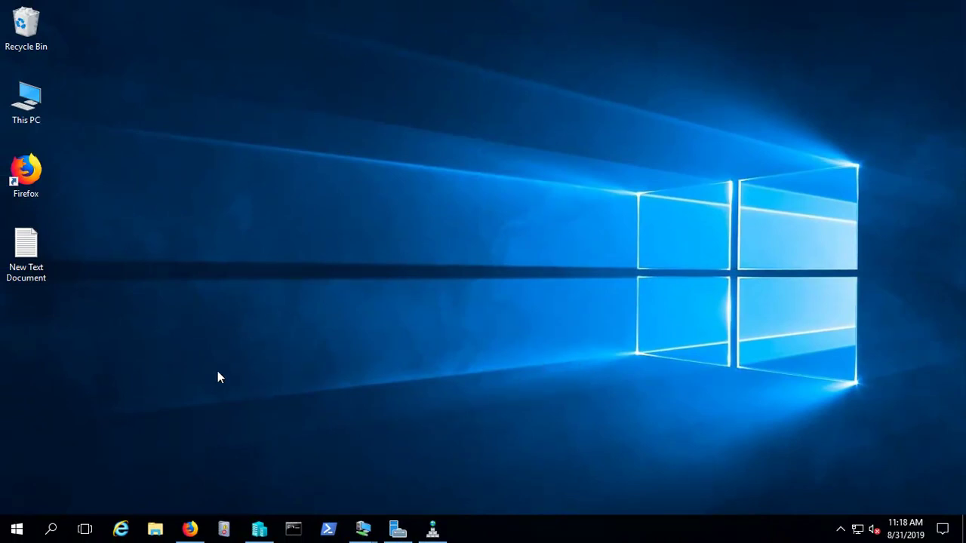
Step: Switch to Hyper-V Manager and examine the virtual machines hosted on DC-01 and SERVER02
key("alt+Tab")
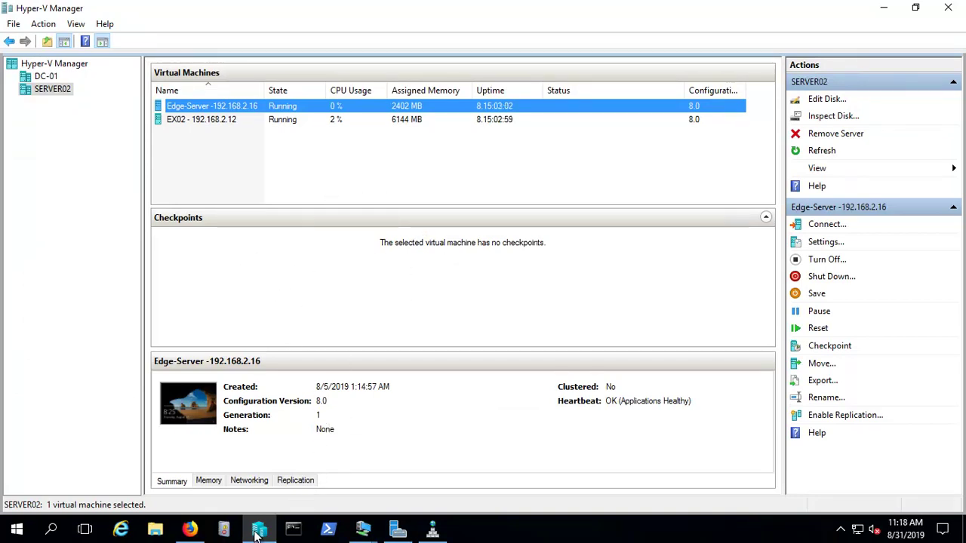
left_click(45, 76)
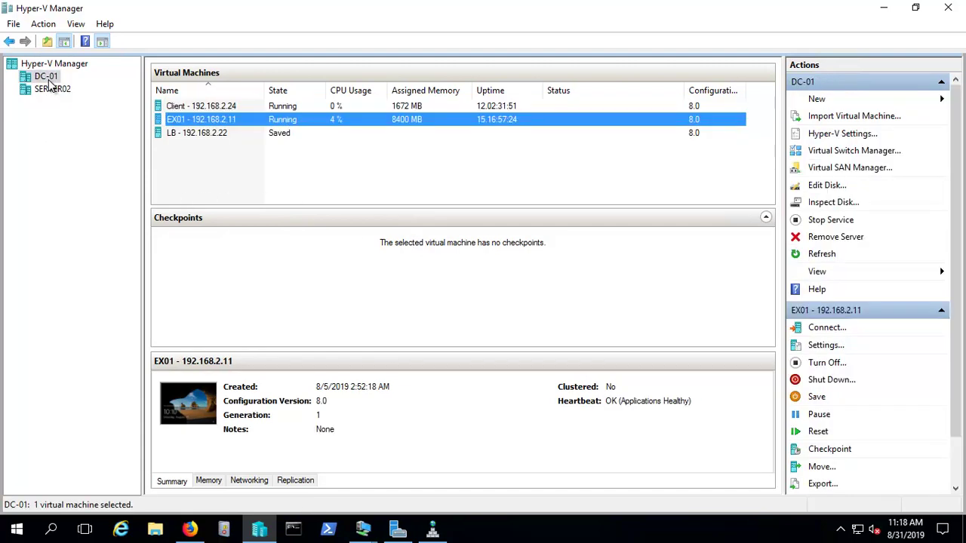
left_click(187, 105)
left_click(196, 118)
left_click(172, 133)
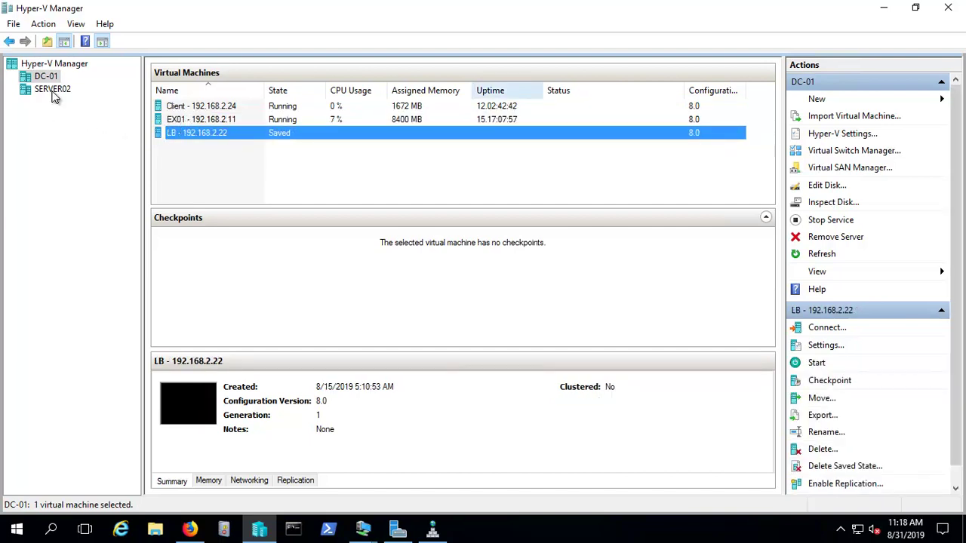
key("Up")
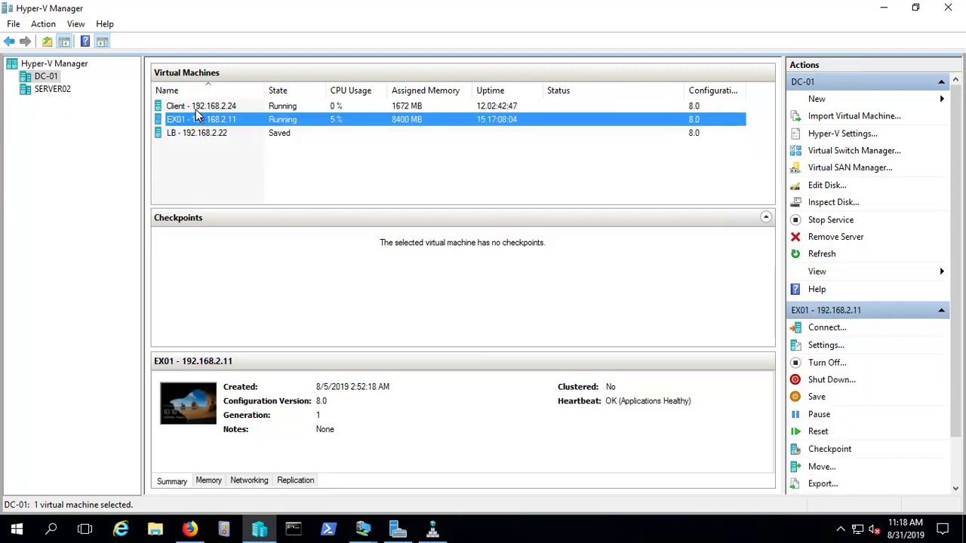
key("Down")
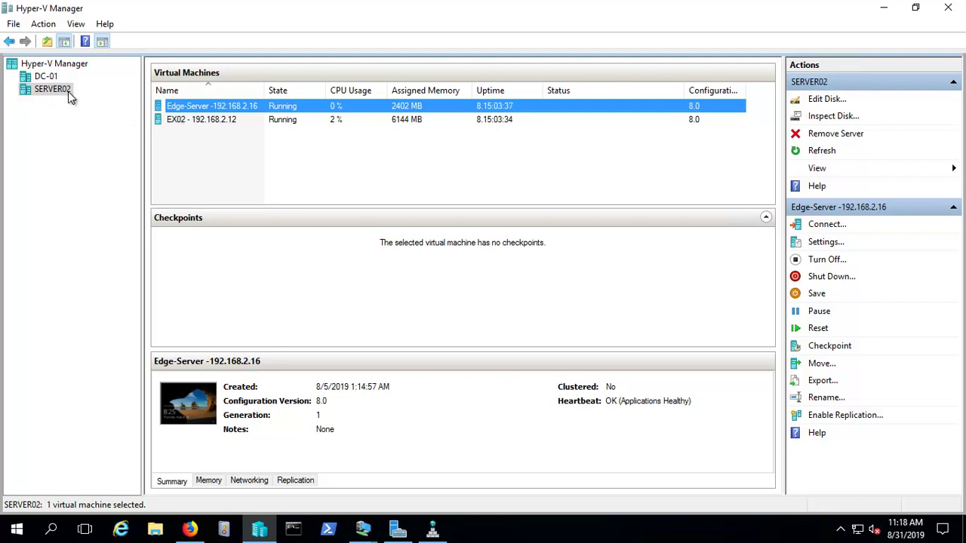
left_click(192, 119)
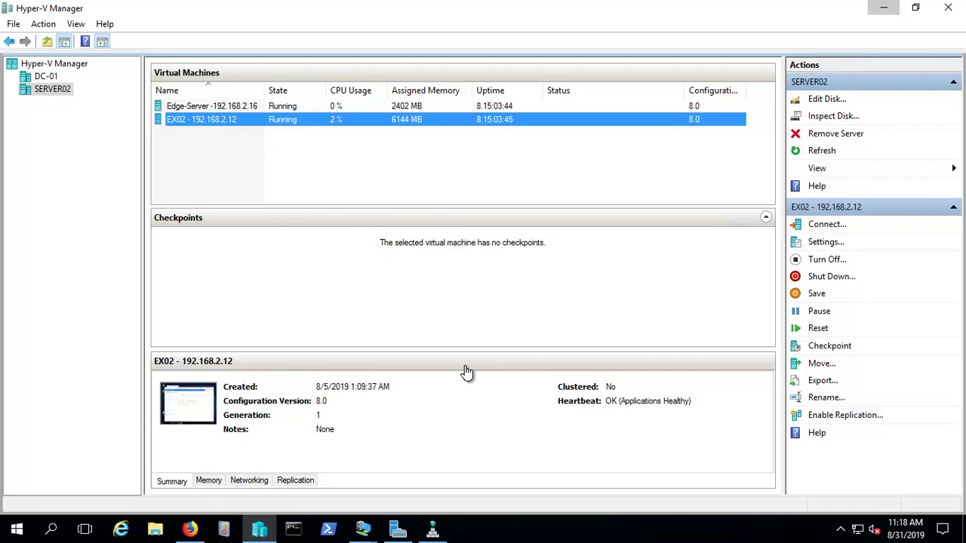
Step: Switch to the Exchange admin center in Firefox and check the mailbox database of the mailbox listed just below Administrator
key("super+d")
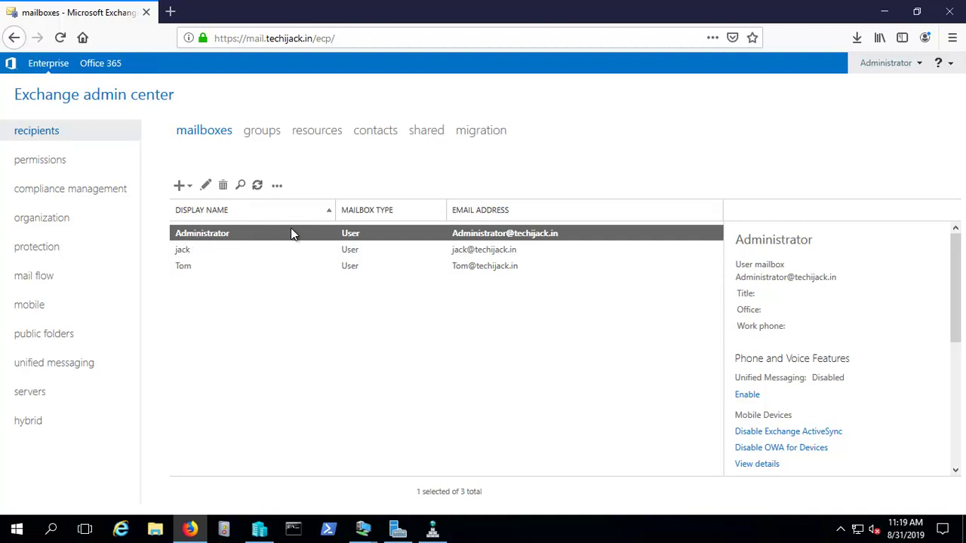
left_click(186, 251)
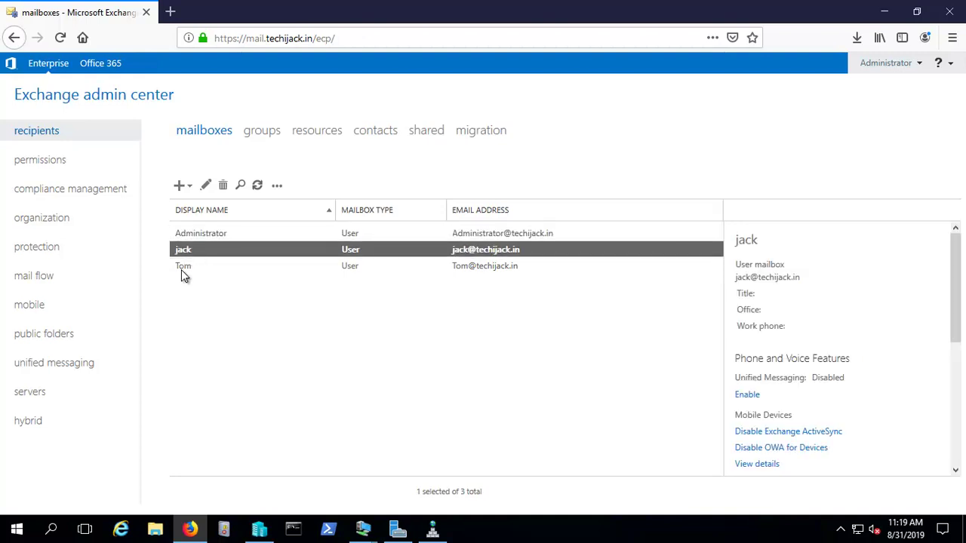
left_click(205, 185)
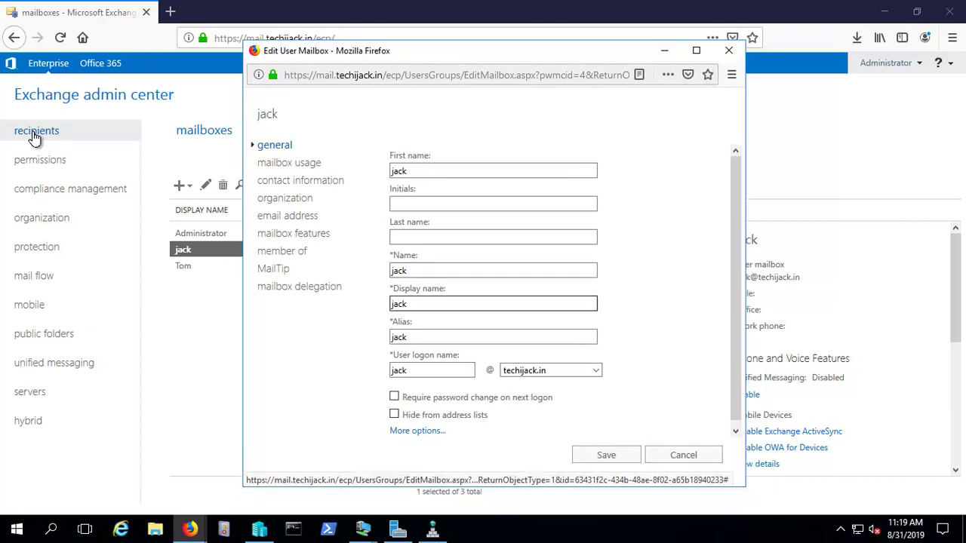
key("Return")
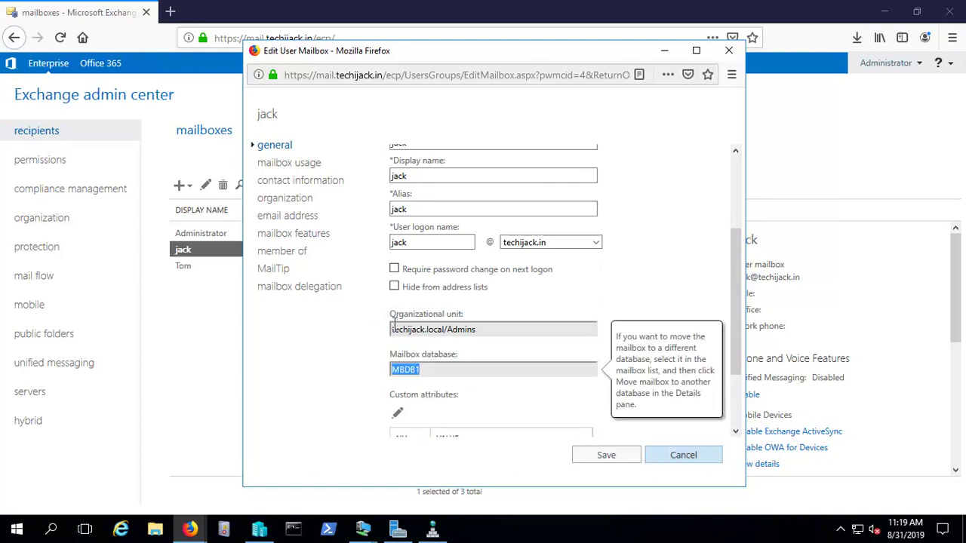
key("Return")
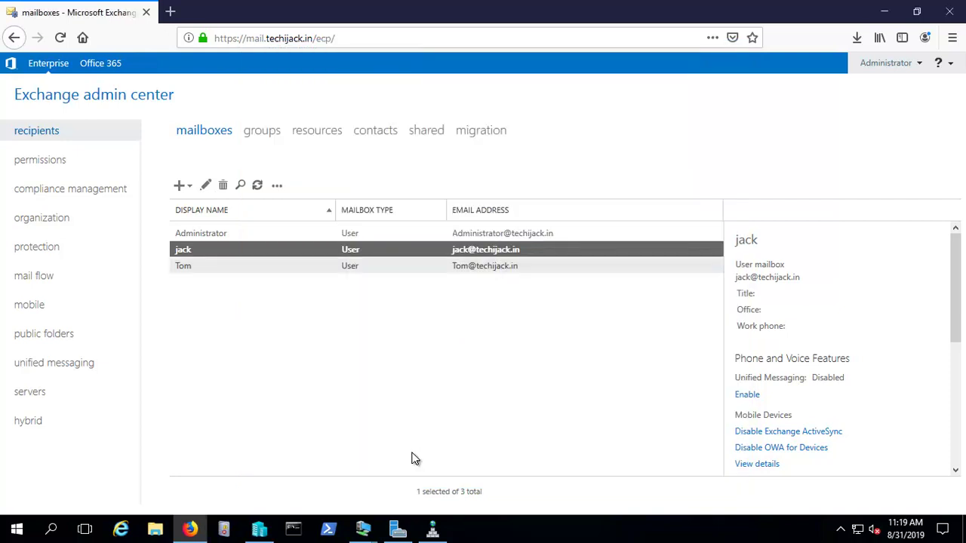
Step: Check the mailbox database of the last mailbox in the recipients list, leaving its properties without saving
key("Down")
key("Return")
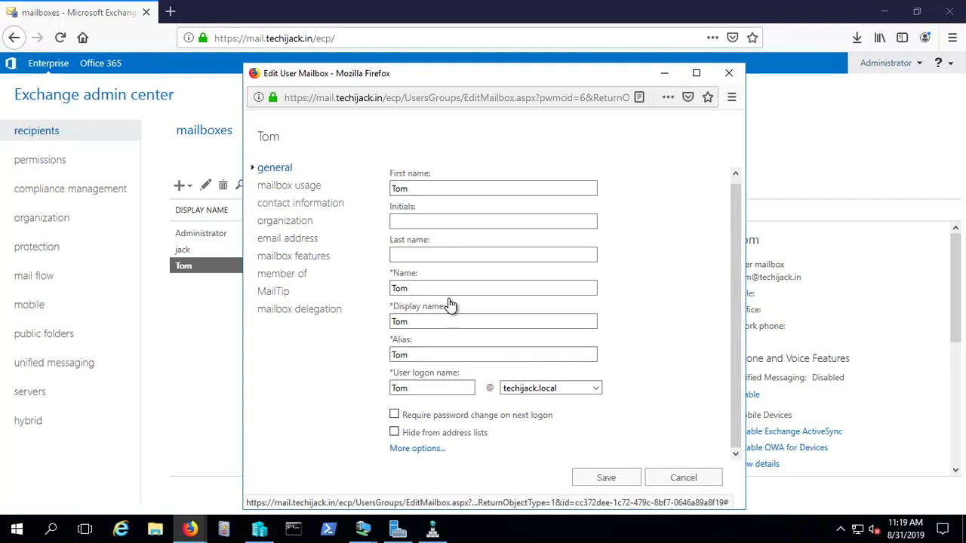
scroll(441, 320, "down", 3)
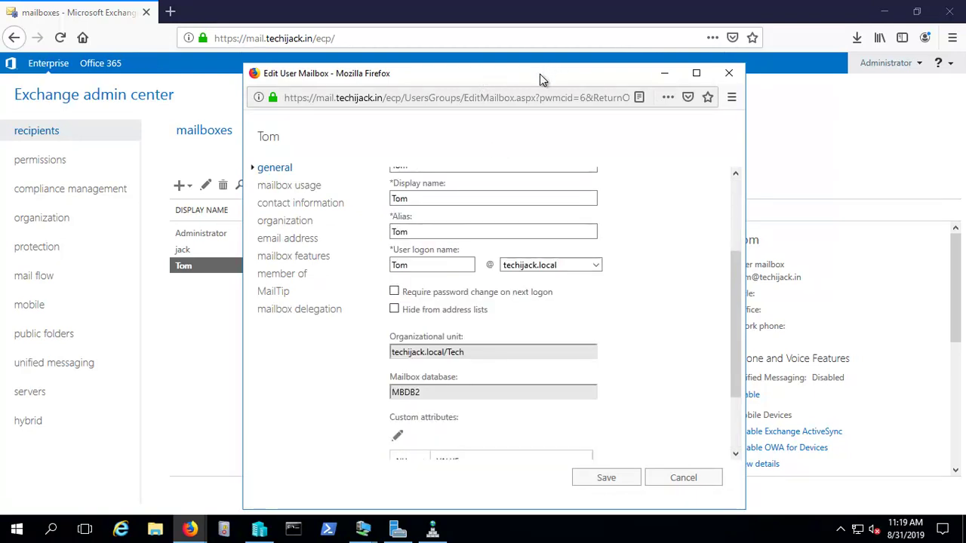
key("Tab")
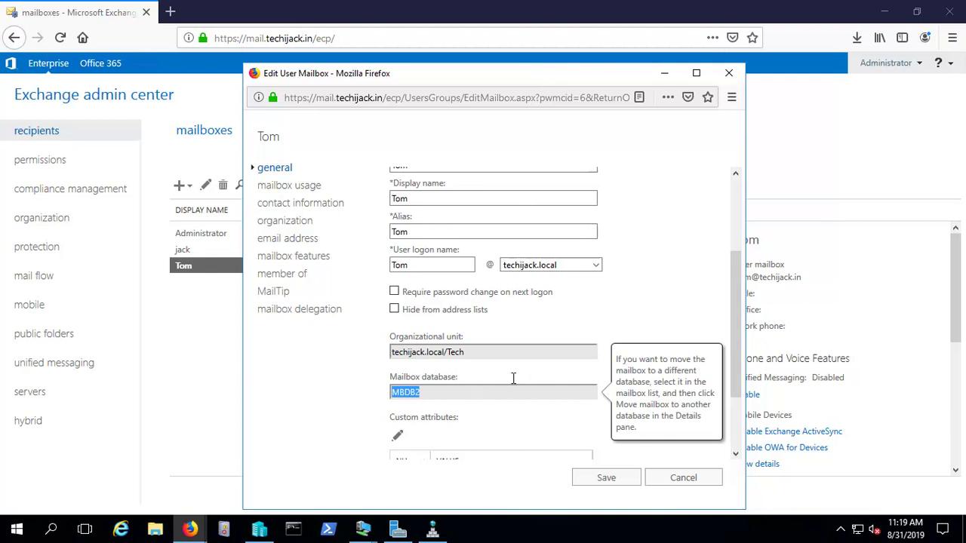
left_click(683, 478)
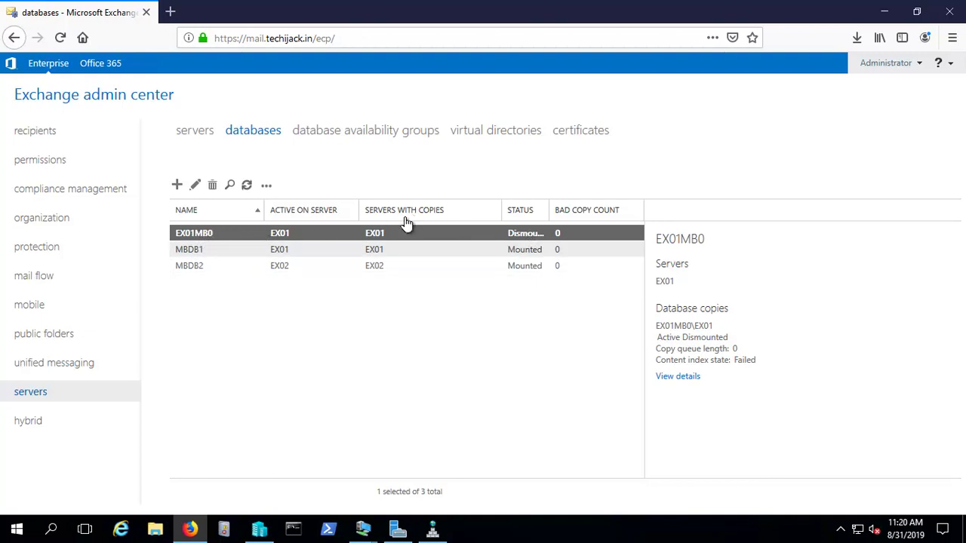
Step: Examine the server, database copy and content index details of the MBDB1 and MBDB2 databases
left_click(215, 245)
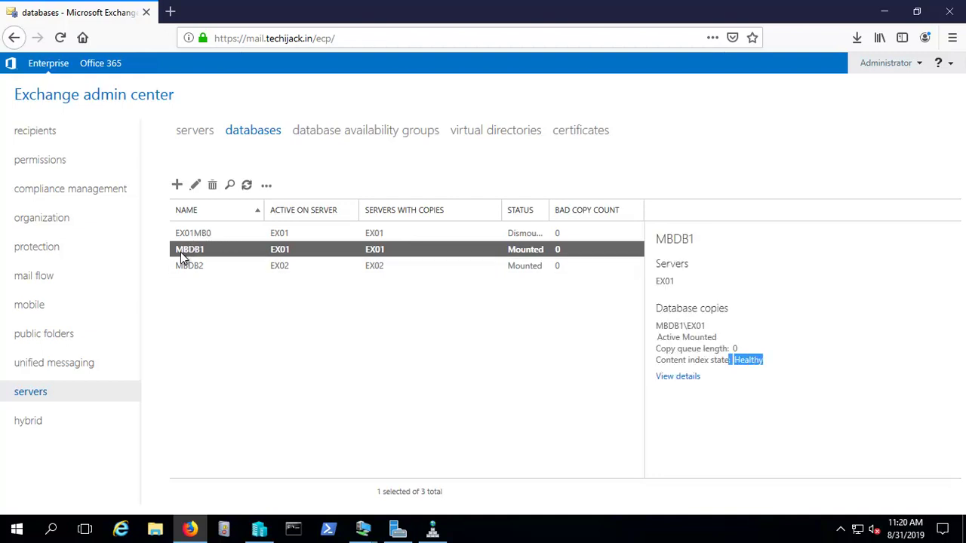
left_click(192, 265)
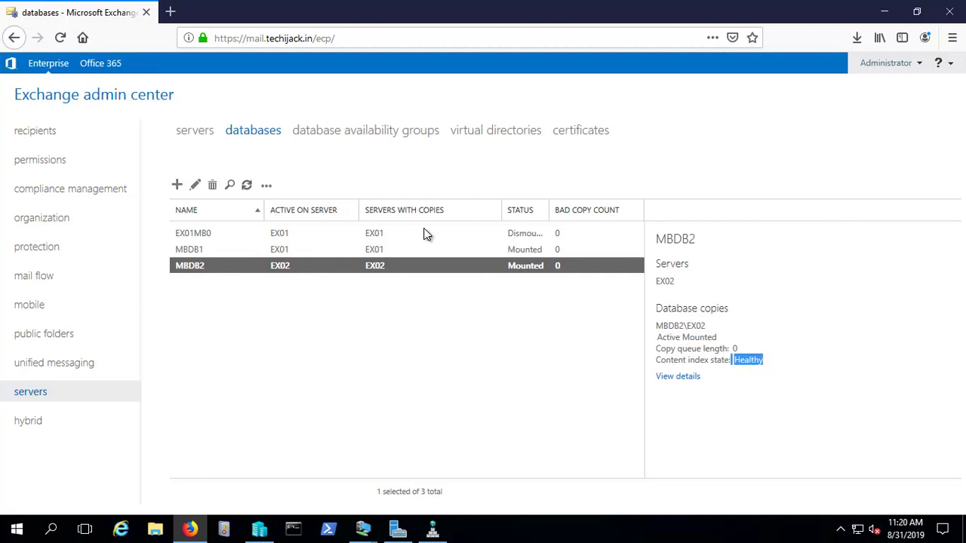
left_click(186, 272)
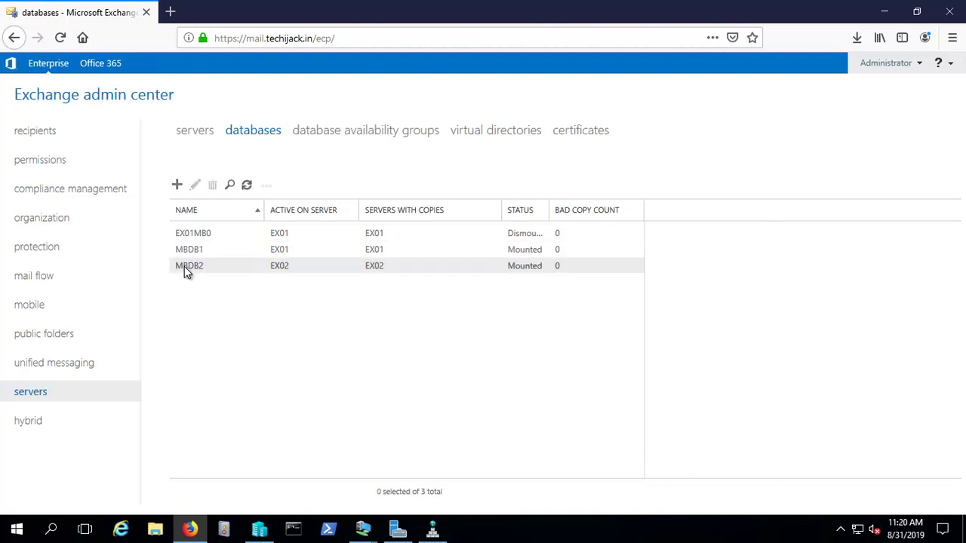
left_click(186, 265)
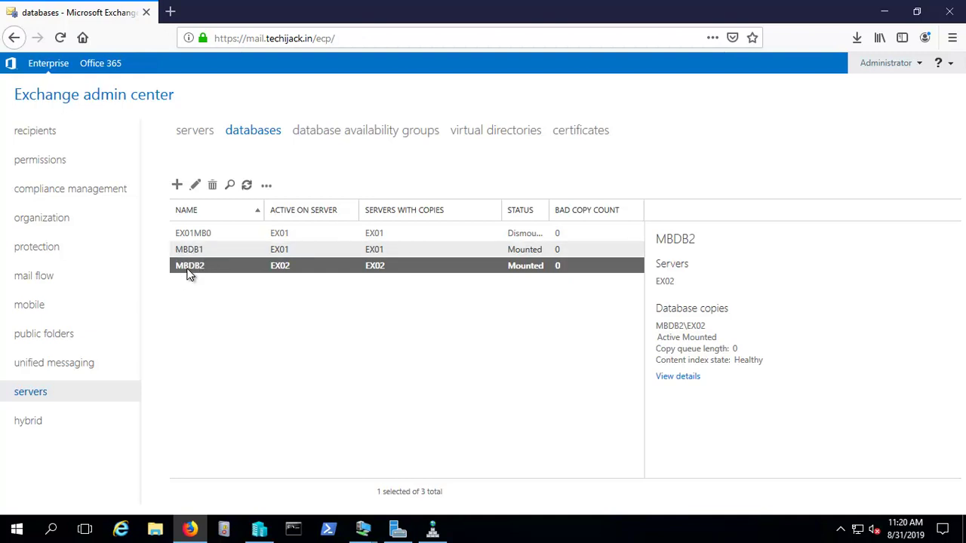
key("Up")
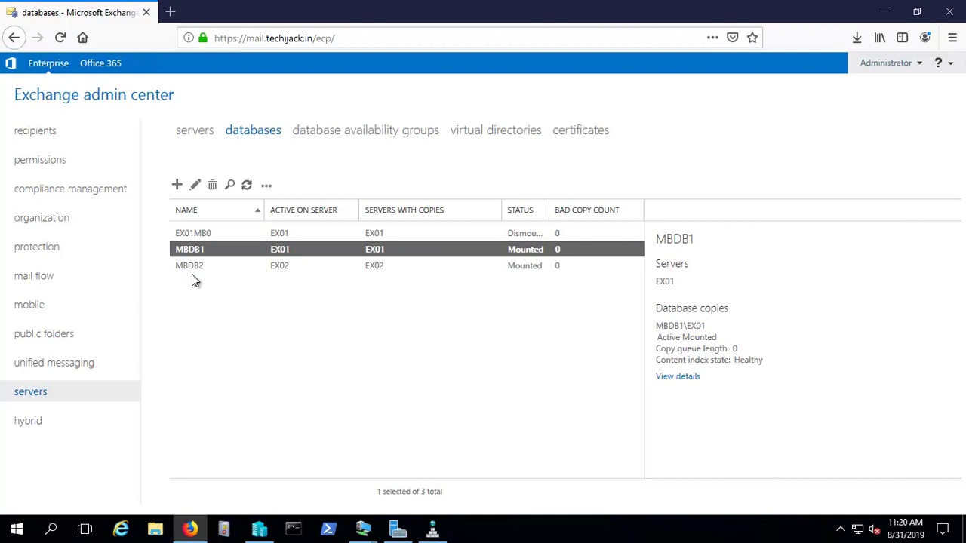
left_click(264, 269)
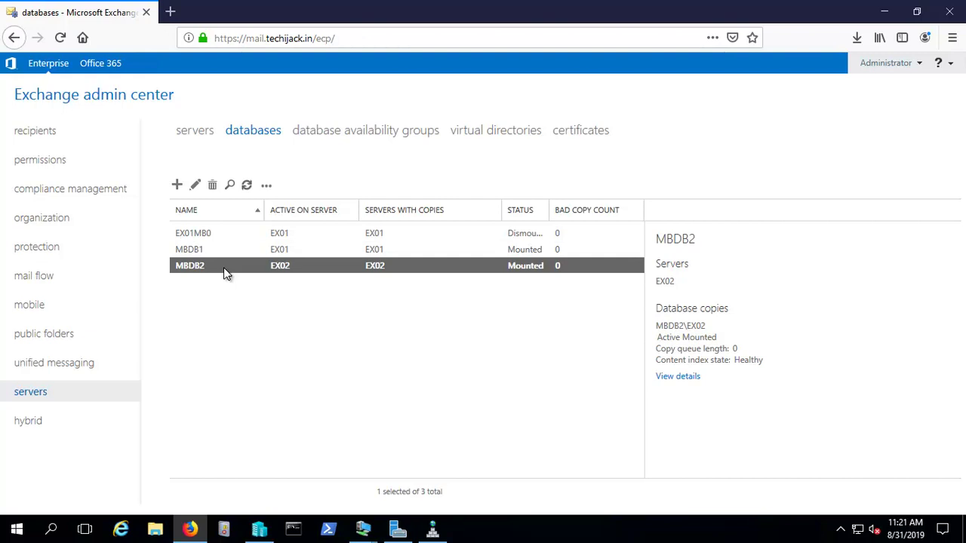
key("Up")
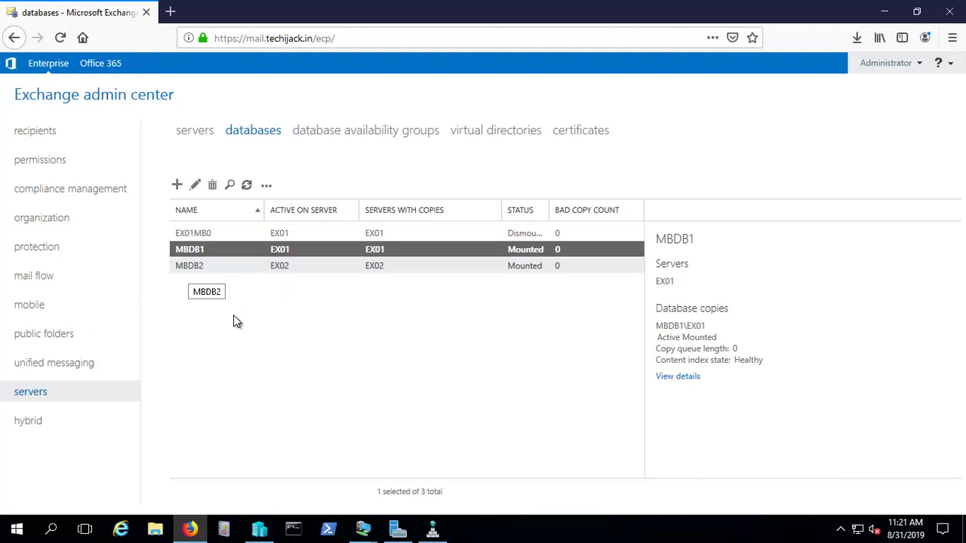
key("Down")
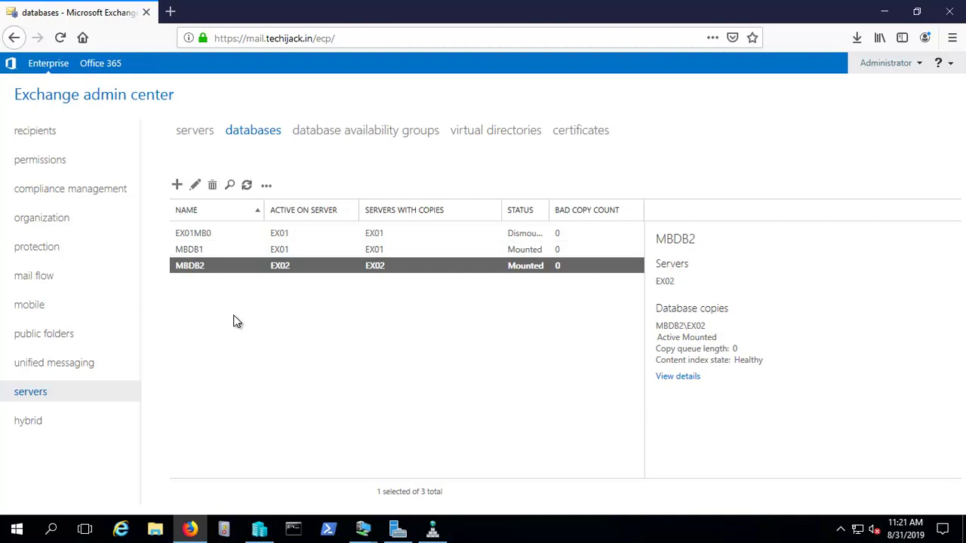
key("Up")
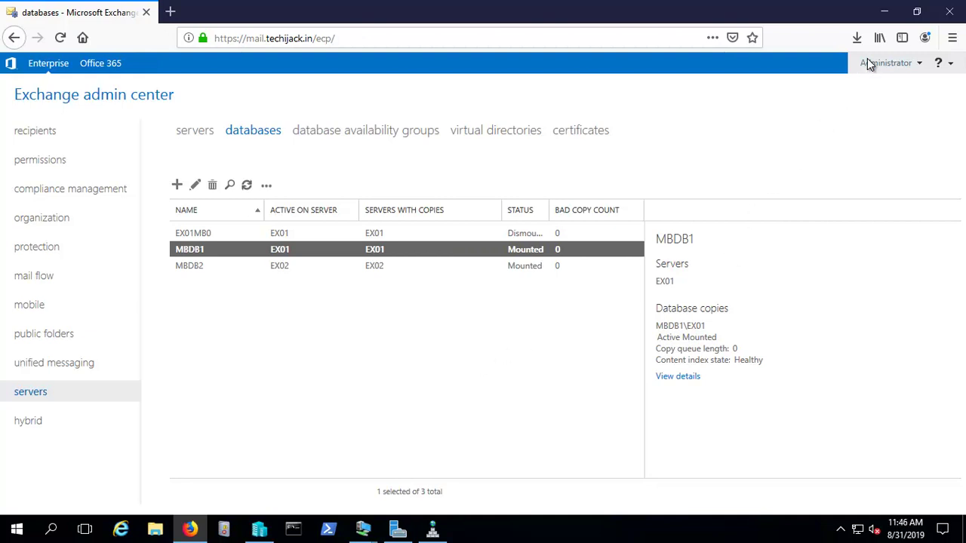
Step: Switch to Active Directory Users and Computers and create a computer object named DAG01 in the techijack.local Computers container
left_click(883, 12)
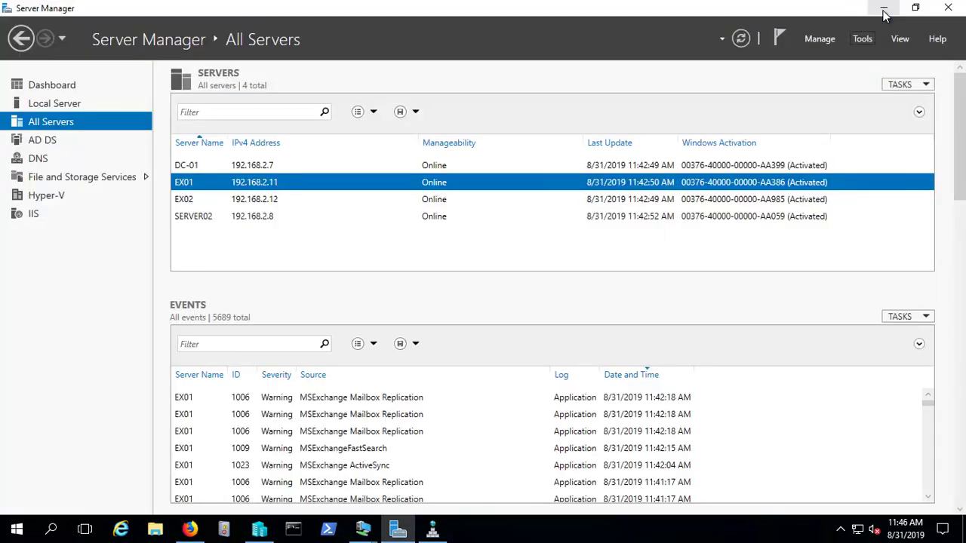
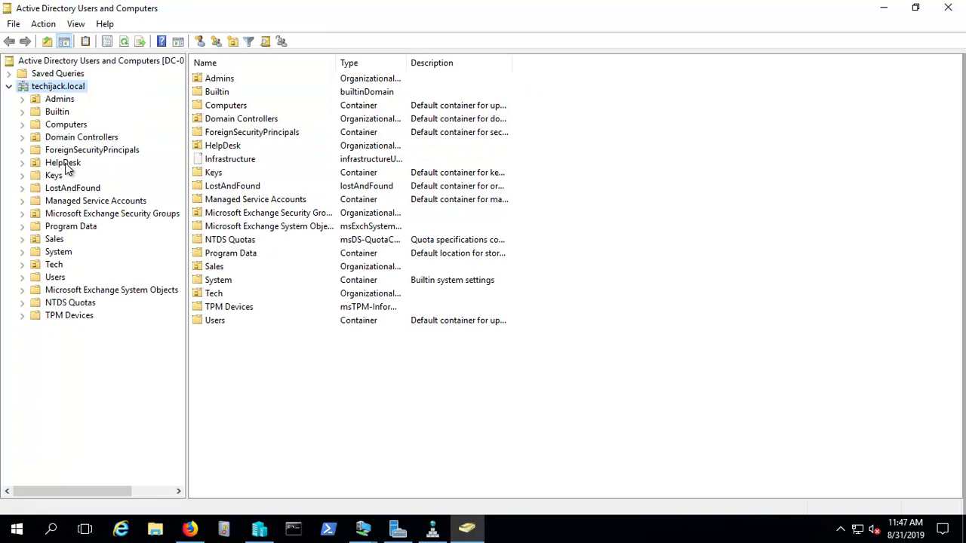
left_click(56, 126)
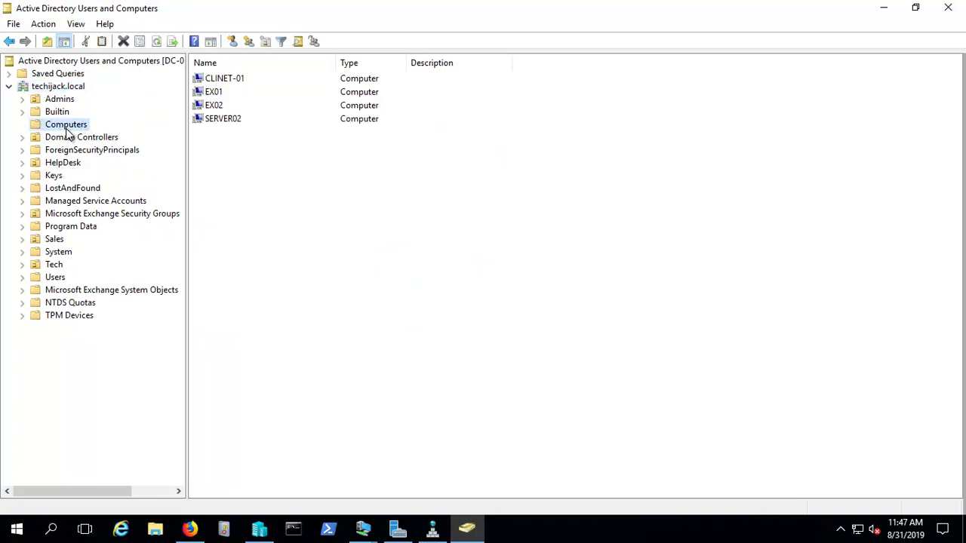
right_click(66, 130)
mouse_move(134, 173)
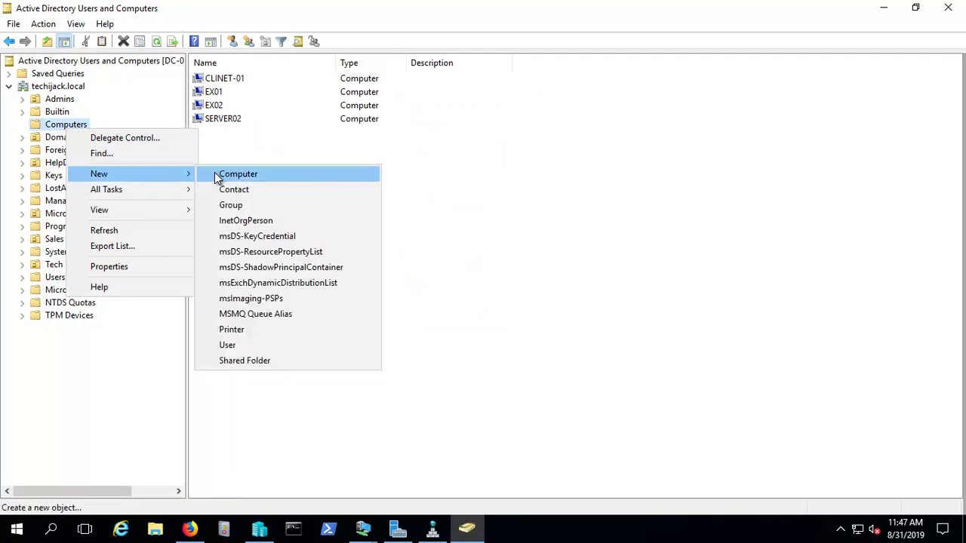
left_click(255, 174)
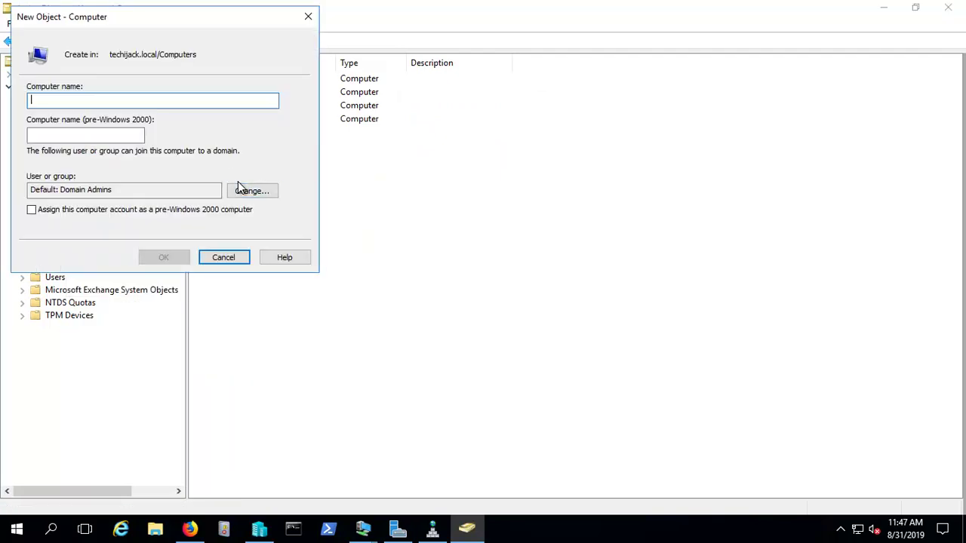
type("DA")
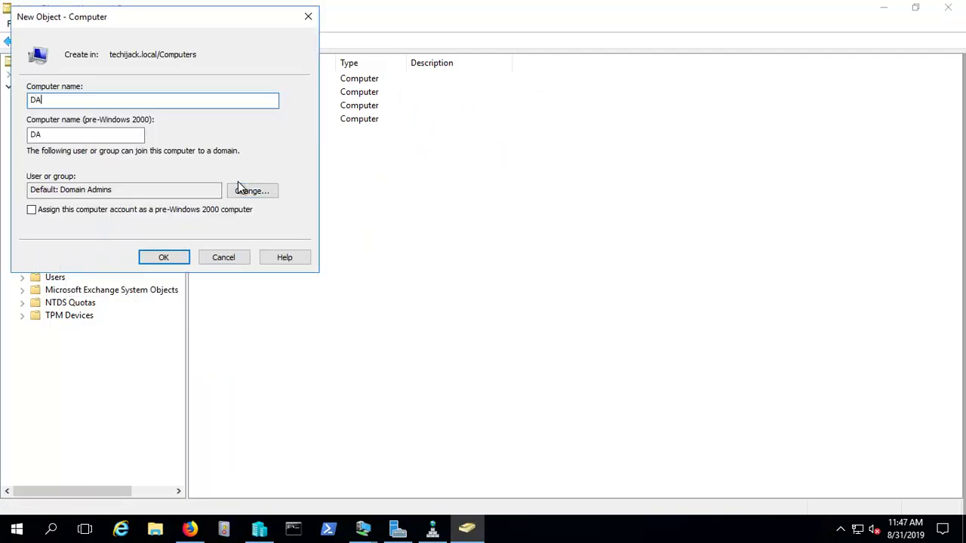
type("G01")
left_click(162, 259)
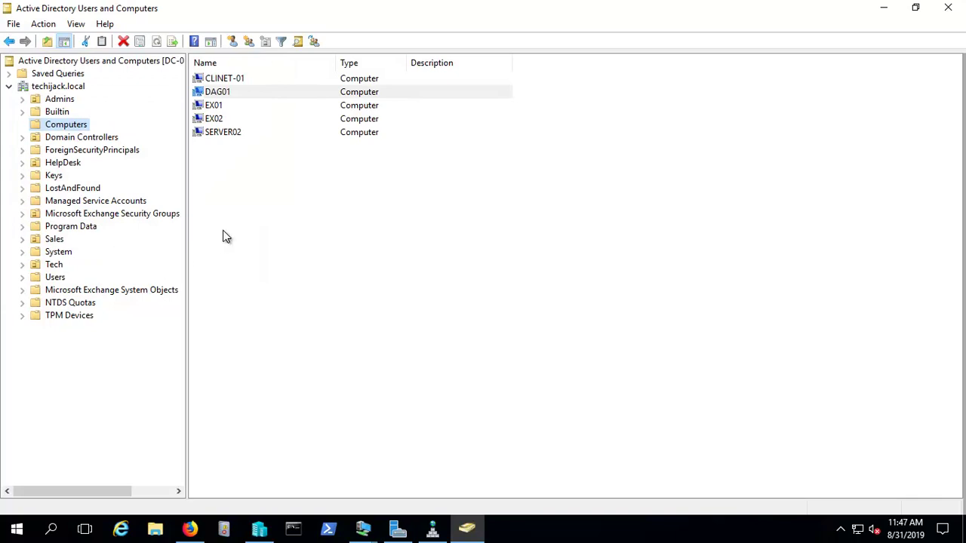
Step: Grant the Exchange Trusted Subsystem group full control over the DAG01 computer object and save its properties
left_click(211, 93)
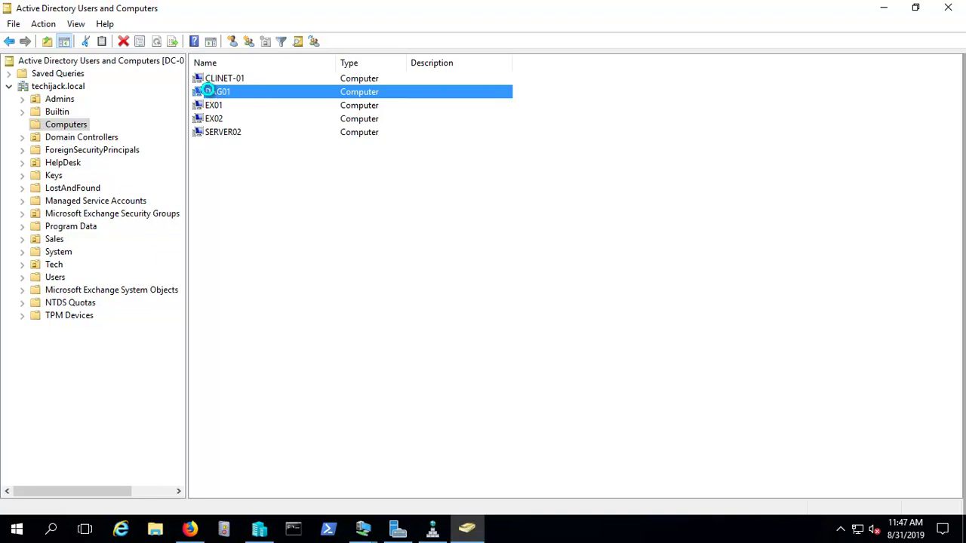
right_click(211, 94)
left_click(242, 255)
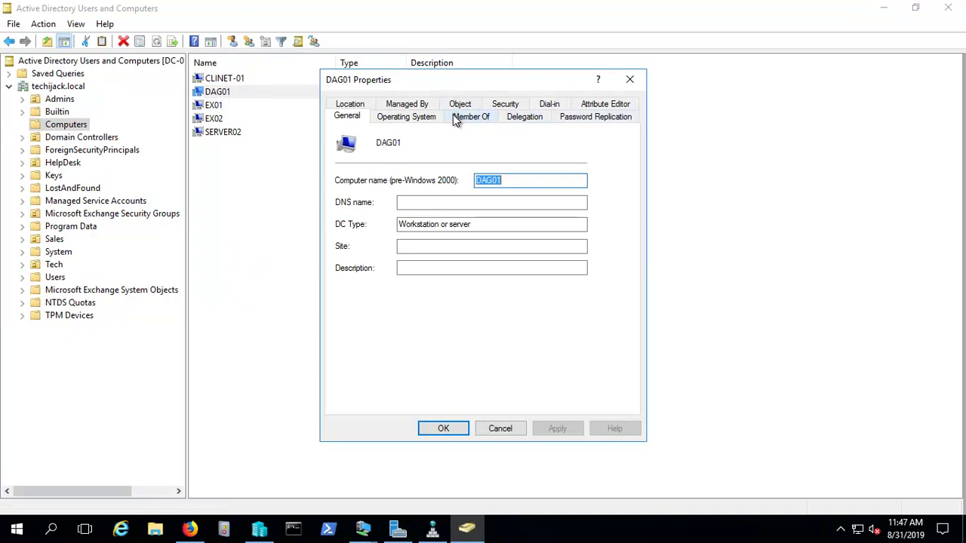
left_click(504, 105)
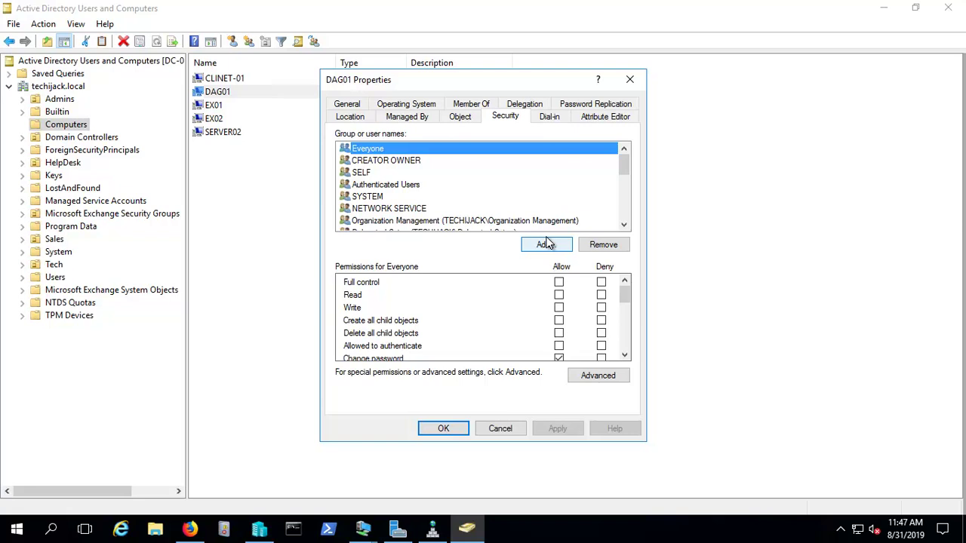
left_click(385, 211)
scroll(387, 213, "down", 2)
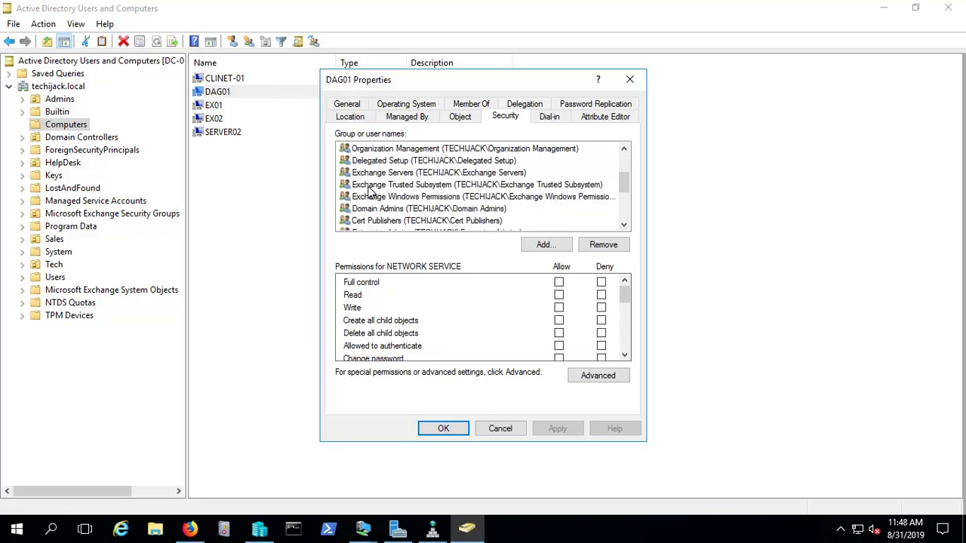
left_click(370, 189)
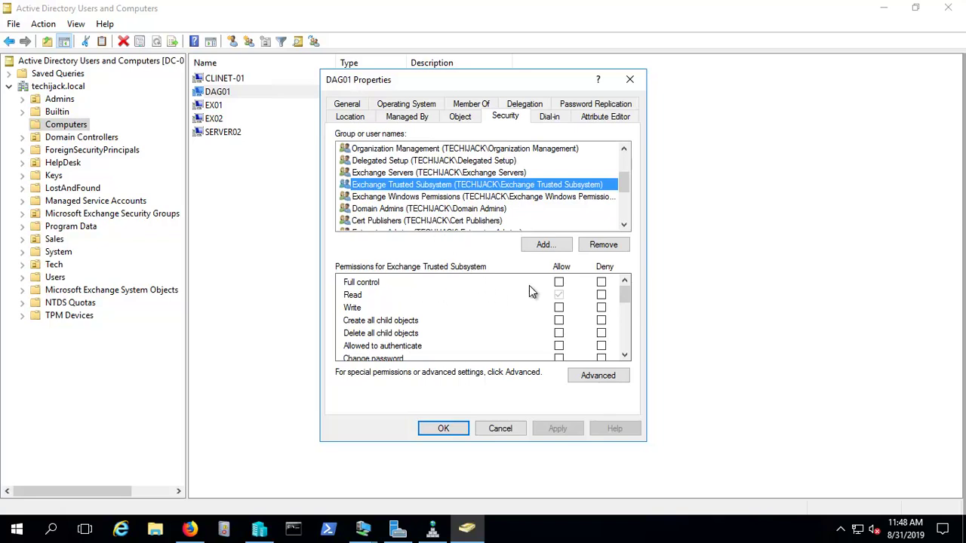
left_click(558, 283)
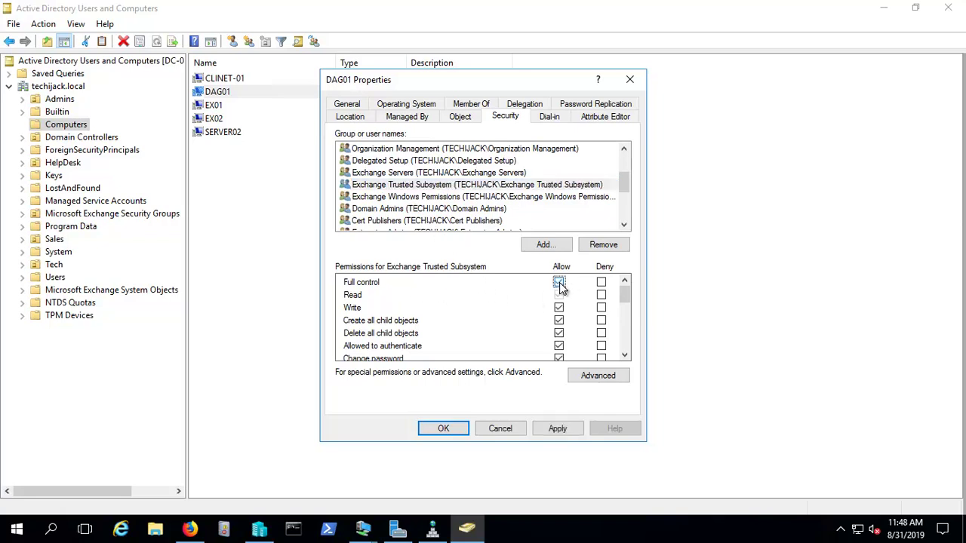
left_click(557, 430)
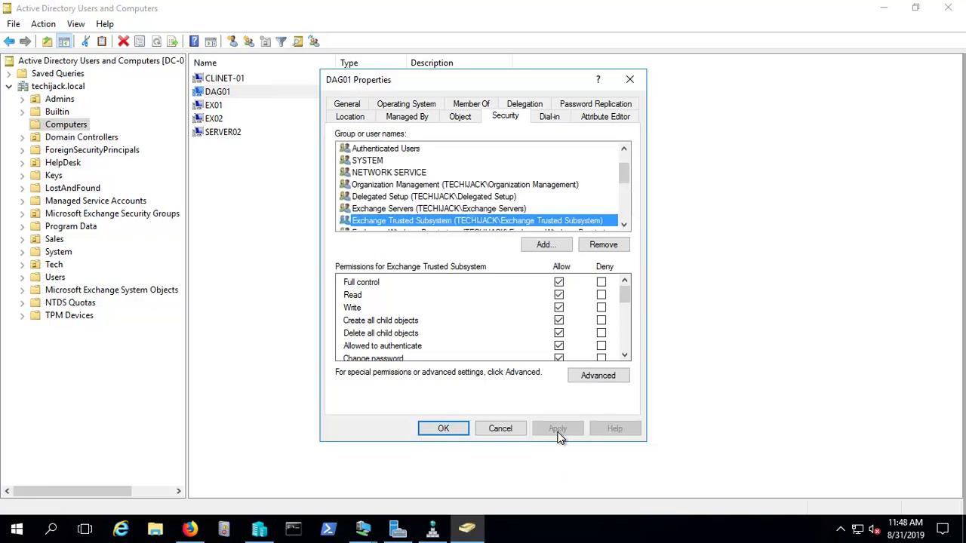
left_click(443, 429)
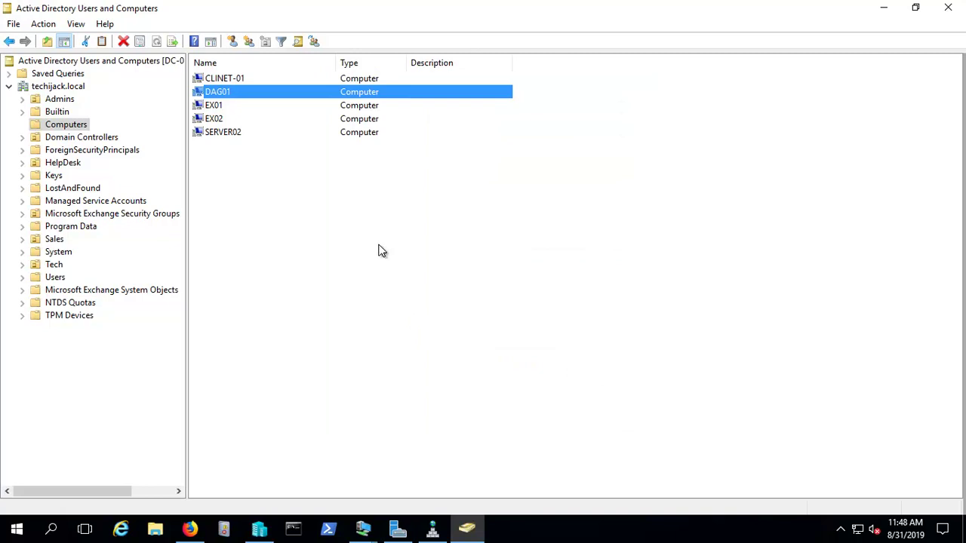
Step: Start adding a security principal to DAG01's permissions, including Computers among the object types to search
right_click(224, 96)
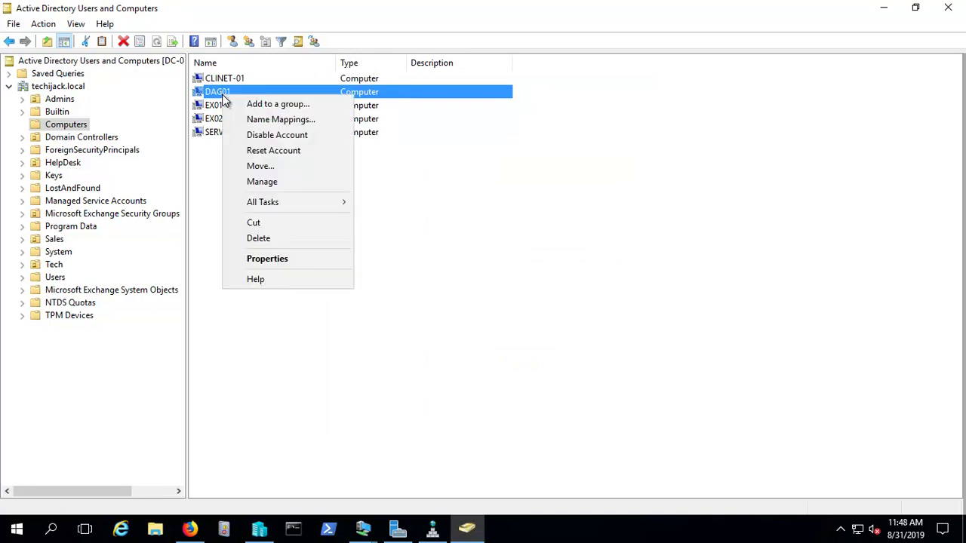
left_click(267, 259)
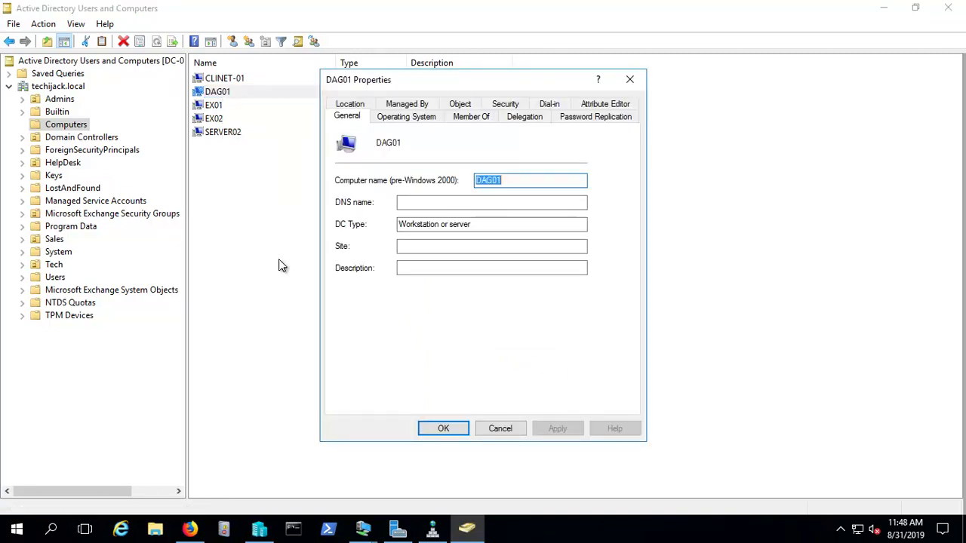
left_click(498, 104)
left_click(381, 196)
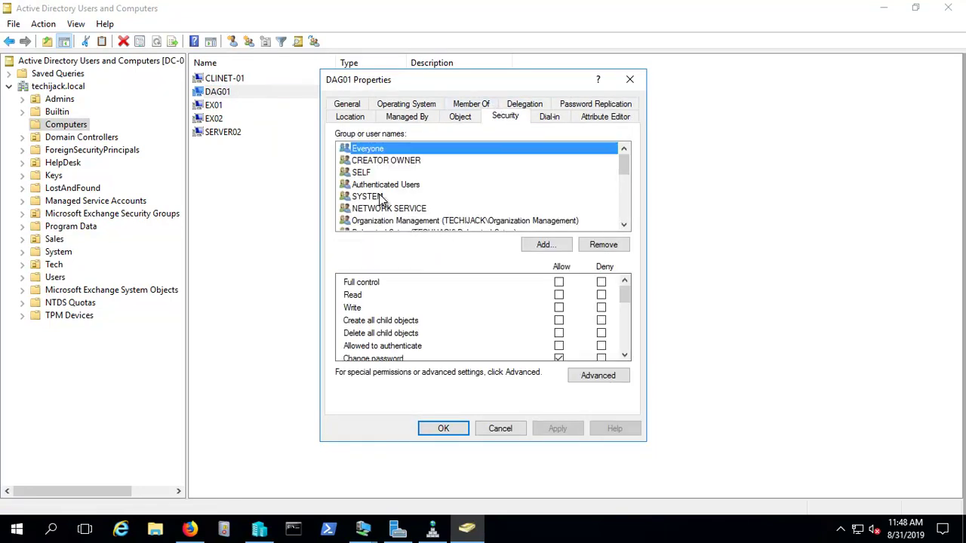
scroll(381, 198, "down", 2)
scroll(381, 200, "down", 2)
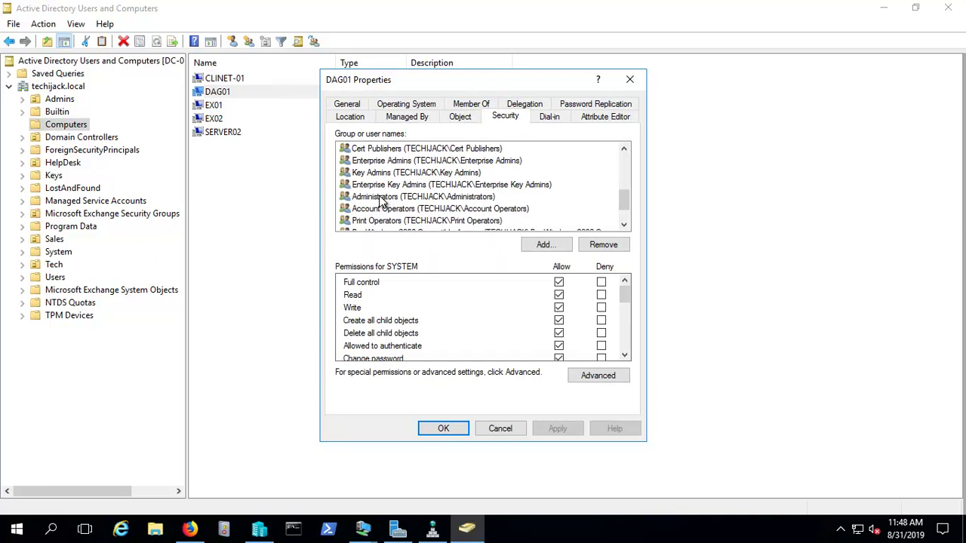
left_click(381, 197)
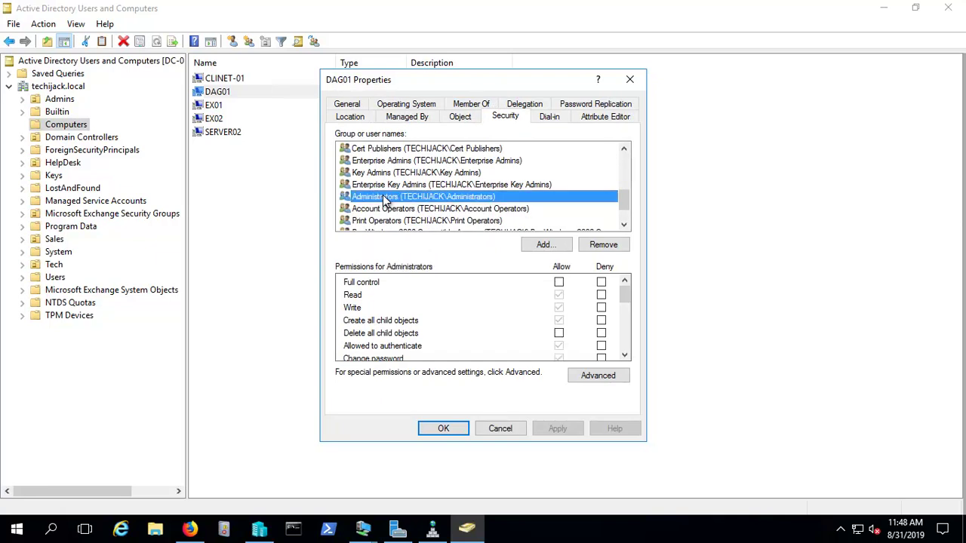
left_click(543, 246)
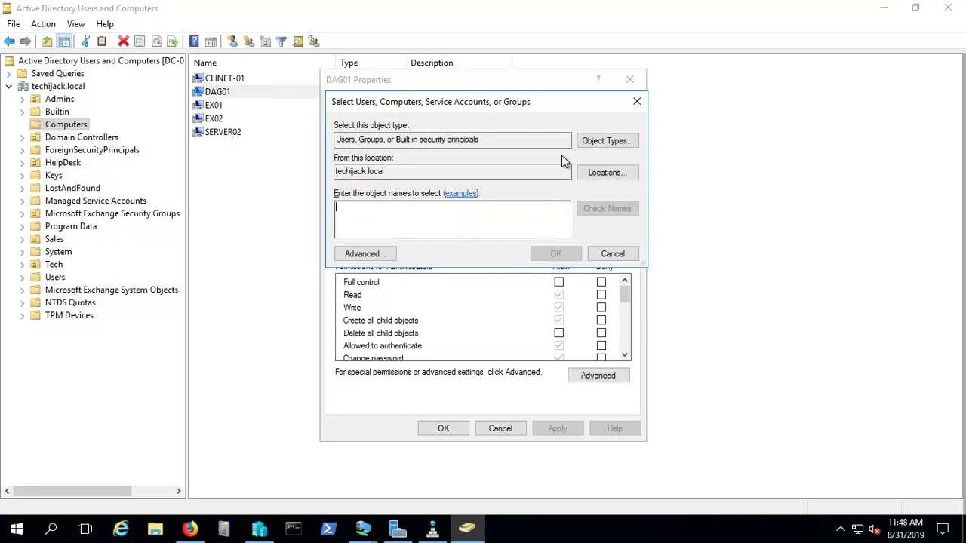
left_click(607, 141)
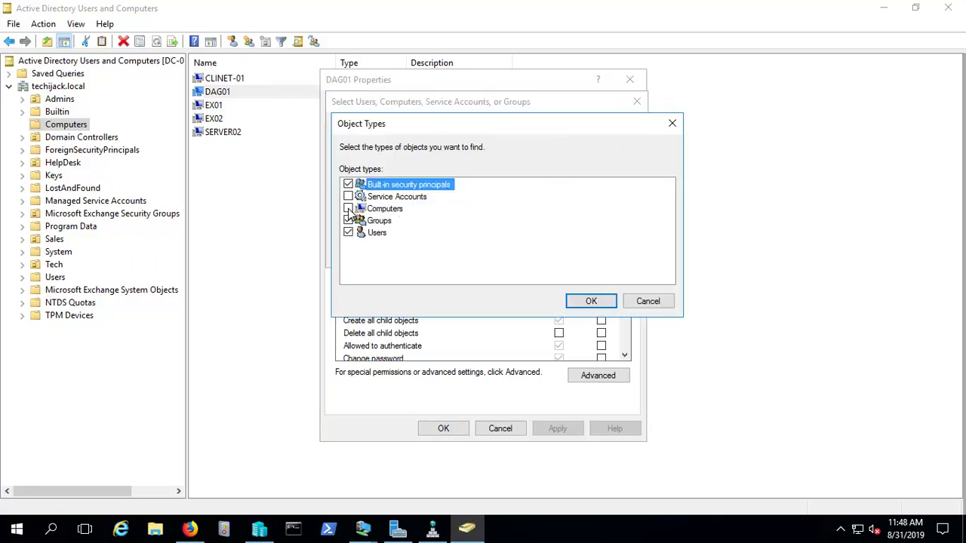
left_click(347, 209)
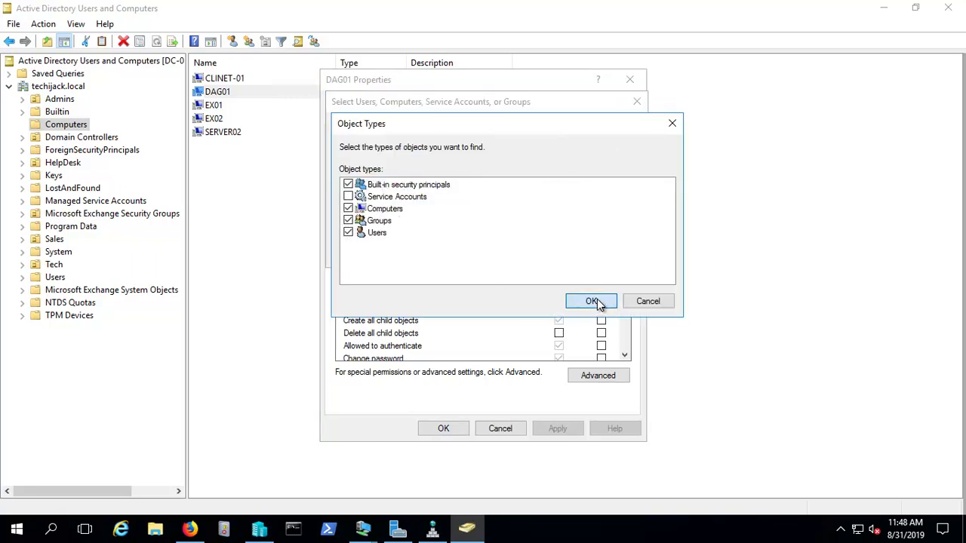
left_click(599, 302)
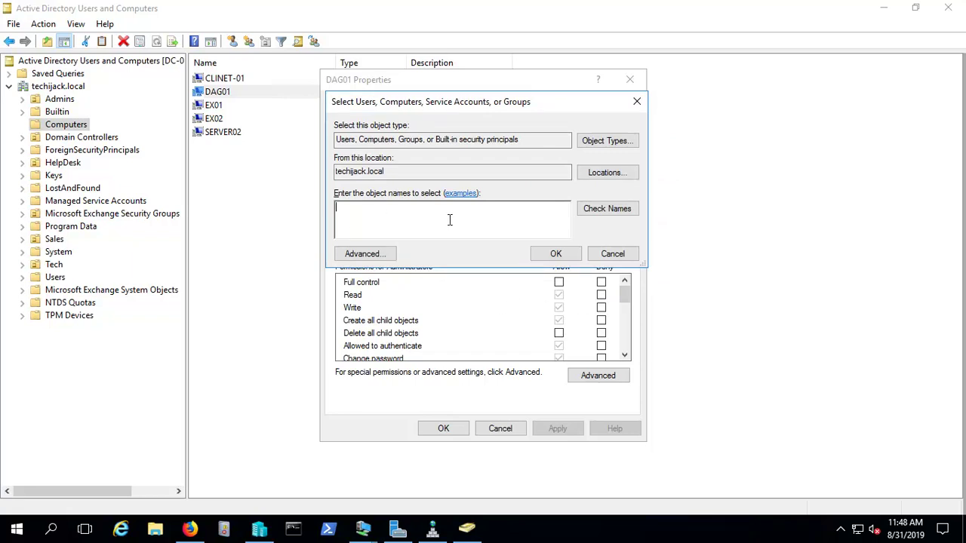
Step: Find the EX01 computer in techijack.local and add it to DAG01's security entries
left_click(365, 257)
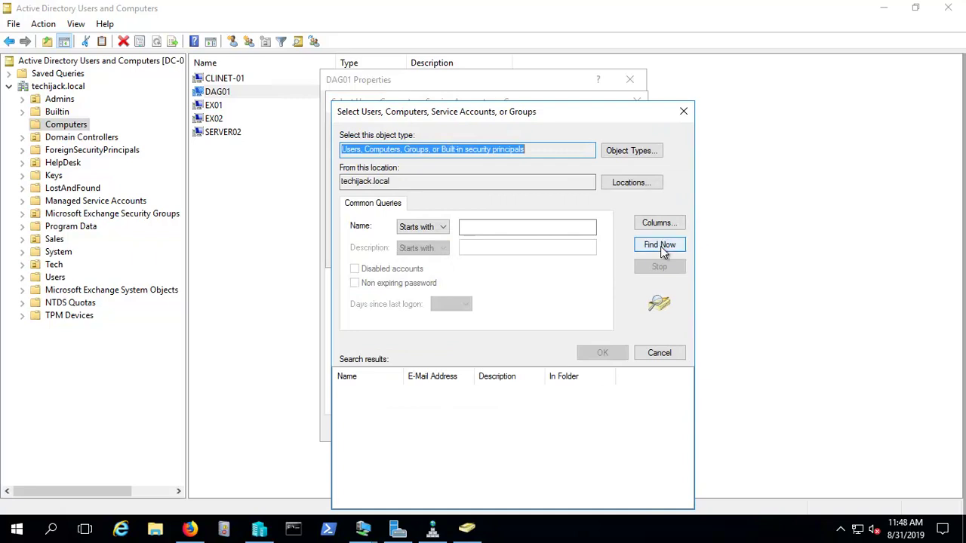
left_click(660, 246)
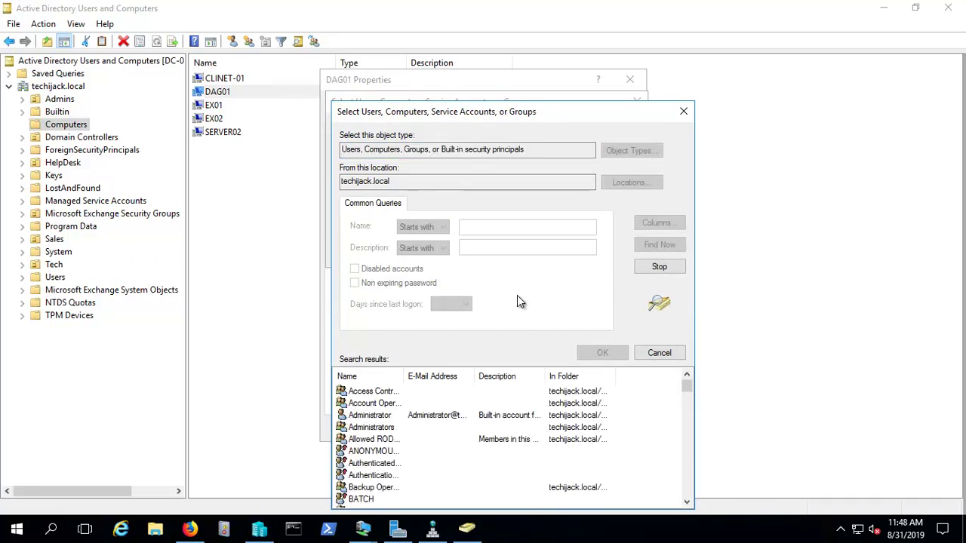
left_click(384, 417)
key("e")
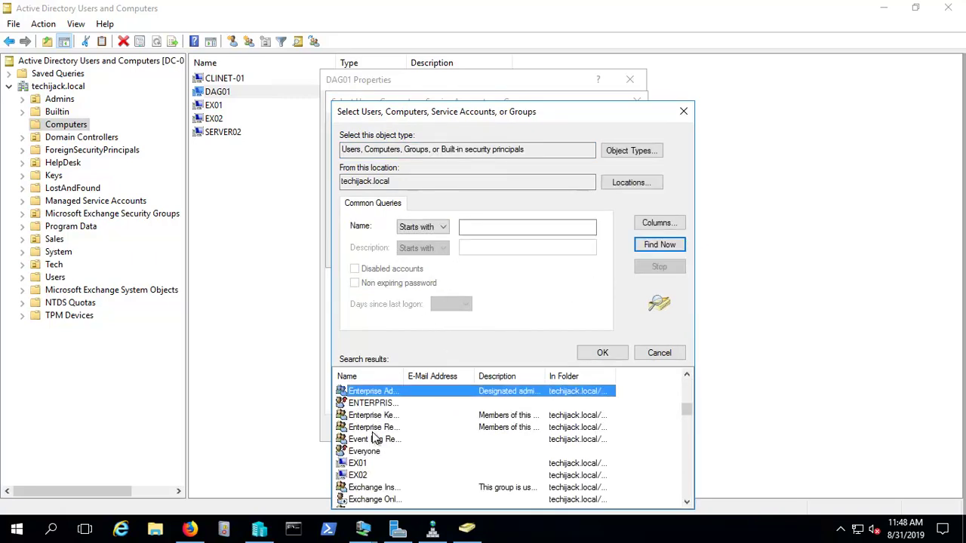
left_click(359, 464)
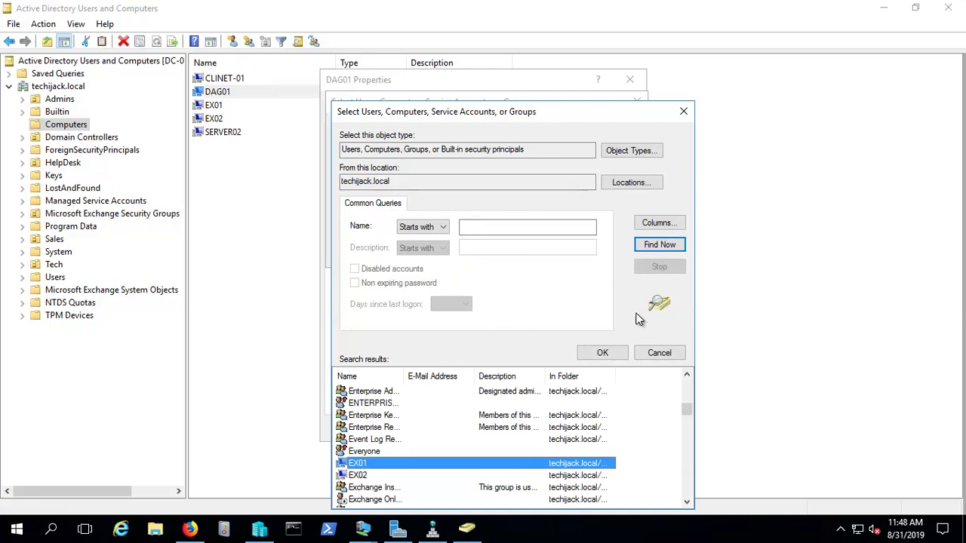
left_click(602, 354)
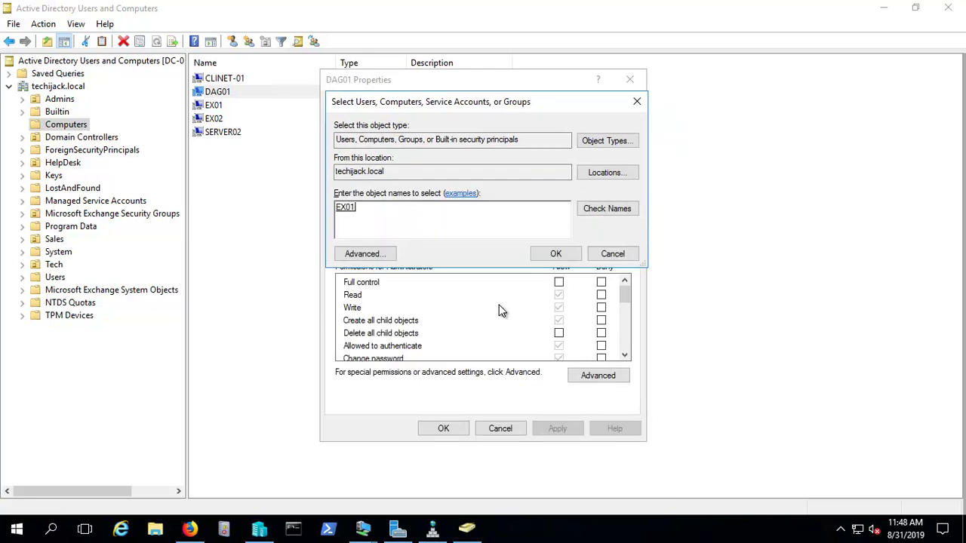
left_click(557, 255)
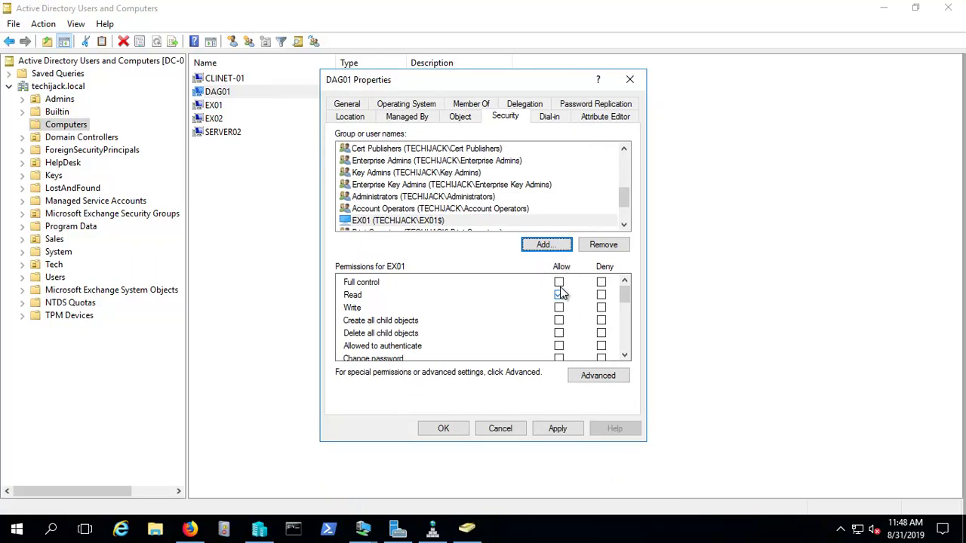
Step: Allow EX01 full control over DAG01 and save the object's properties
left_click(559, 282)
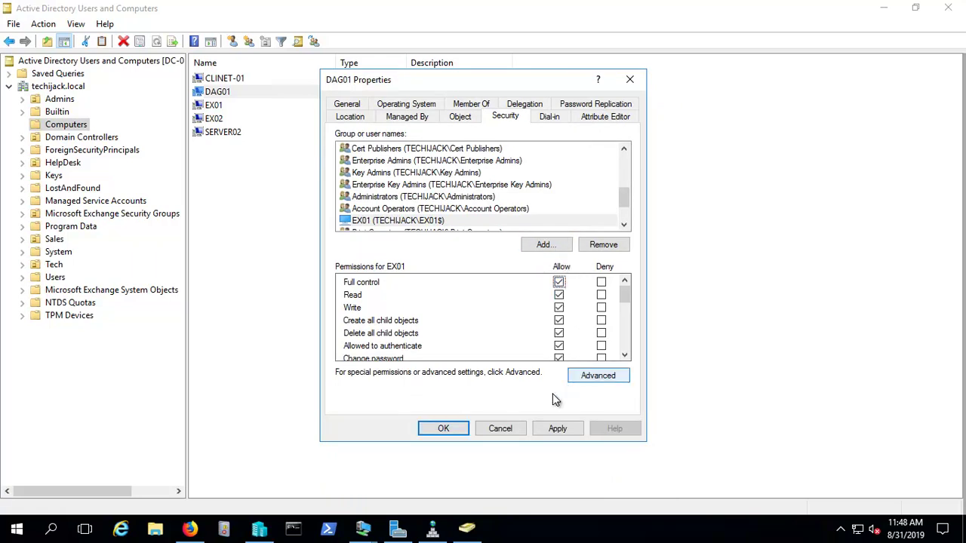
left_click(557, 428)
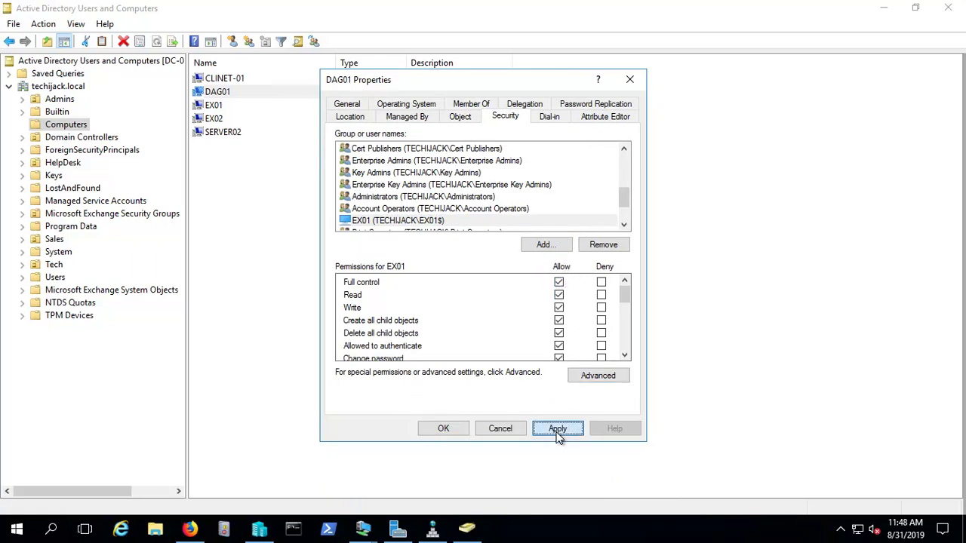
left_click(442, 429)
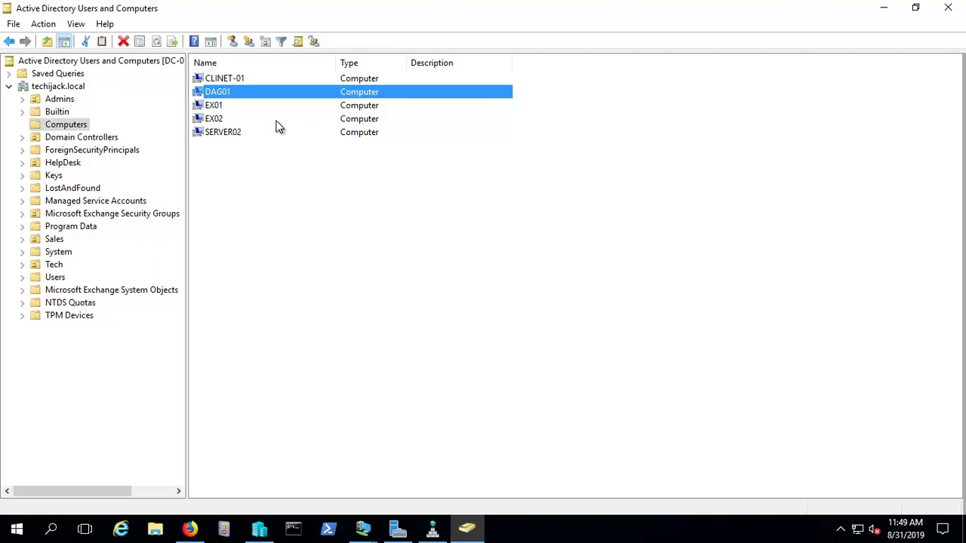
Step: Disable the DAG01 computer account and accept the confirmation
right_click(211, 94)
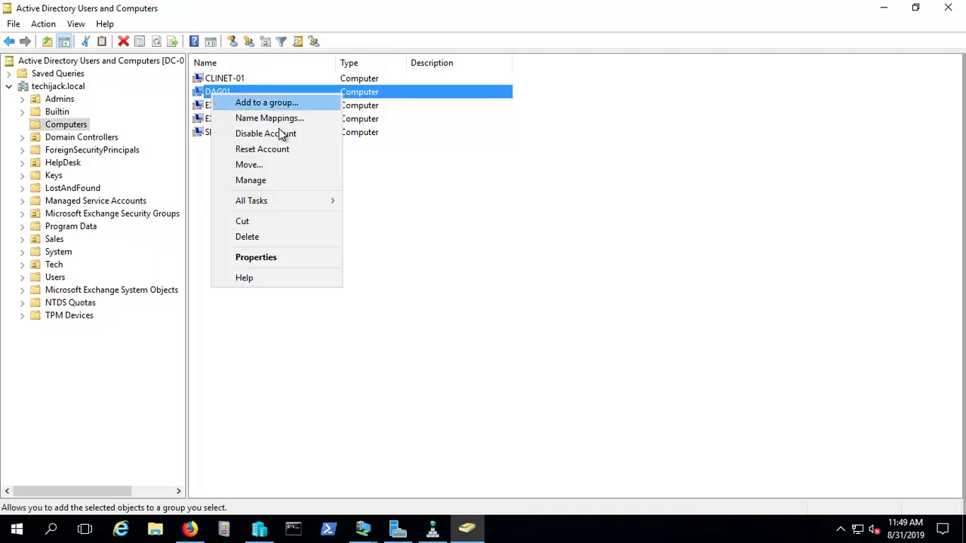
left_click(254, 135)
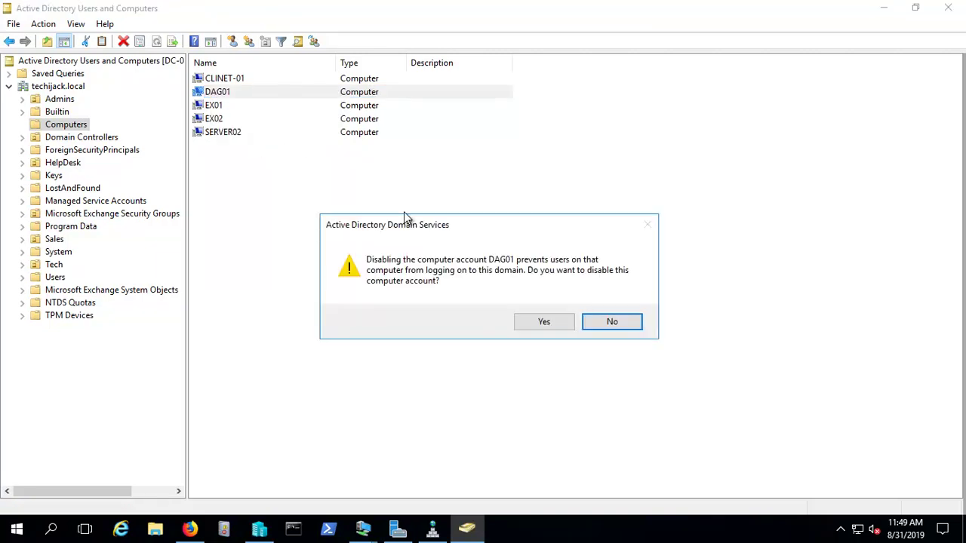
left_click(533, 320)
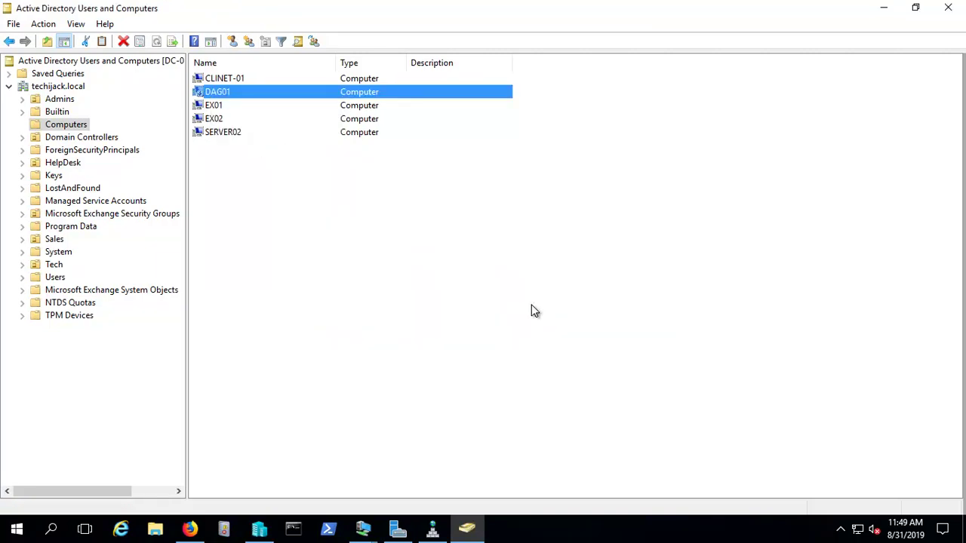
Step: Open the Exchange Trusted Subsystem group from Microsoft Exchange Security Groups and show the groups it belongs to
left_click(110, 290)
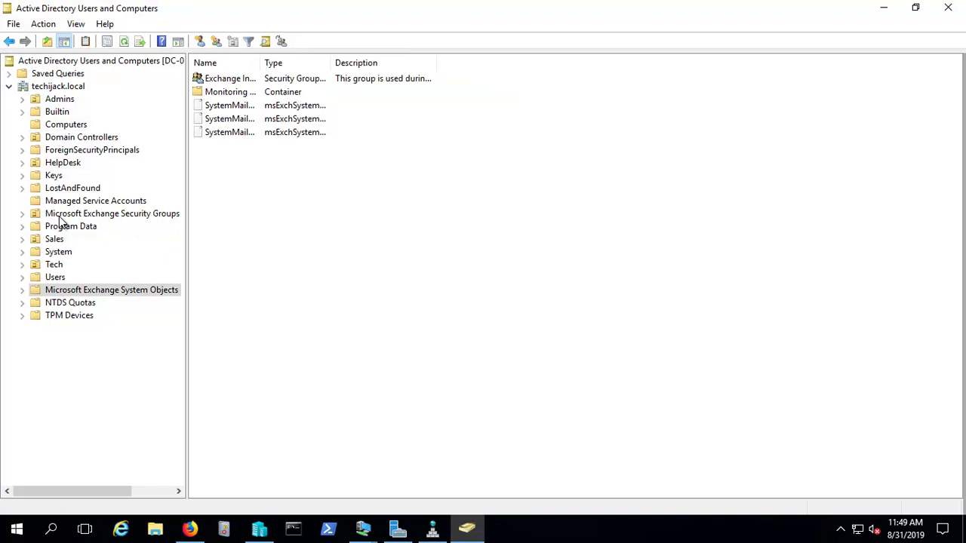
left_click(109, 217)
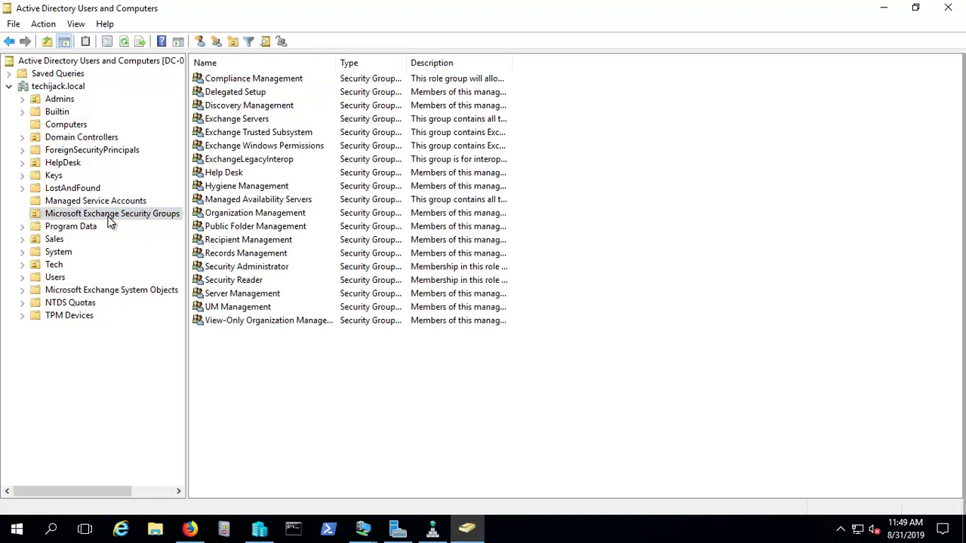
left_click(243, 133)
right_click(241, 136)
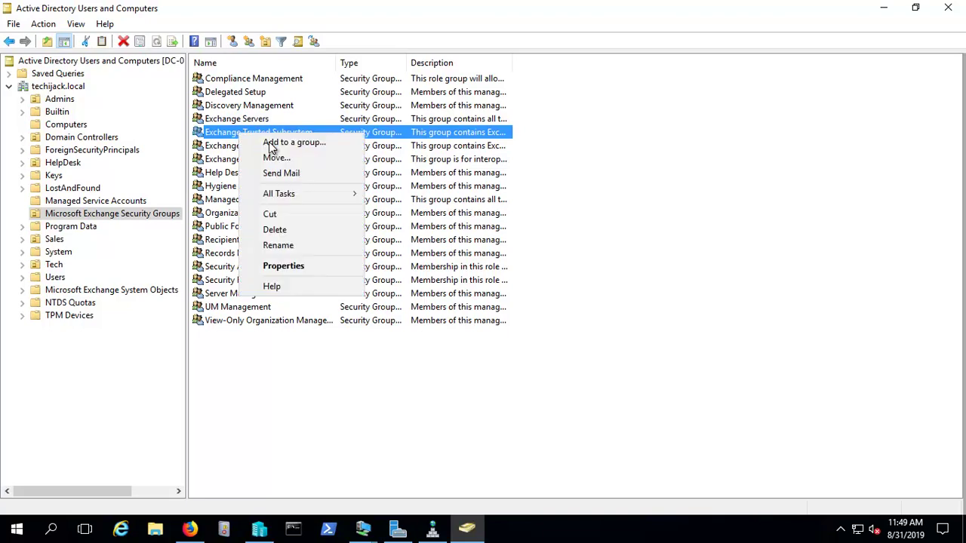
left_click(288, 266)
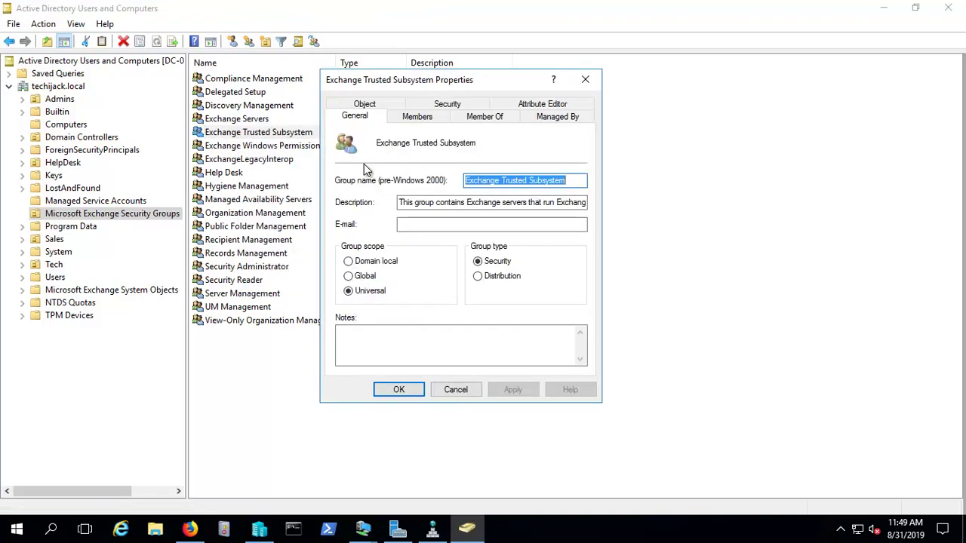
left_click(484, 121)
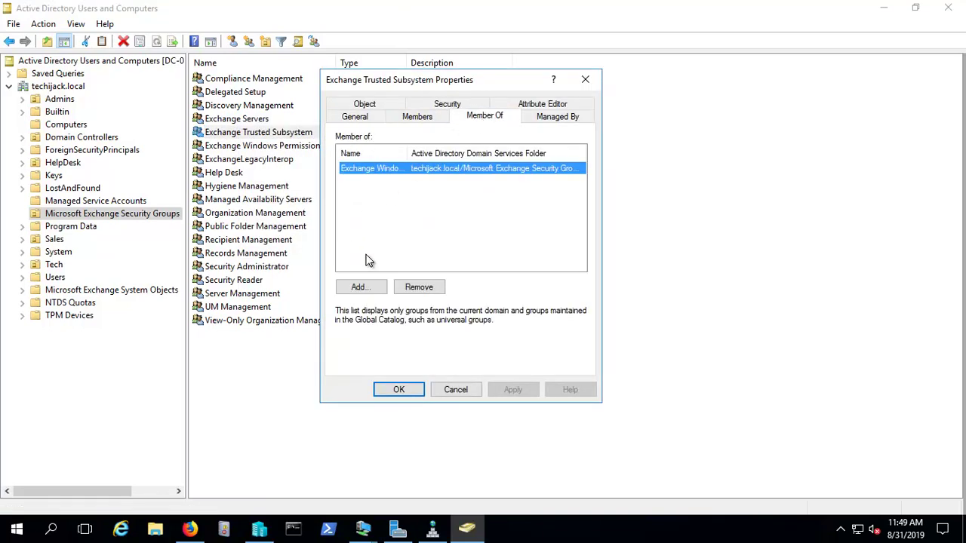
Step: Find the Administrators group in techijack.local, make Exchange Trusted Subsystem a member of it, and save the properties
left_click(361, 290)
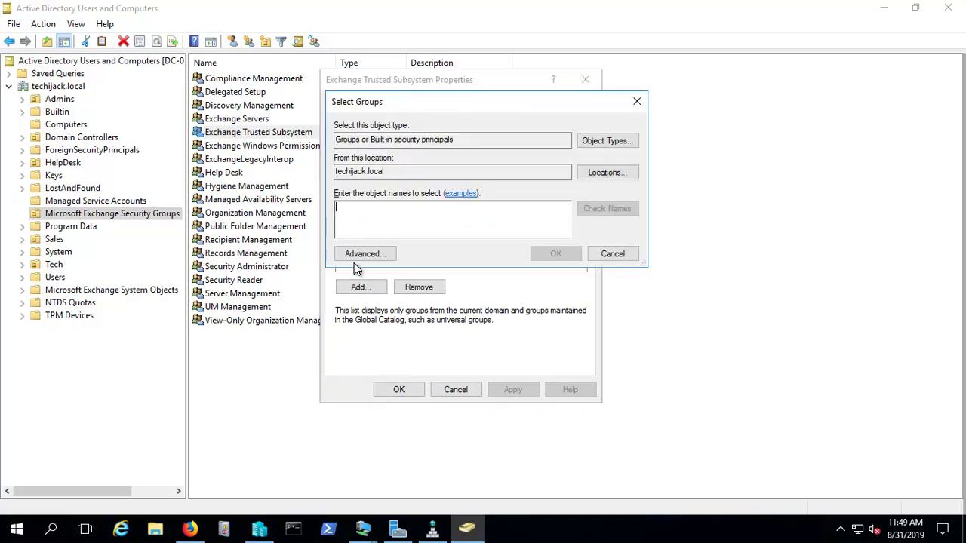
left_click(354, 253)
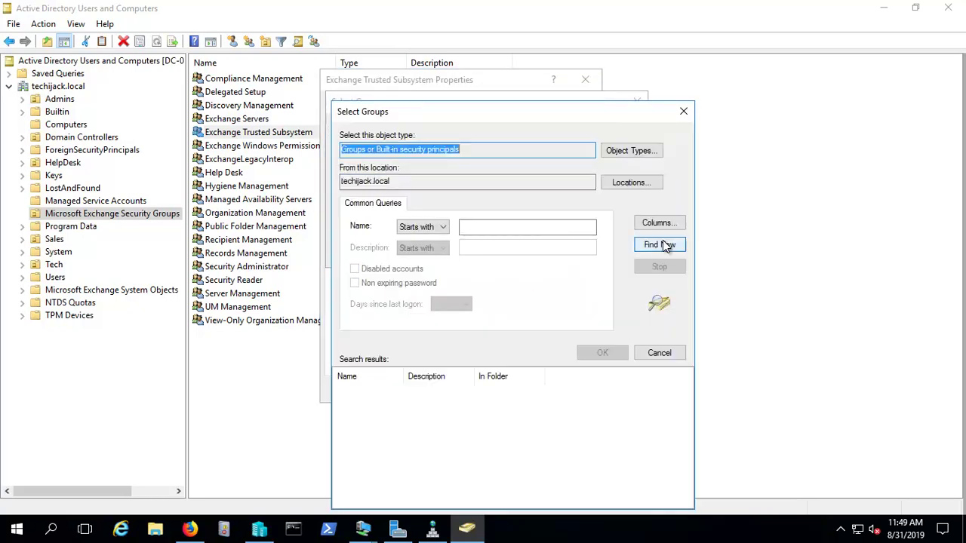
left_click(659, 244)
left_click(388, 416)
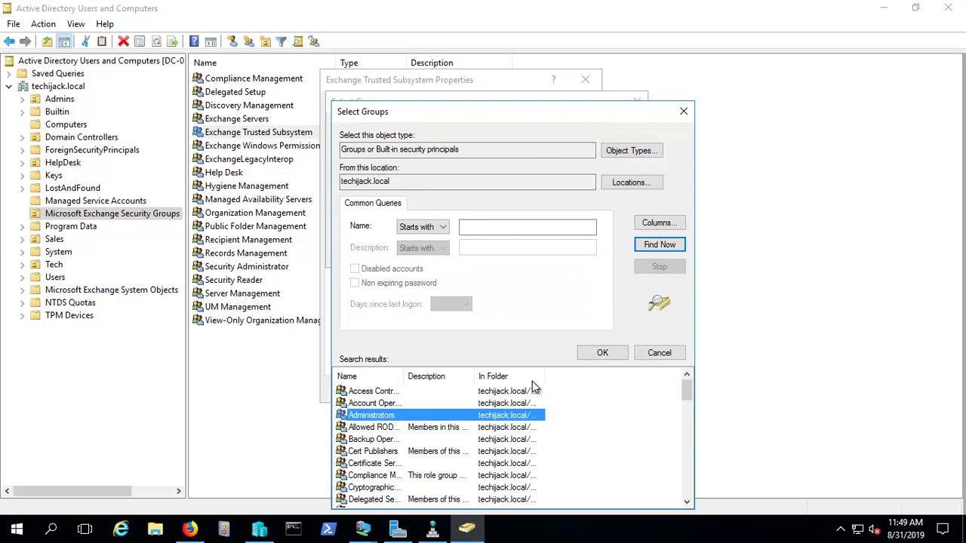
left_click(596, 356)
left_click(558, 257)
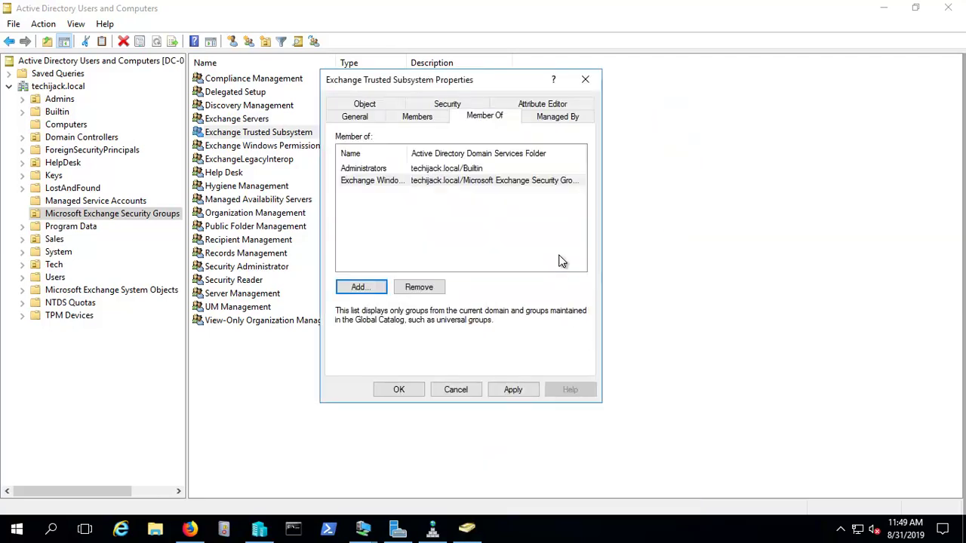
left_click(516, 390)
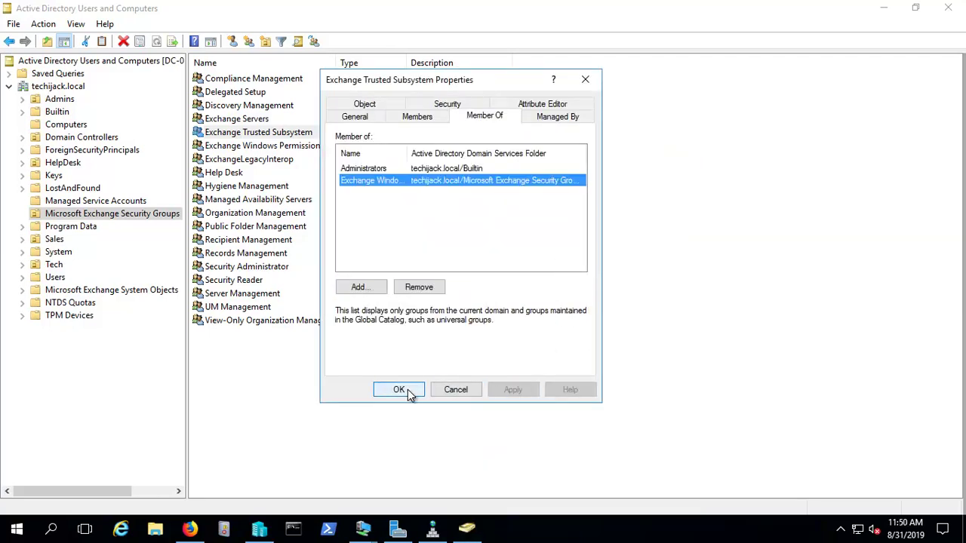
left_click(400, 390)
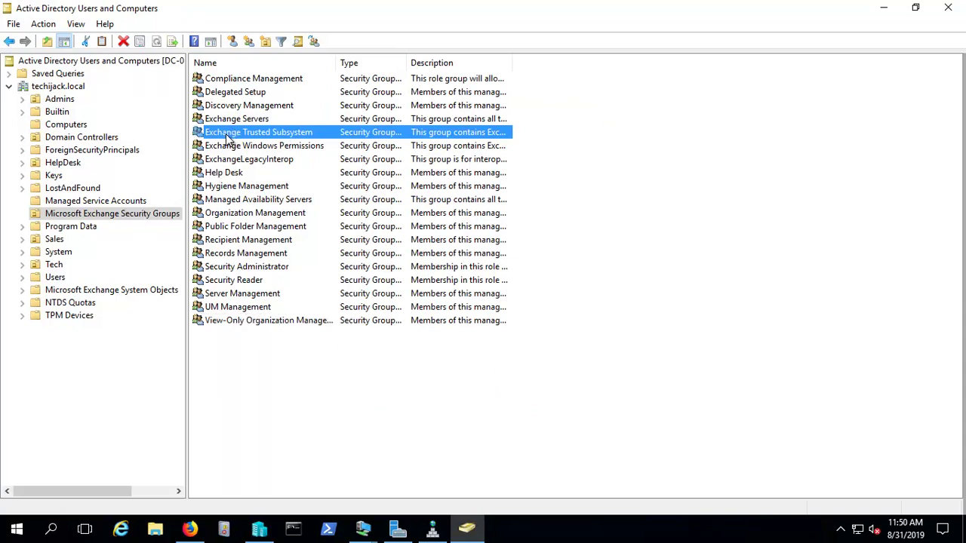
Step: Close Active Directory Users and Computers, switch to the Exchange admin center in Firefox, and start a new database availability group
left_click(948, 9)
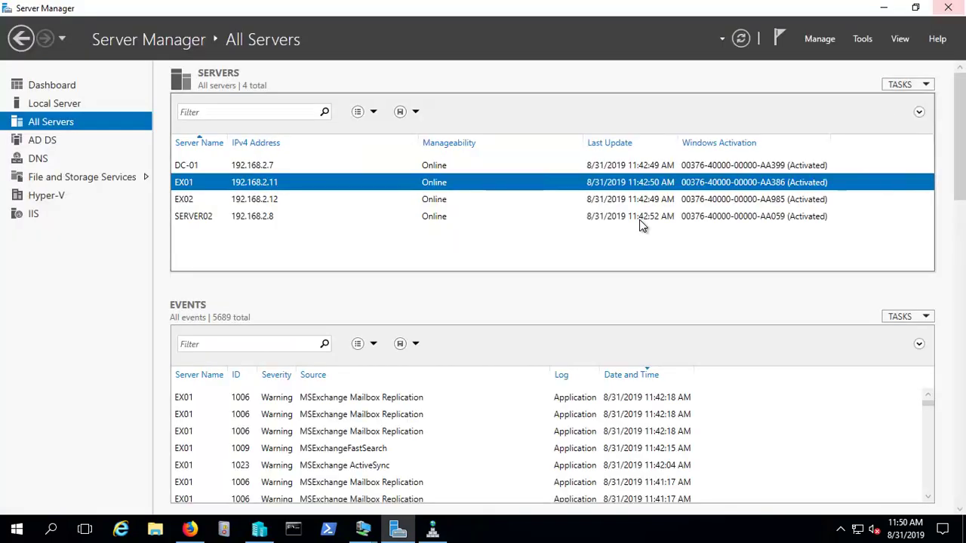
left_click(190, 531)
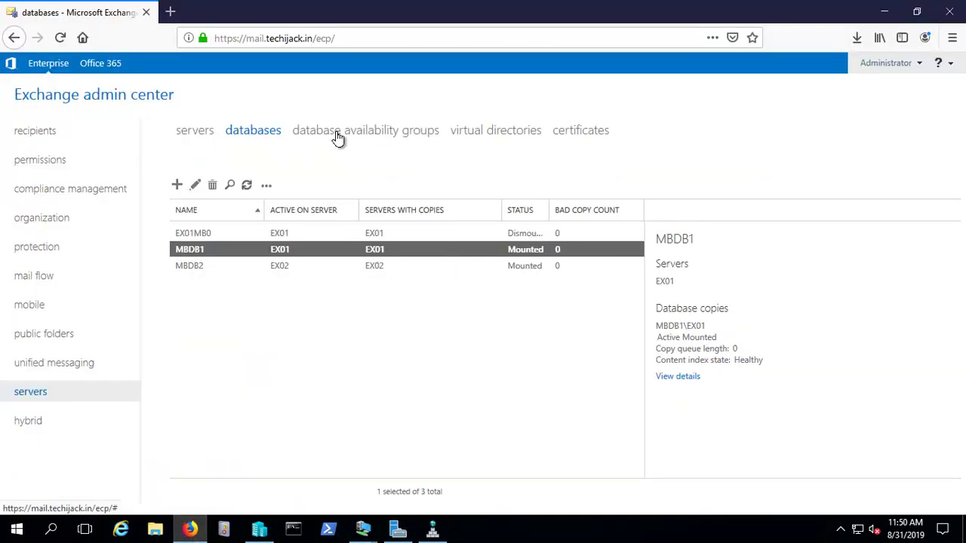
left_click(338, 139)
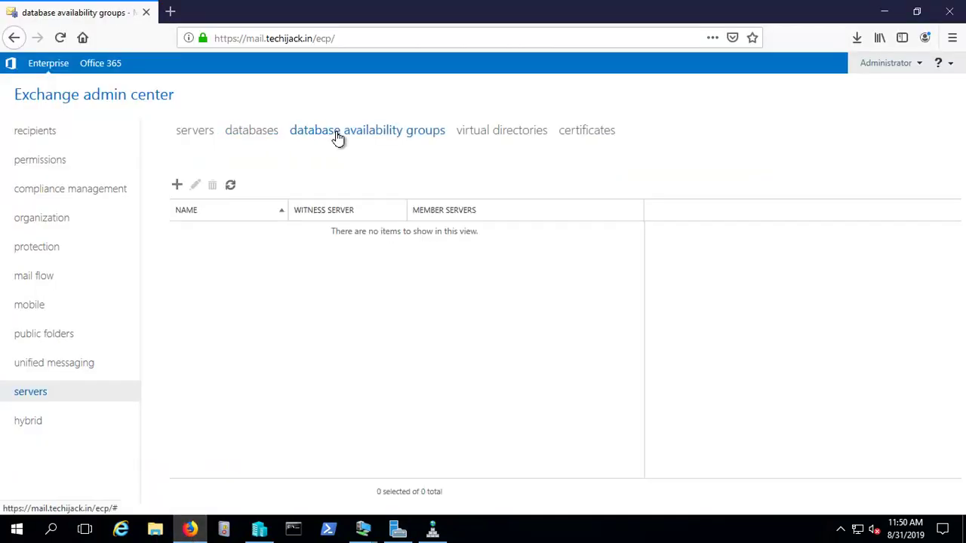
left_click(177, 186)
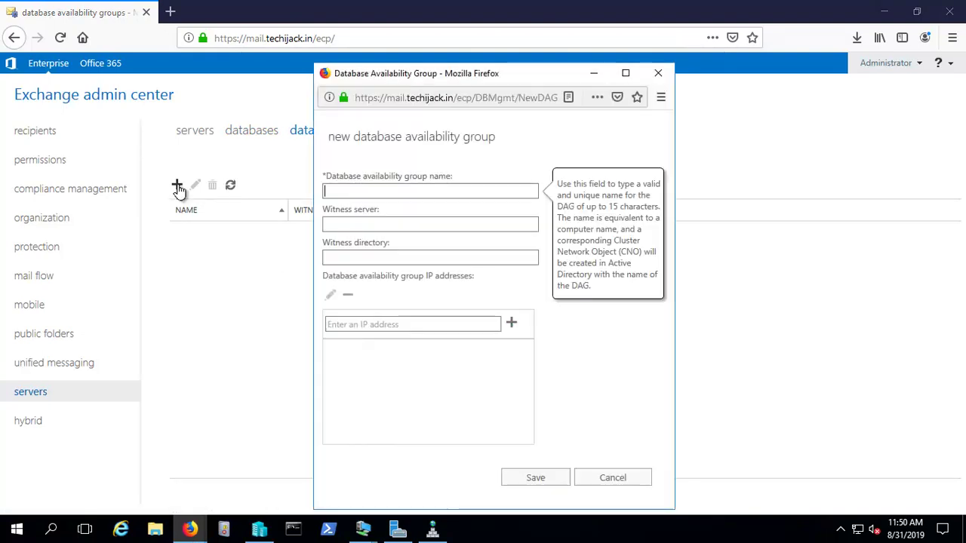
Step: Name the database availability group DAG01, with witness server DC-01 and witness directory C:\FWSDAG01
left_click(353, 192)
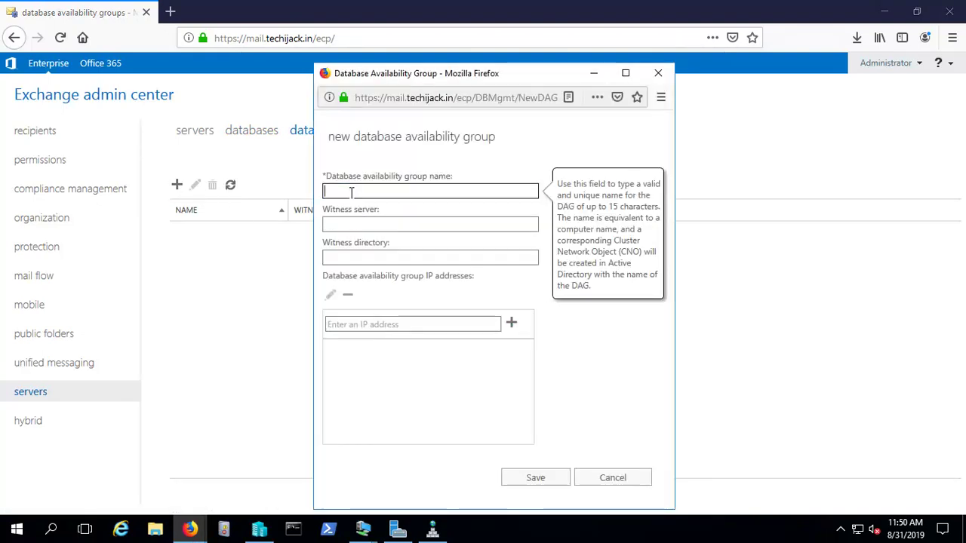
type("DA")
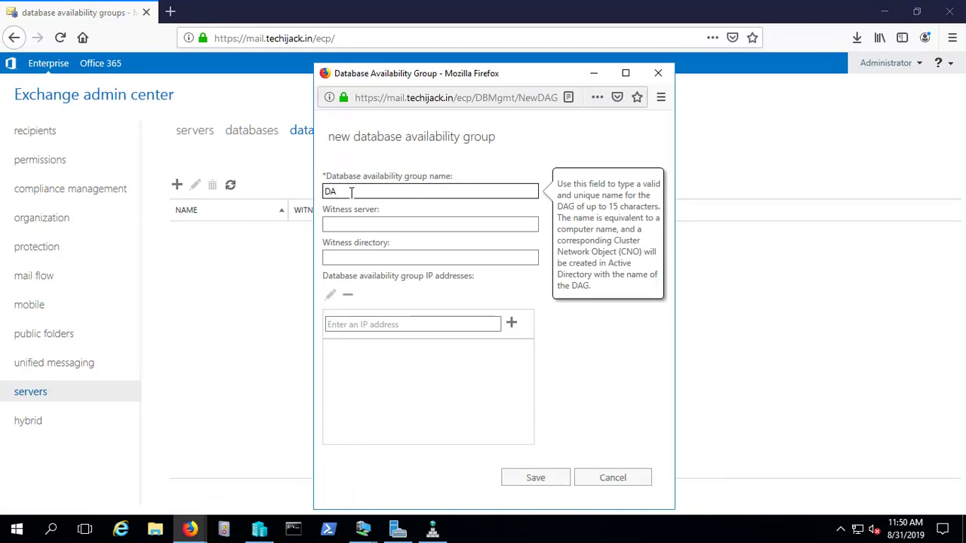
type("G01")
left_click(348, 226)
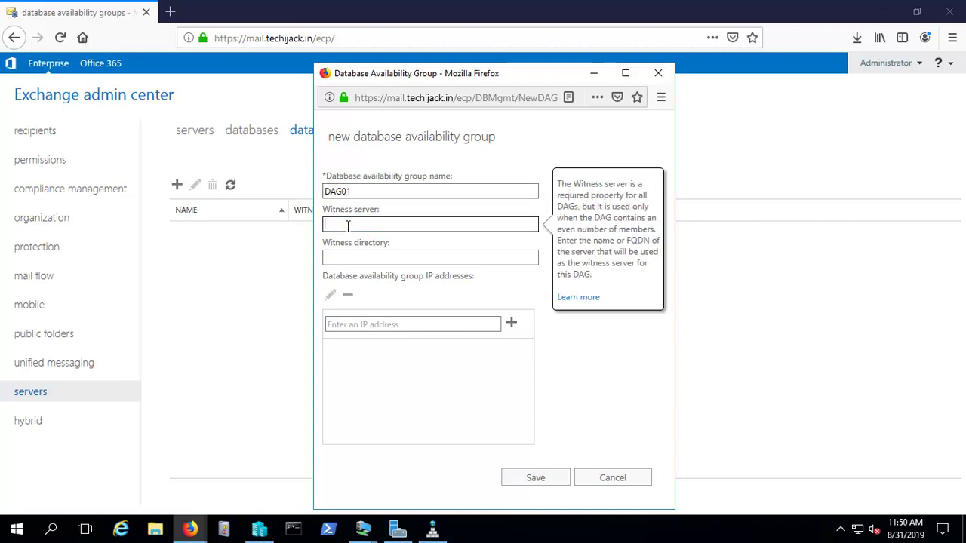
type("DC-01")
left_click(343, 255)
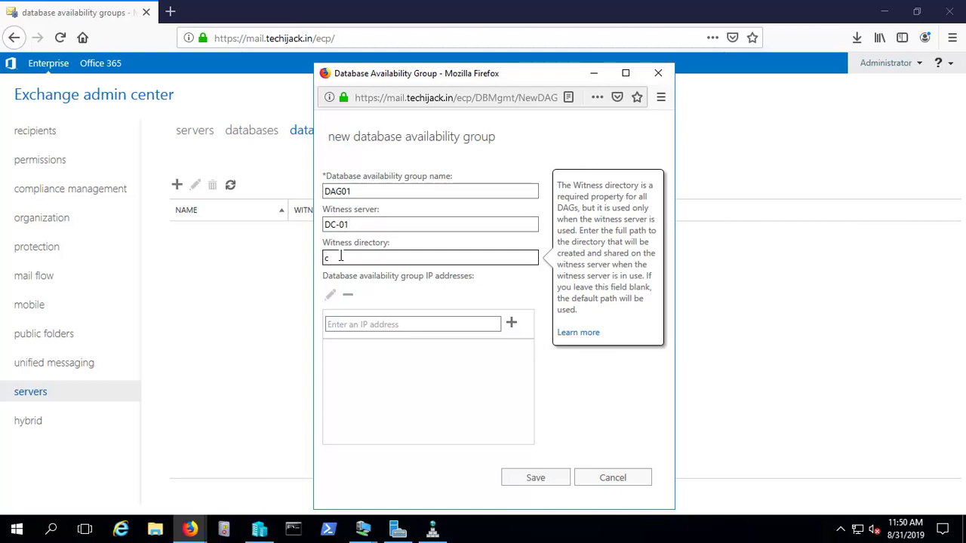
key("BackSpace")
type("c:\\")
type("FWSDAG01")
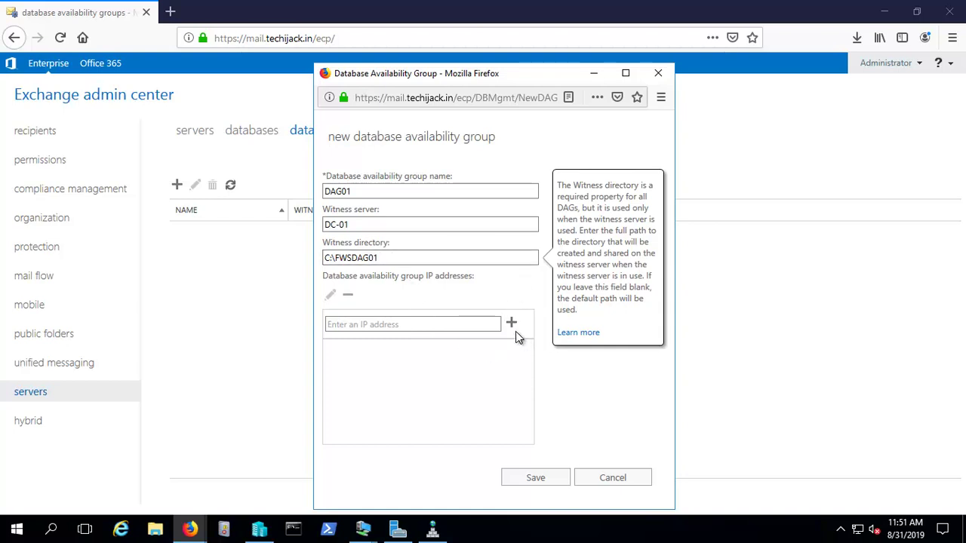
Step: Add 192.168.2.40 as the database availability group's IP address and save the new group
left_click(432, 323)
type("192.168.2.20")
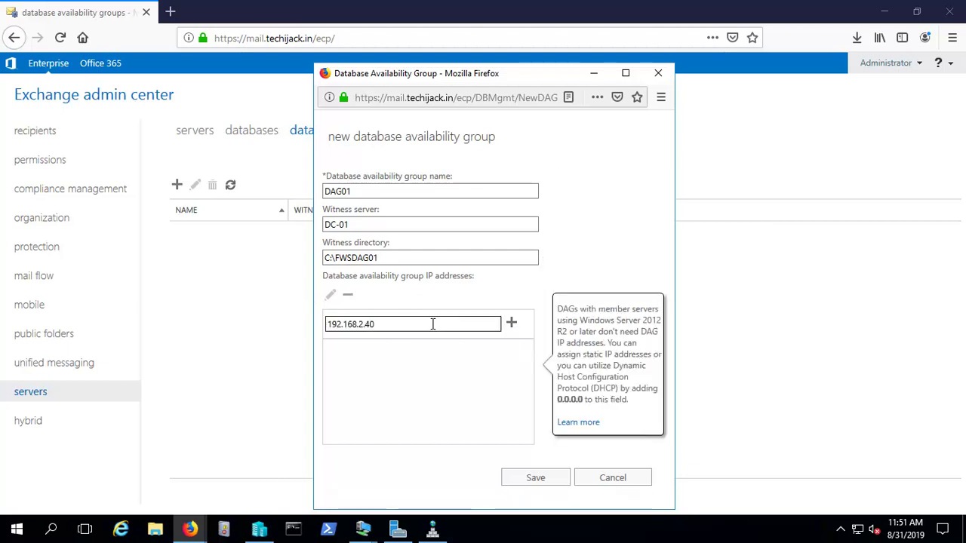
left_click(510, 323)
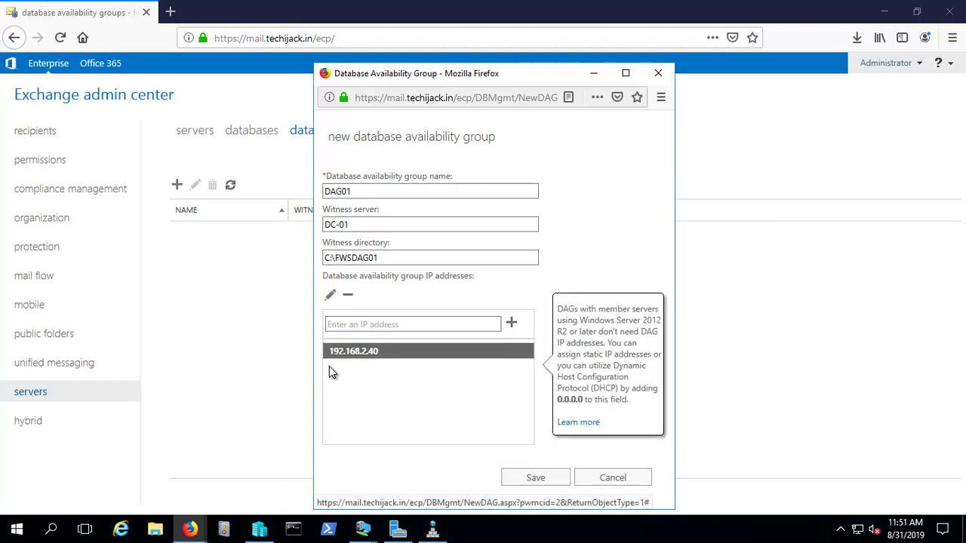
left_click(536, 480)
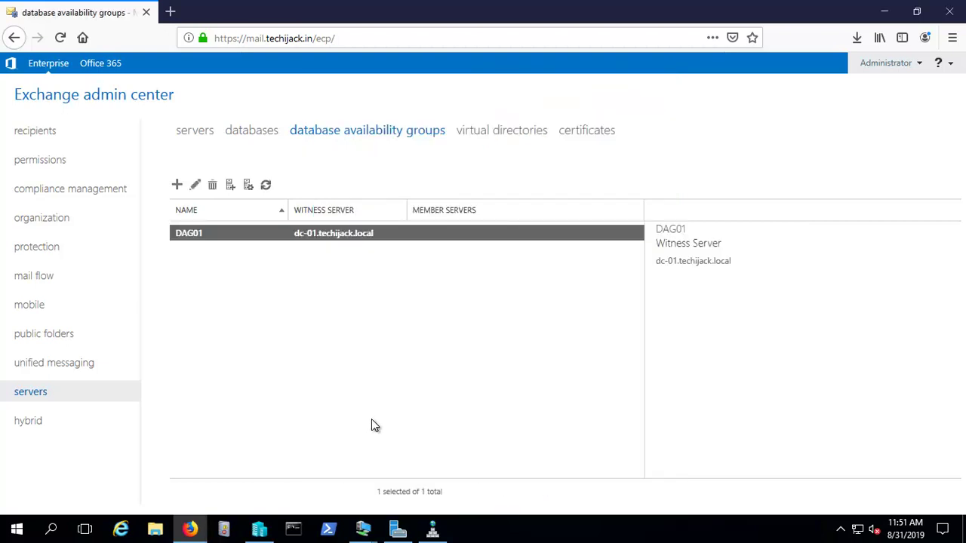
left_click(267, 185)
Step: Add EX01 and EX02 as member servers of DAG01 and save the membership
left_click(248, 187)
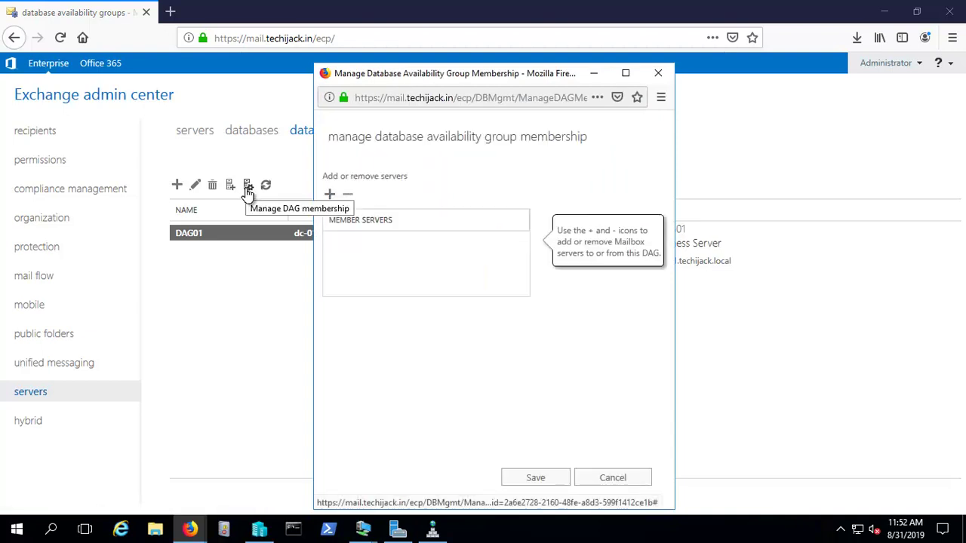
left_click(330, 196)
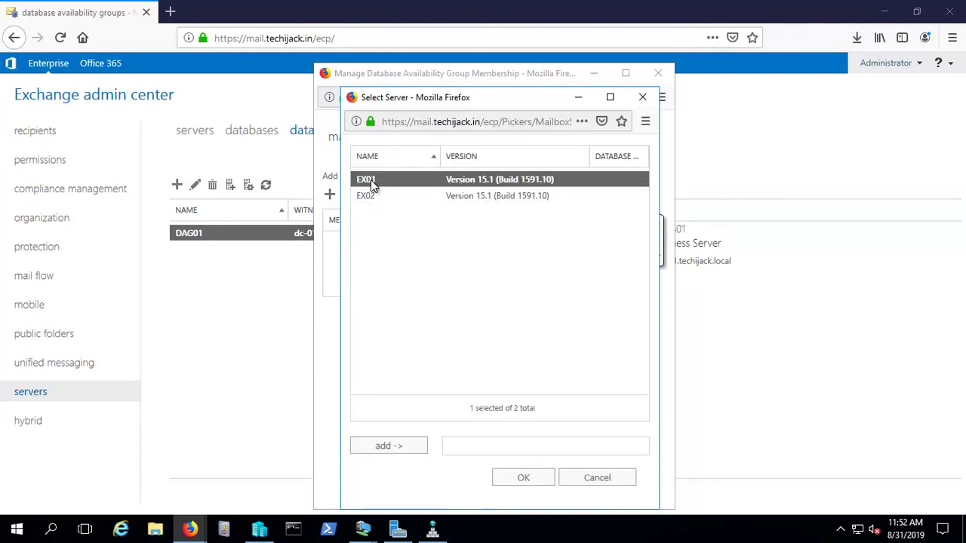
left_click(381, 452)
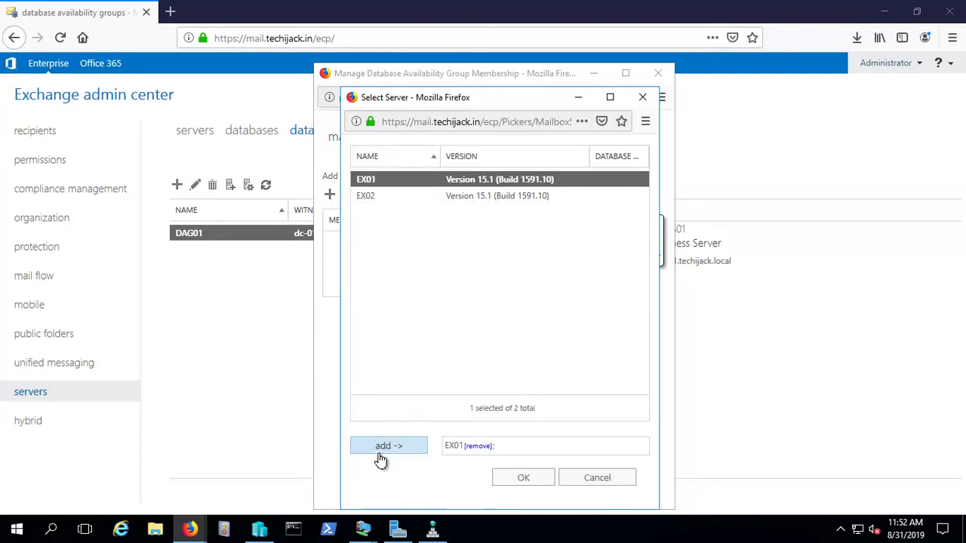
left_click(369, 199)
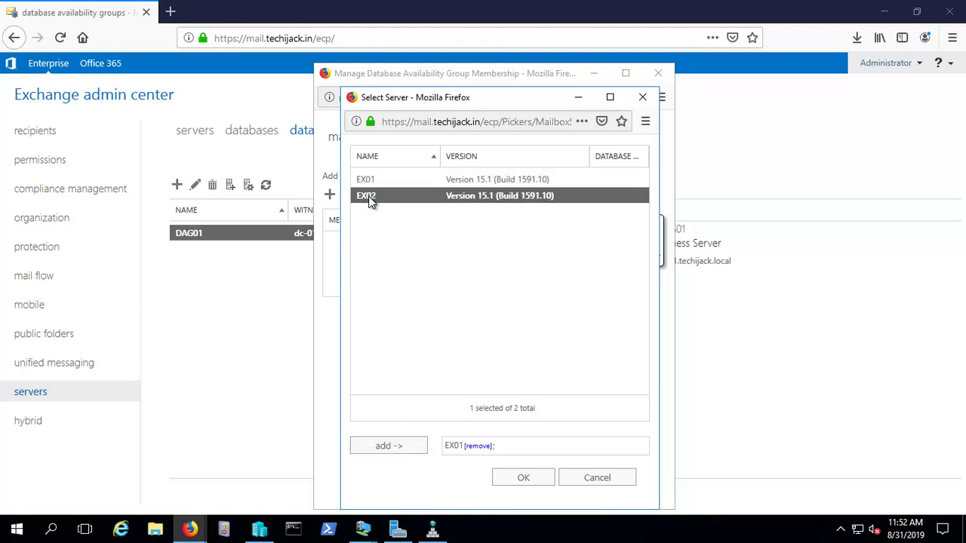
left_click(383, 454)
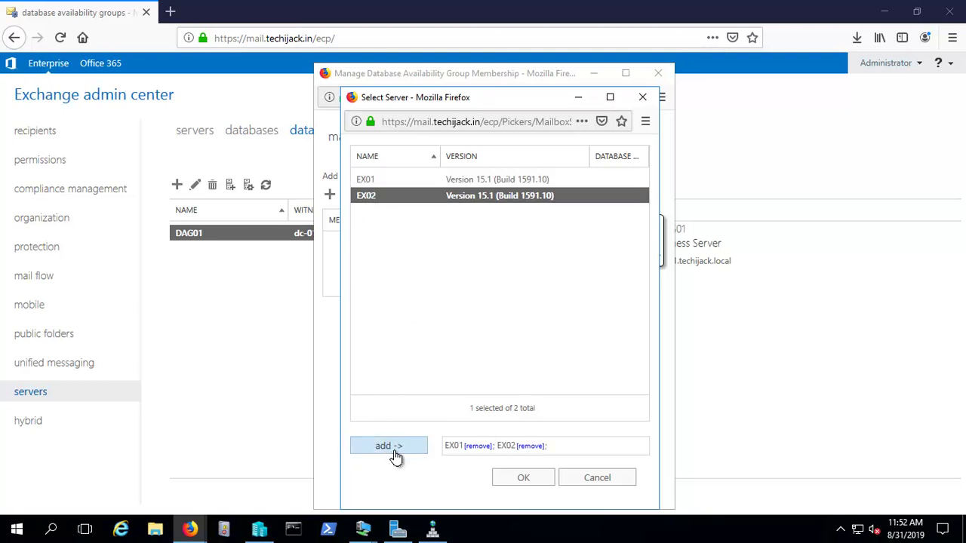
left_click(521, 478)
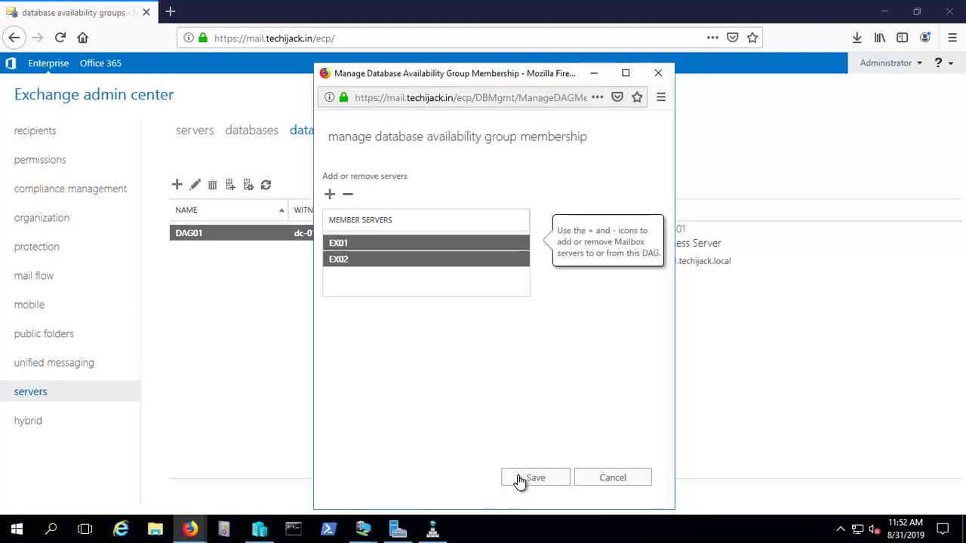
left_click(535, 482)
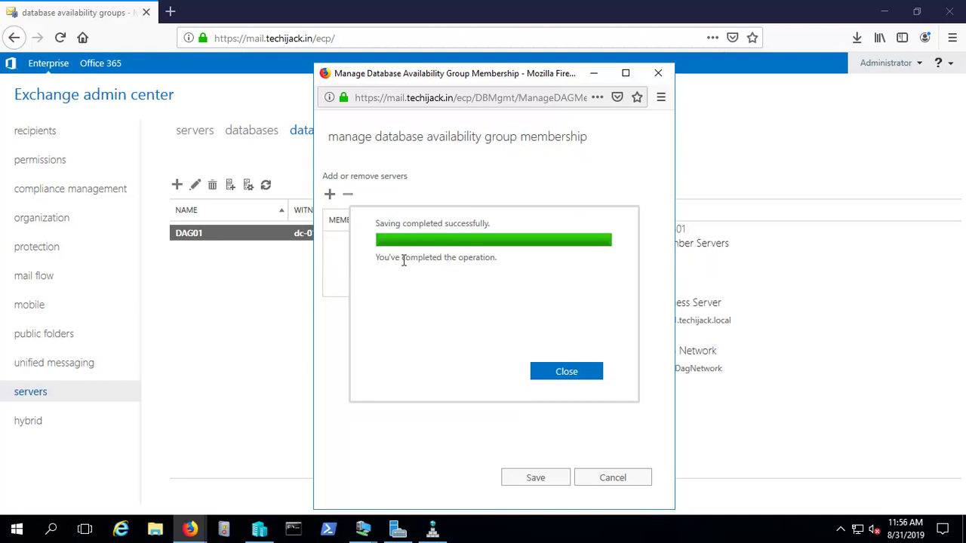
left_click(570, 374)
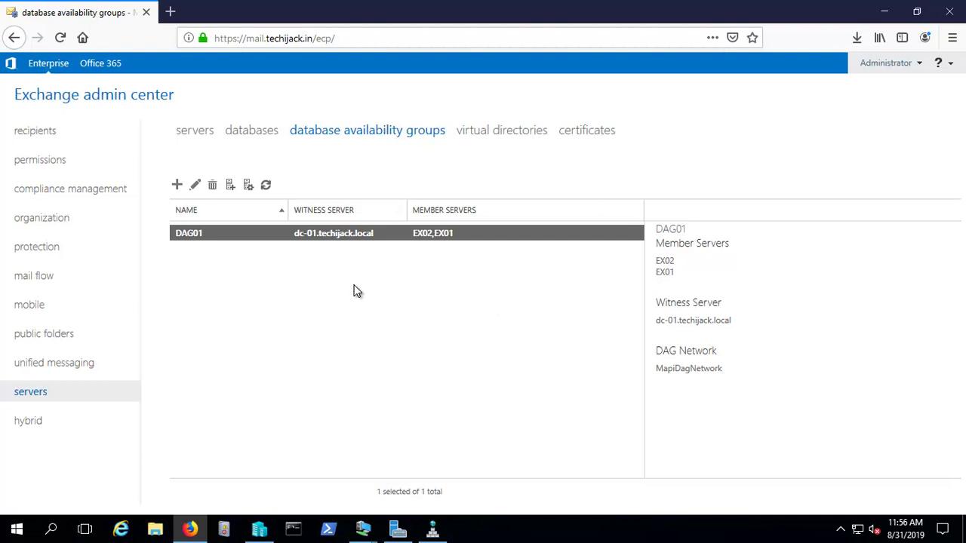
Step: Review DAG01's general settings, including its witness directory and member servers, and close them without changes
left_click(194, 185)
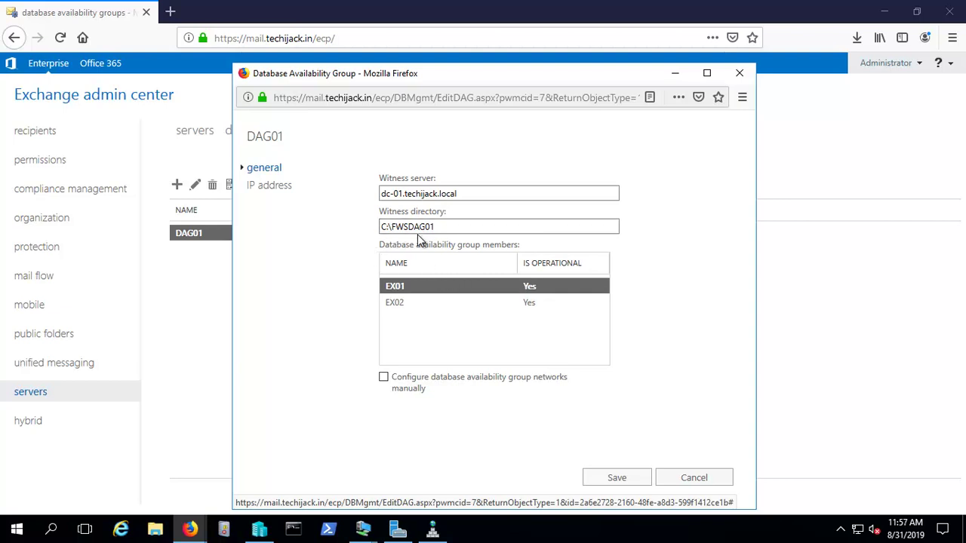
left_click_drag(381, 228, 438, 227)
left_click(352, 272)
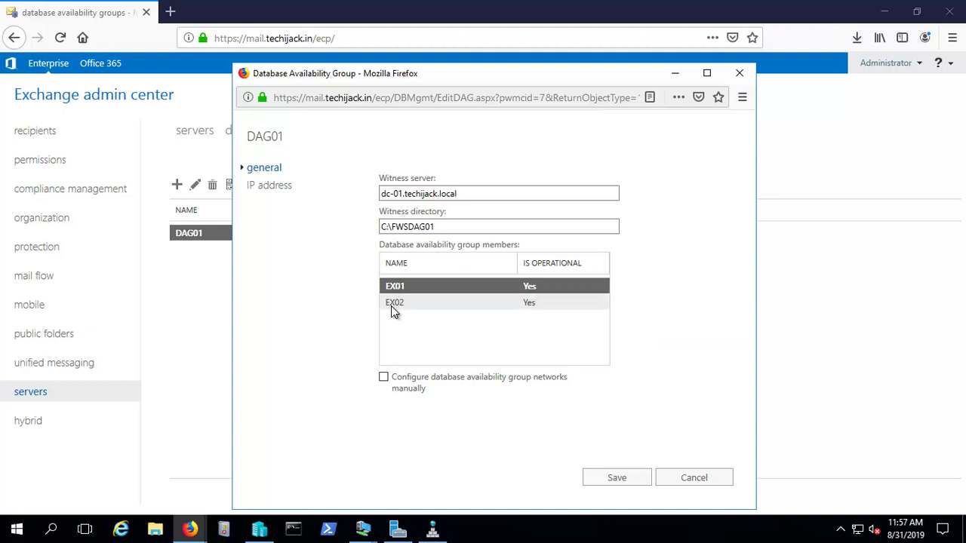
left_click(620, 478)
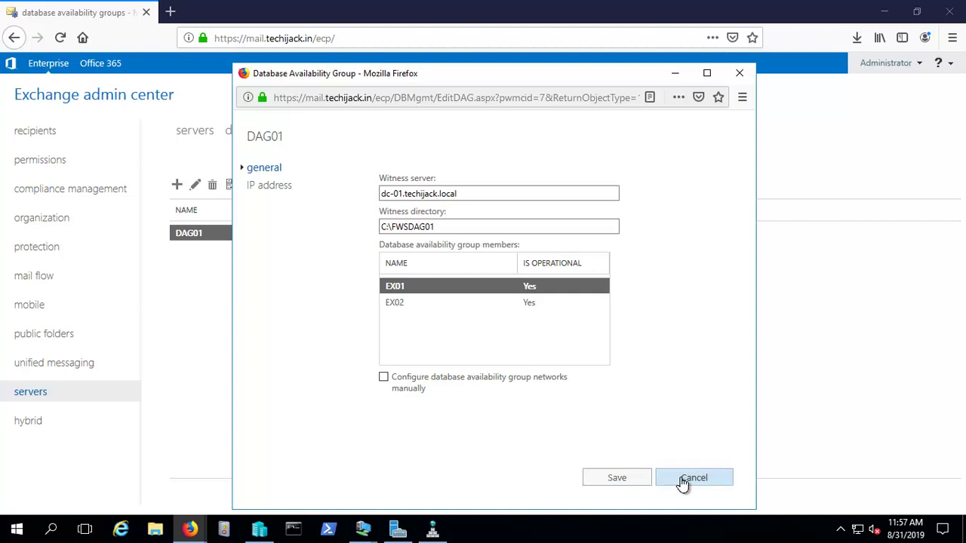
left_click(685, 478)
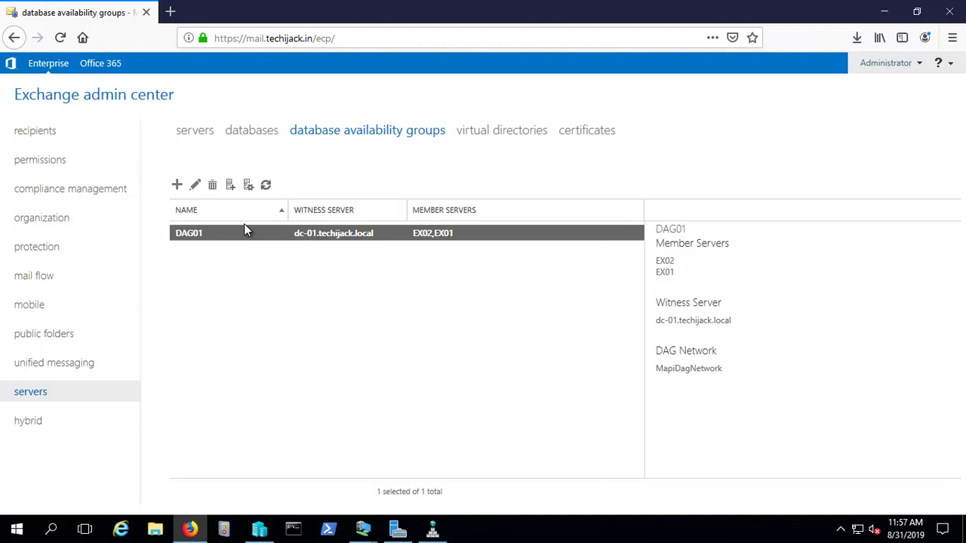
Step: Add a copy of mailbox database MBDB1 on server EX02 with activation preference number 2 and save it
left_click(240, 132)
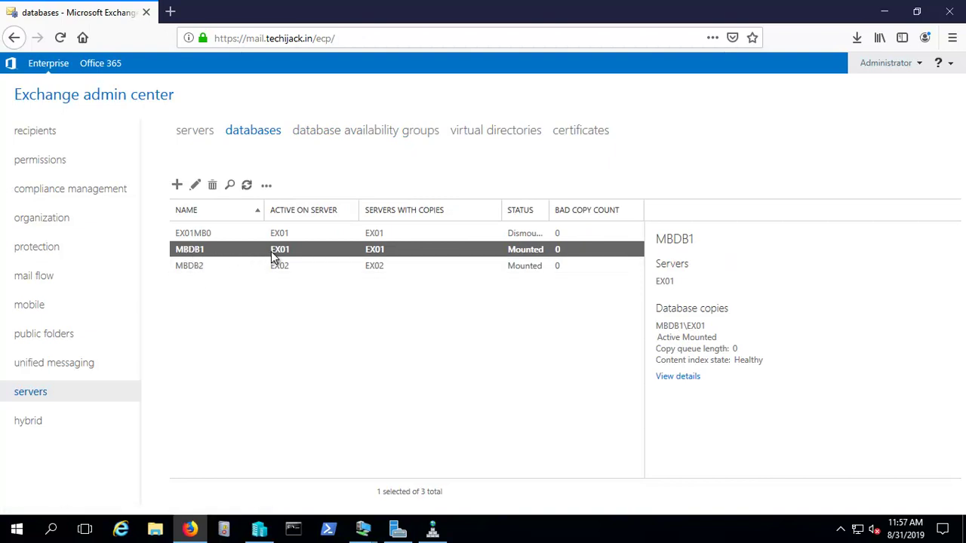
left_click(266, 186)
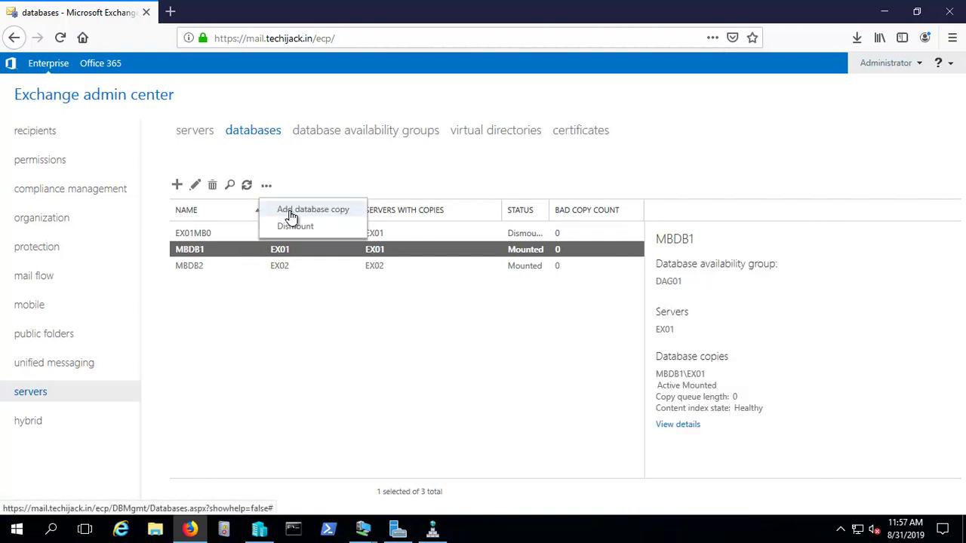
left_click(292, 216)
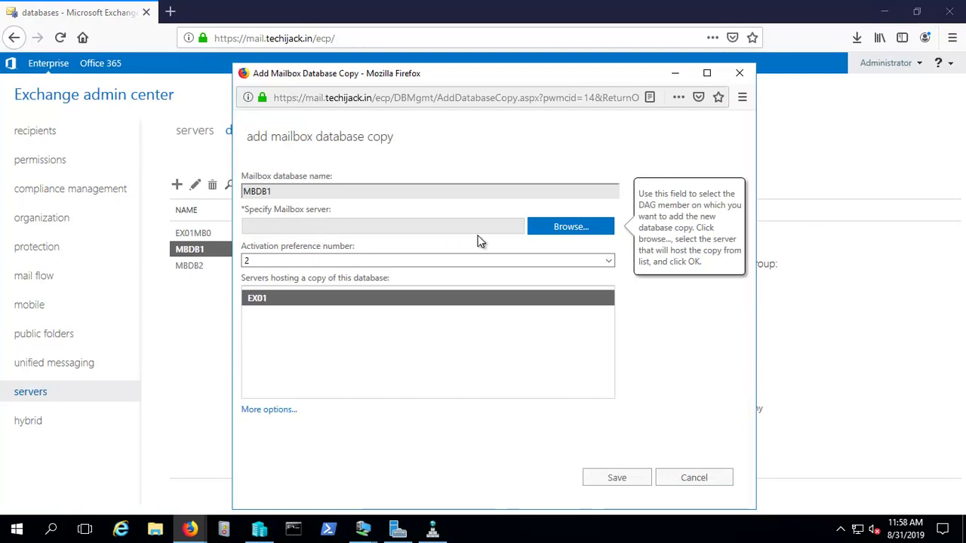
left_click(569, 230)
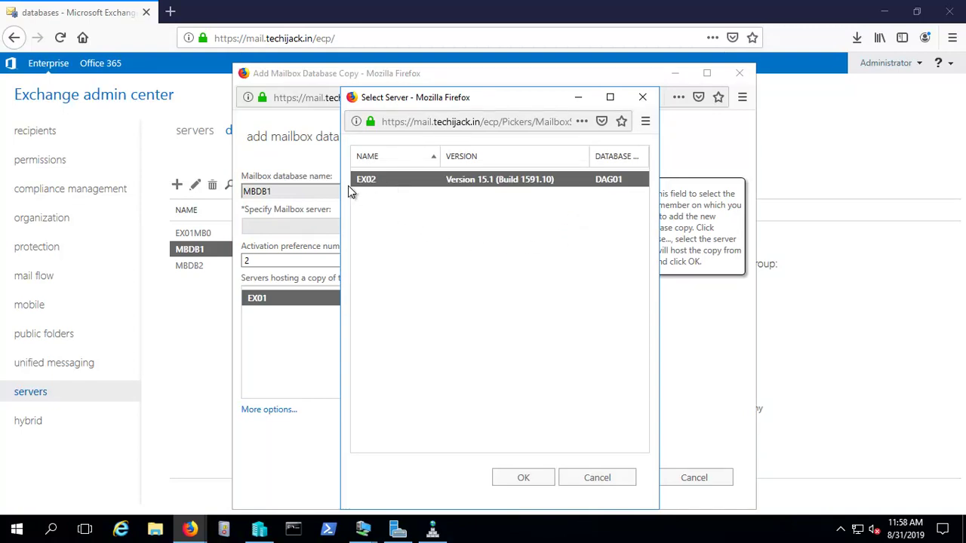
left_click(522, 480)
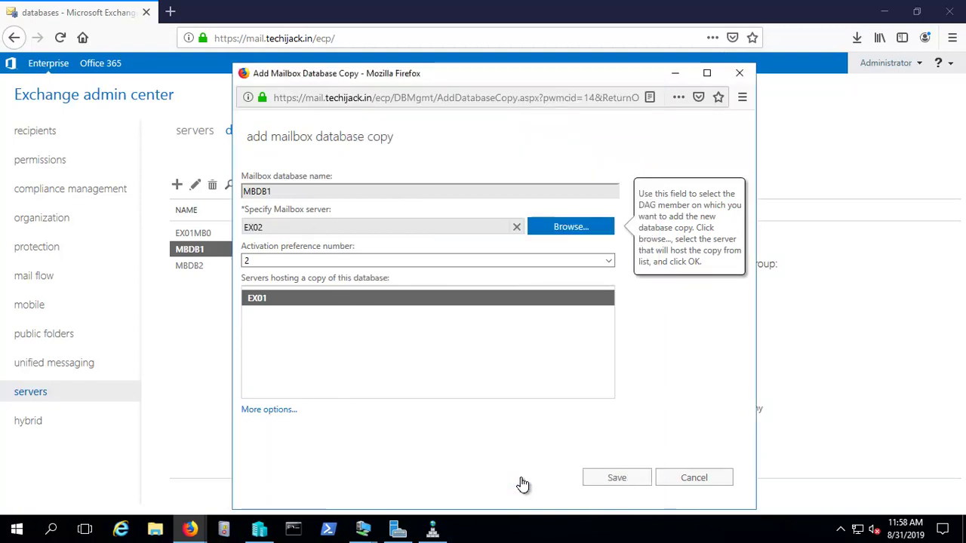
left_click(615, 477)
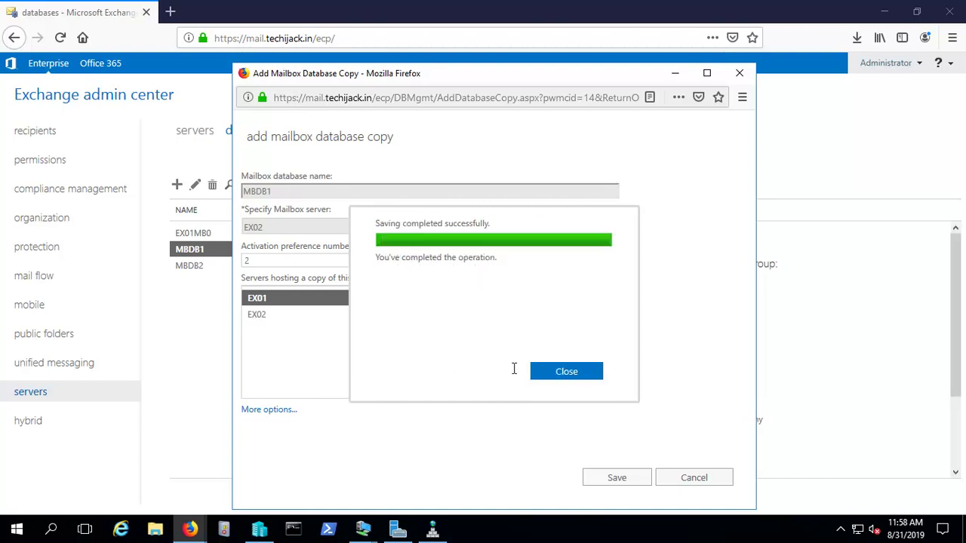
left_click(562, 375)
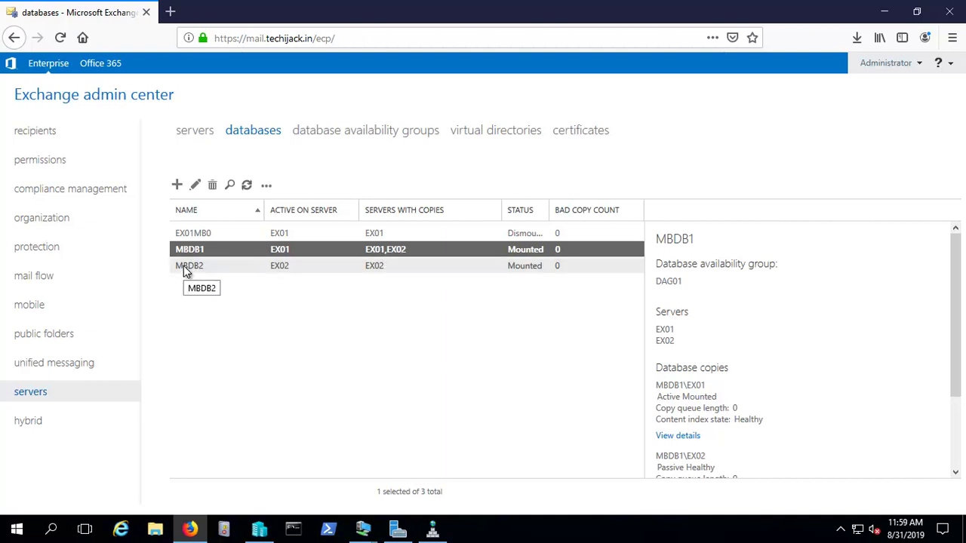
Step: Compare the availability group, server and copy details of databases EX01MB0, MBDB1 and MBDB2
left_click(280, 273)
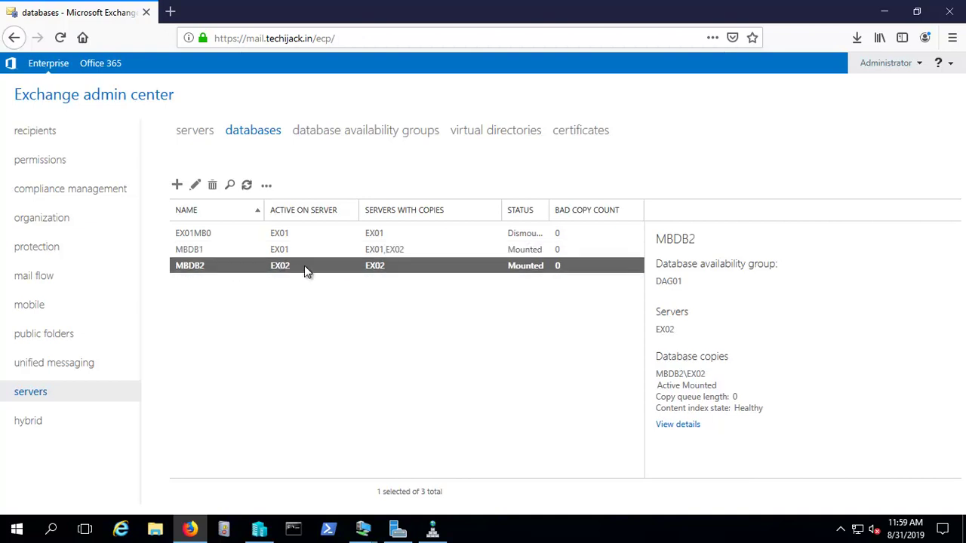
left_click(192, 238)
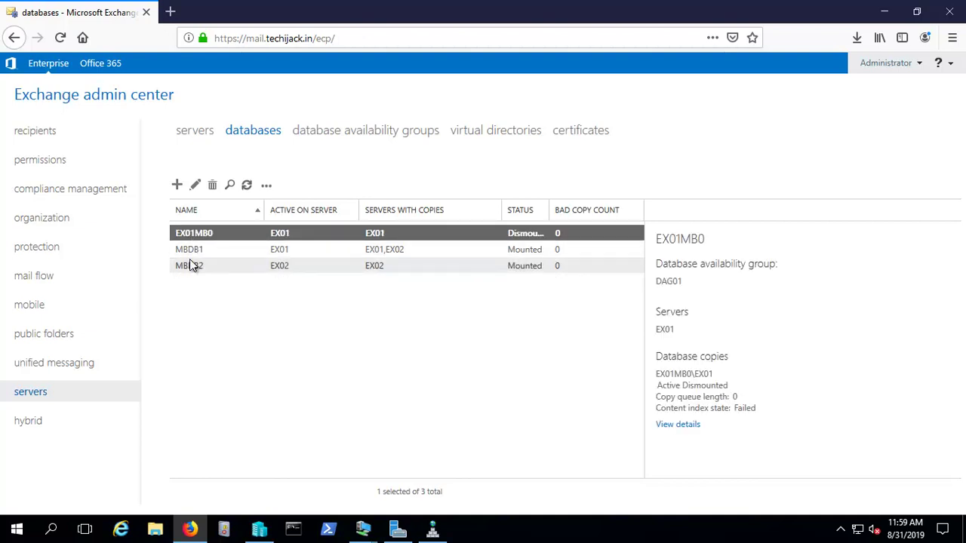
left_click(190, 253)
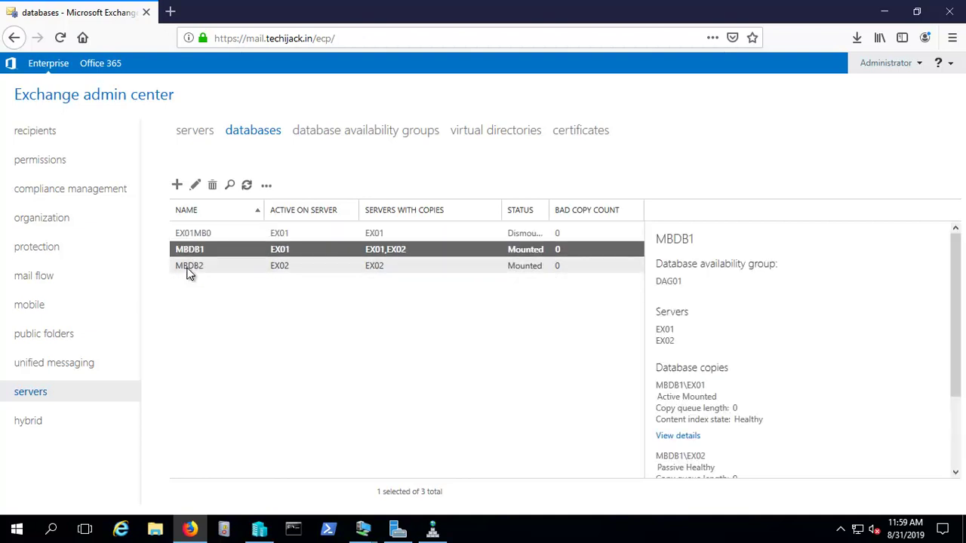
left_click(188, 272)
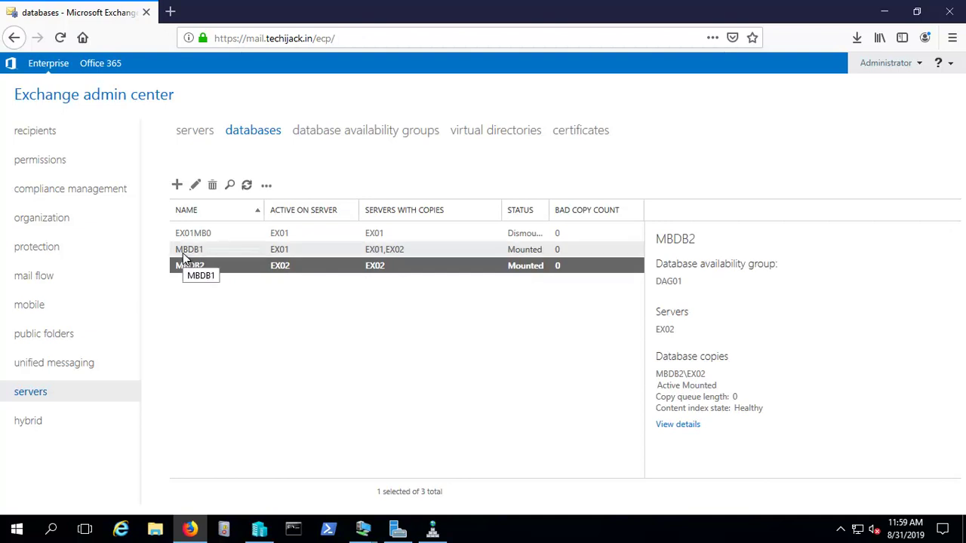
left_click(182, 252)
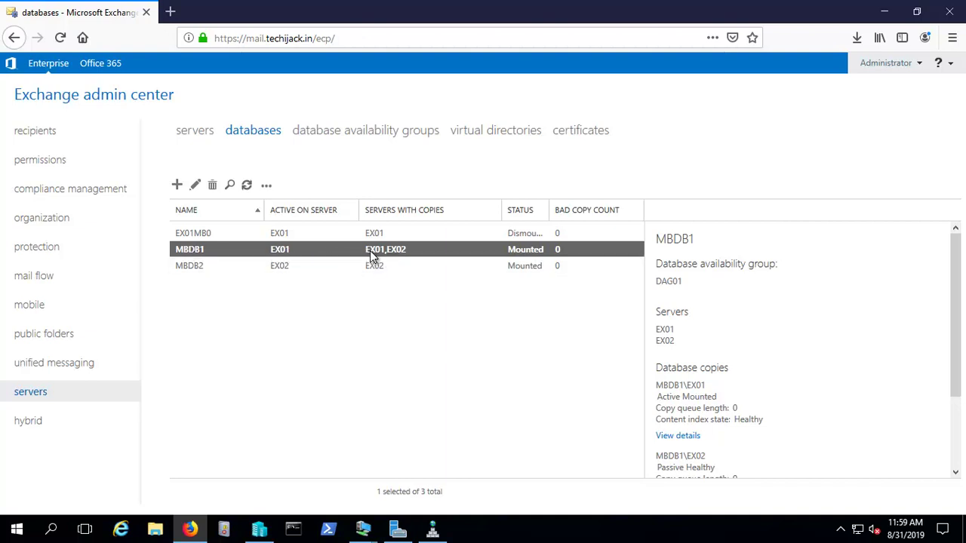
Step: Add a copy of mailbox database MBDB2 on server EX01 with activation preference number 2 and save it
left_click(190, 266)
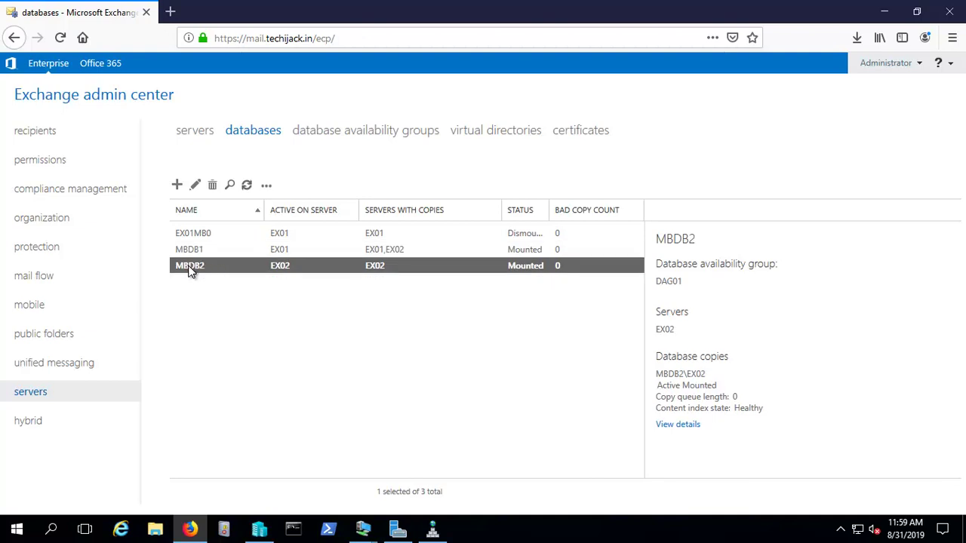
left_click(266, 186)
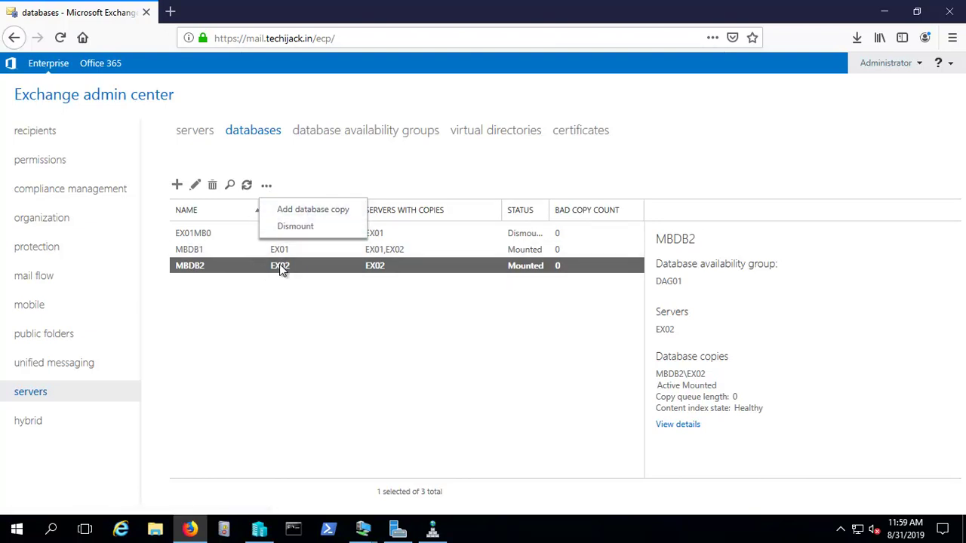
left_click(291, 213)
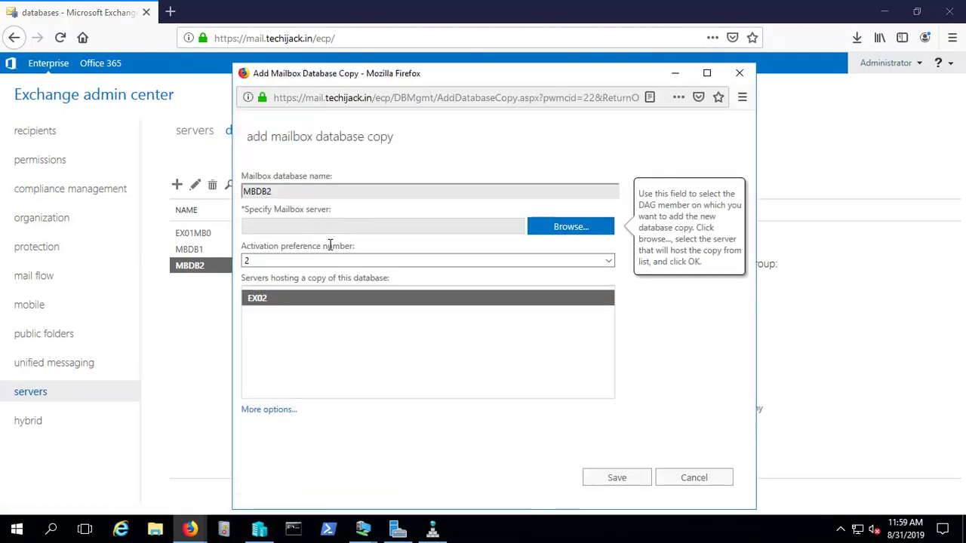
left_click(564, 229)
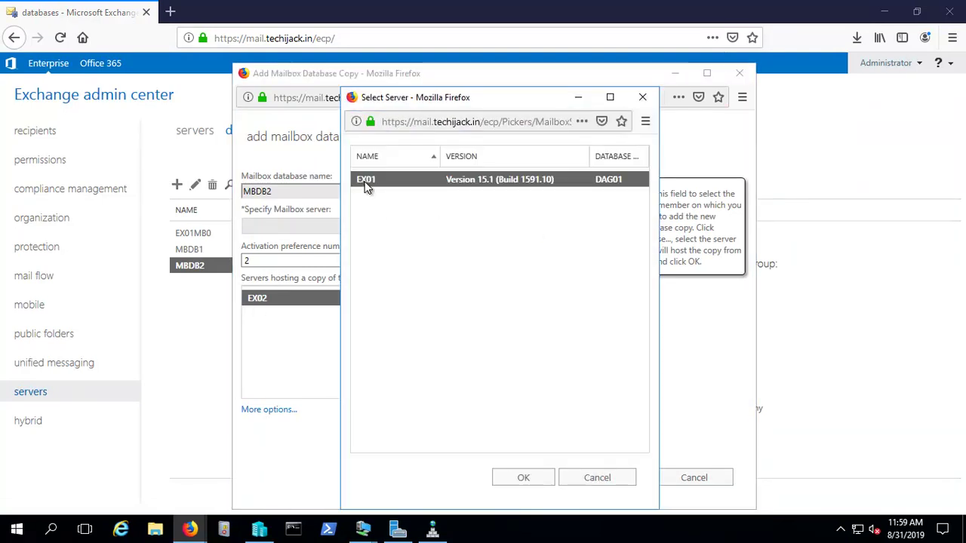
double_click(366, 183)
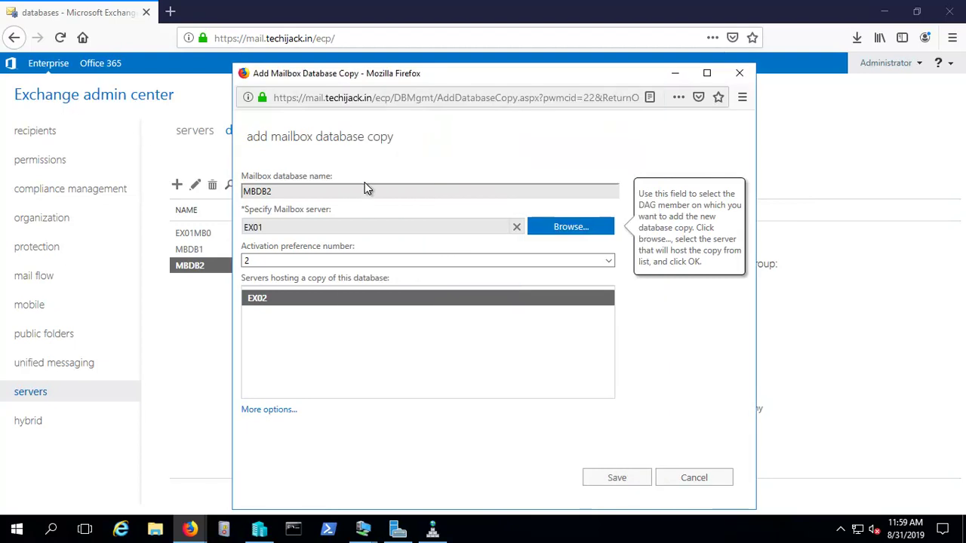
left_click(606, 480)
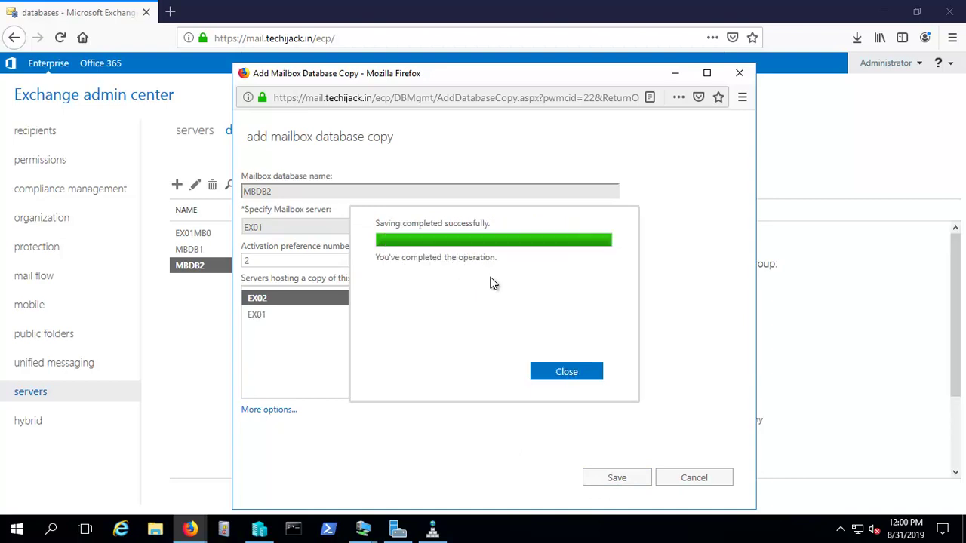
left_click(565, 373)
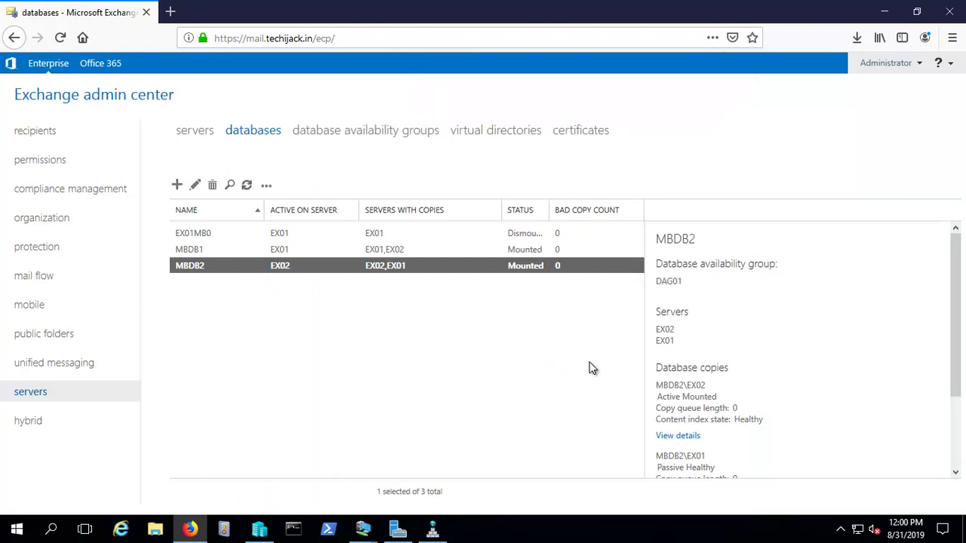
Step: Check the copy status and content index state of MBDB2 and MBDB1, refreshing the database list
scroll(802, 379, "down", 2)
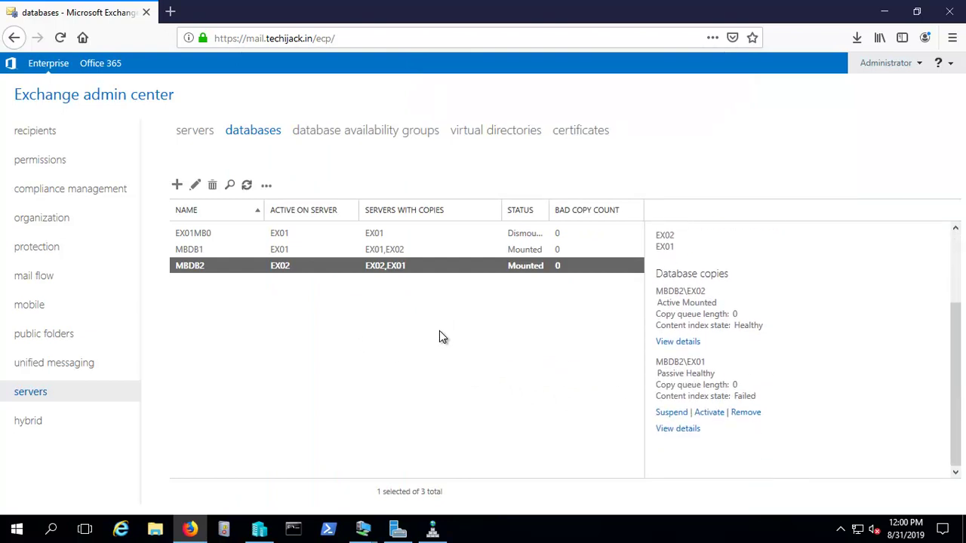
left_click(384, 247)
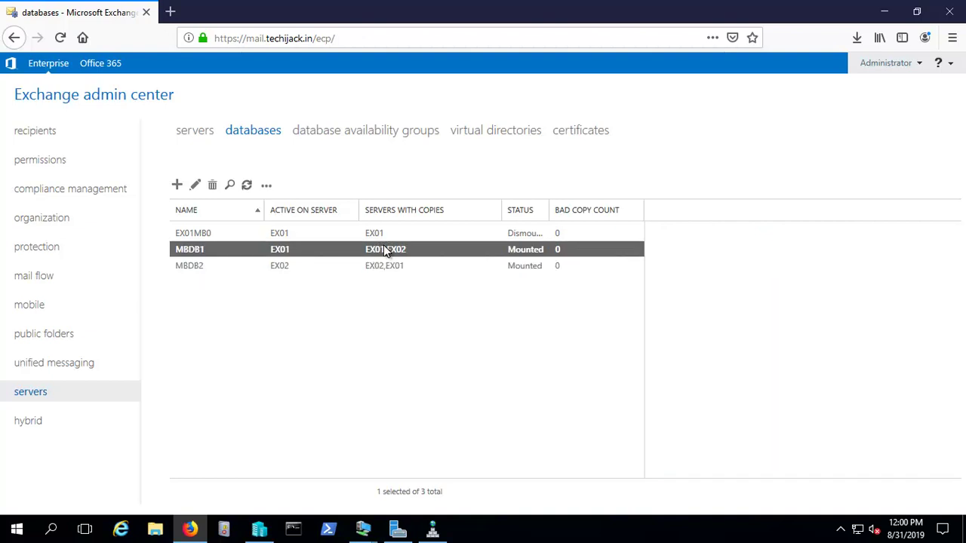
scroll(720, 381, "down", 3)
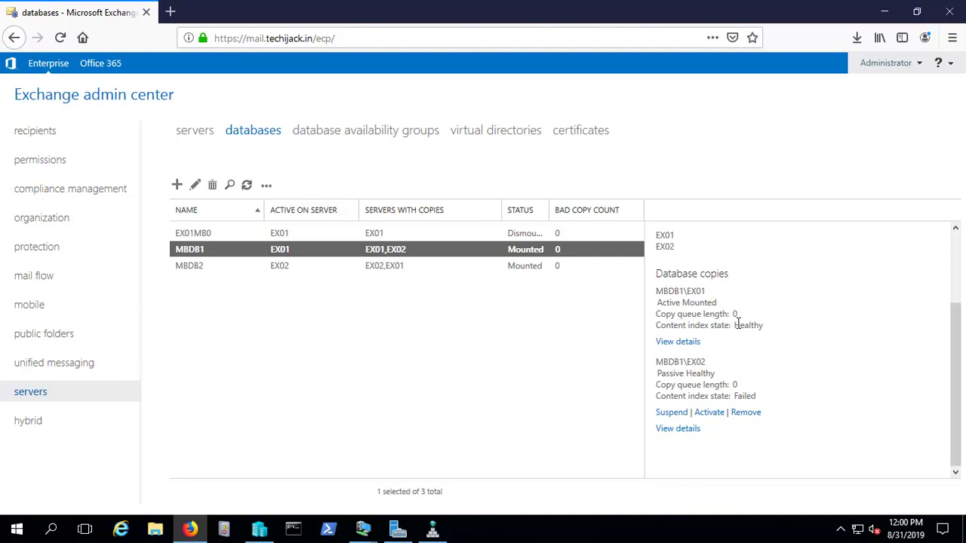
left_click_drag(737, 324, 747, 325)
left_click(247, 187)
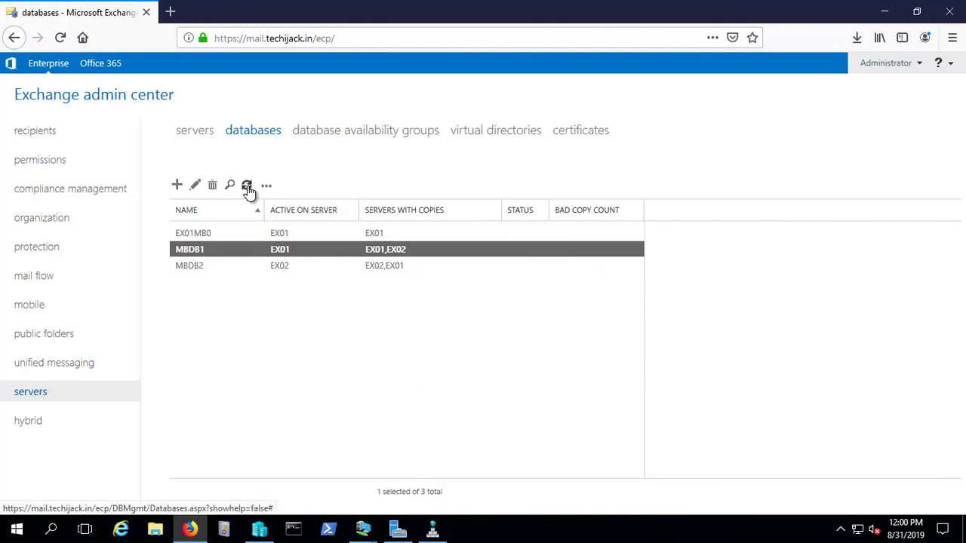
scroll(752, 328, "down", 2)
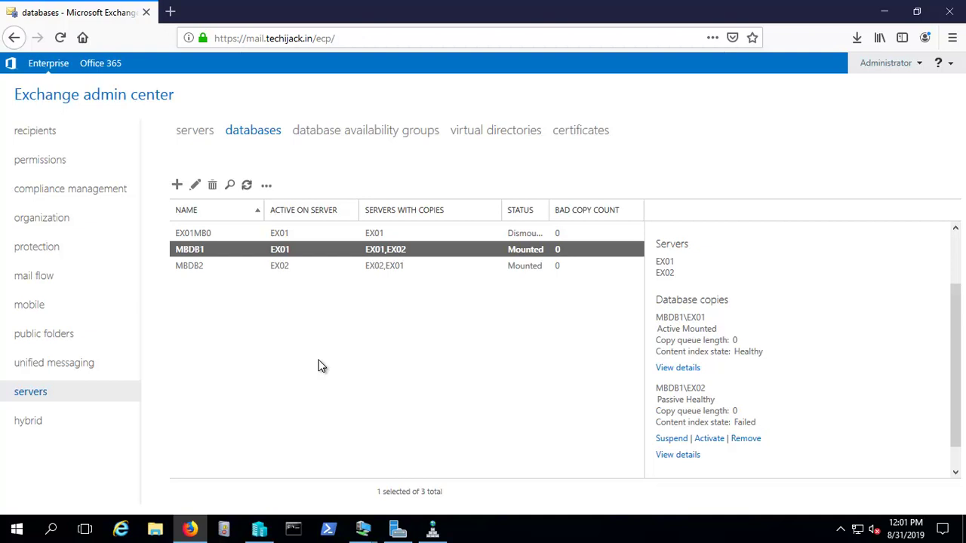
key("Down")
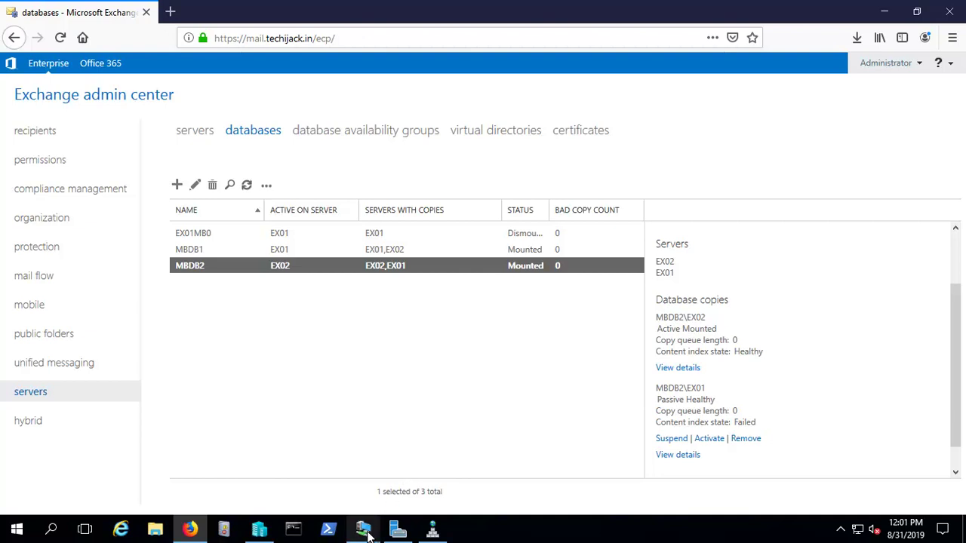
Step: Switch to the EX01 virtual machine and run Test-ReplicationHealth in the Exchange Management Shell
mouse_move(363, 533)
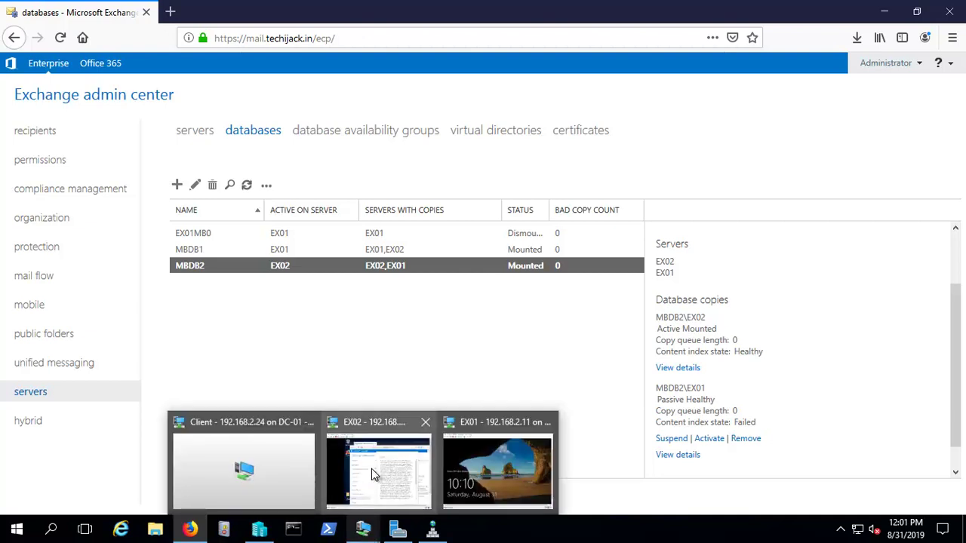
left_click(474, 460)
left_click(9, 39)
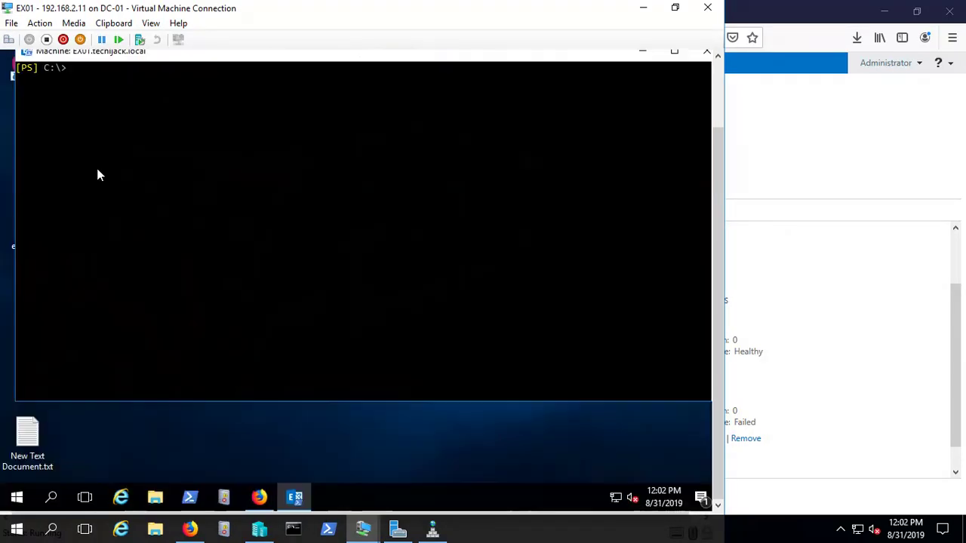
type("Test-ReplicationH")
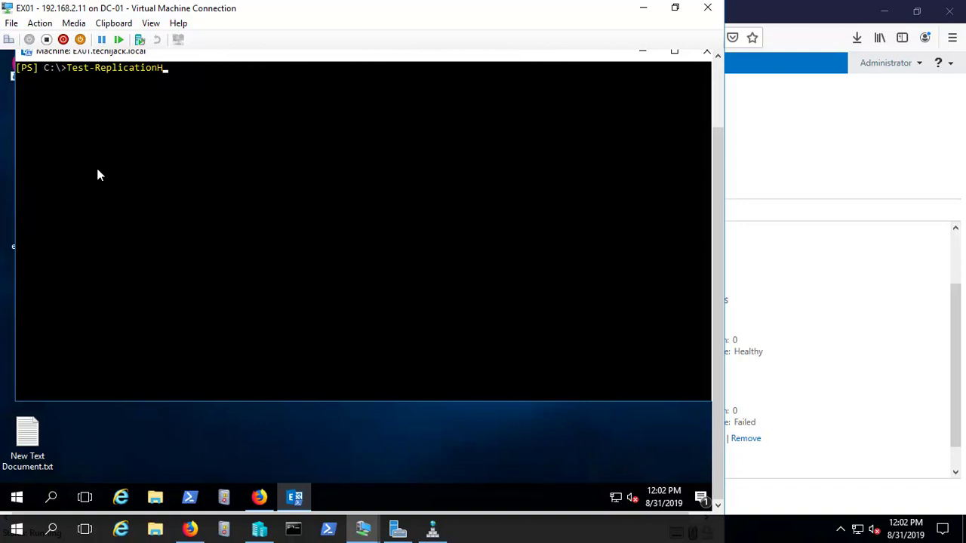
type("ealth")
key("Return")
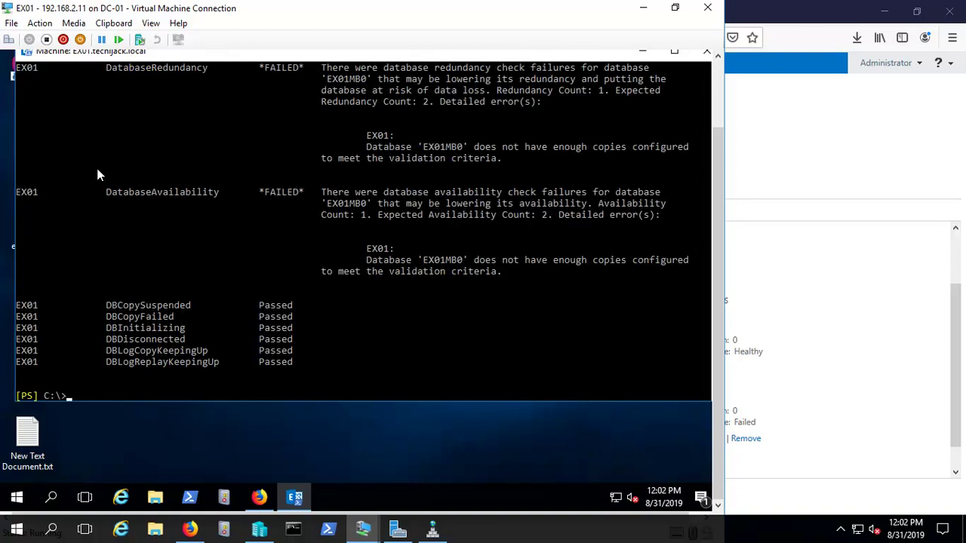
scroll(221, 200, "down", 1)
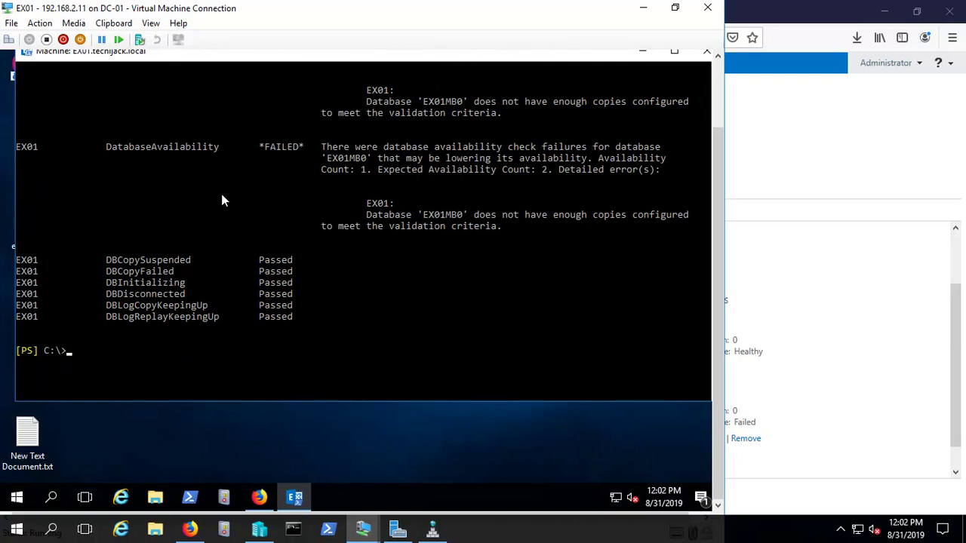
Step: Run Get-MailboxDatabaseCopyStatus on EX01 and examine the status and content index state of the database copies
type("Get-MailboxDatabas")
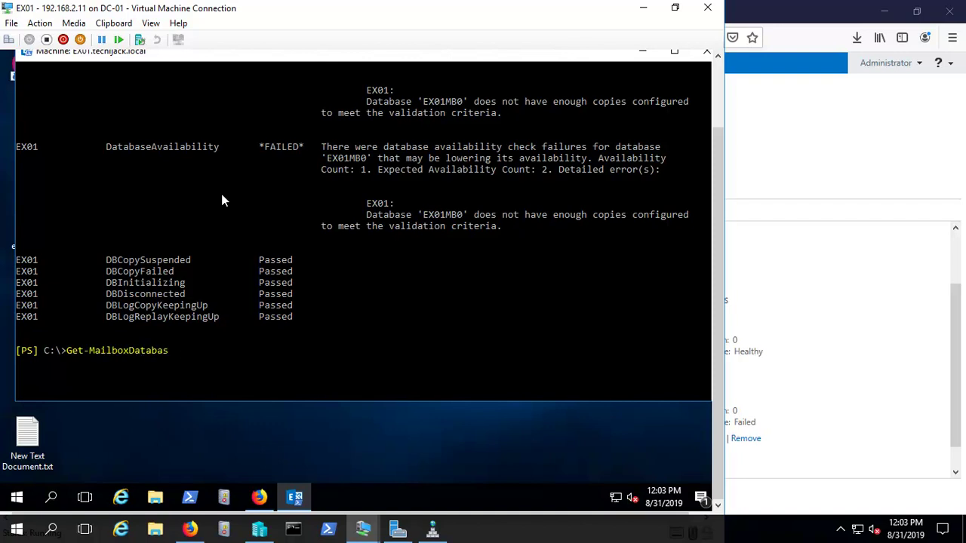
type("eCopyStatus")
key("Return")
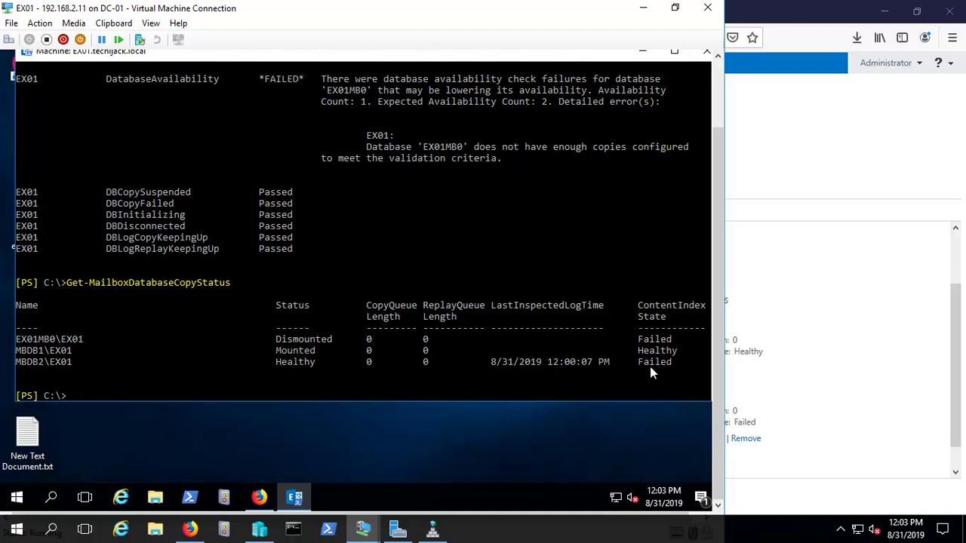
scroll(526, 322, "down", 2)
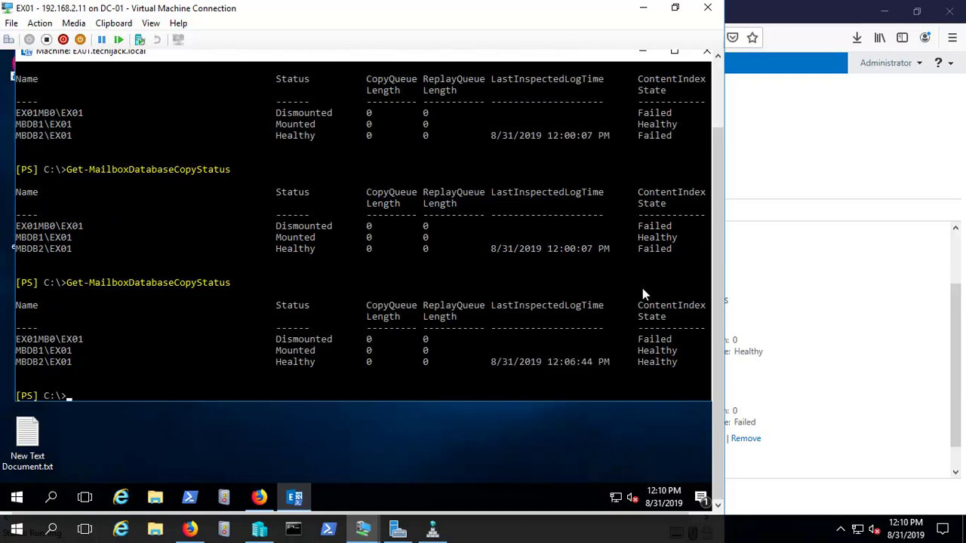
left_click_drag(639, 224, 668, 223)
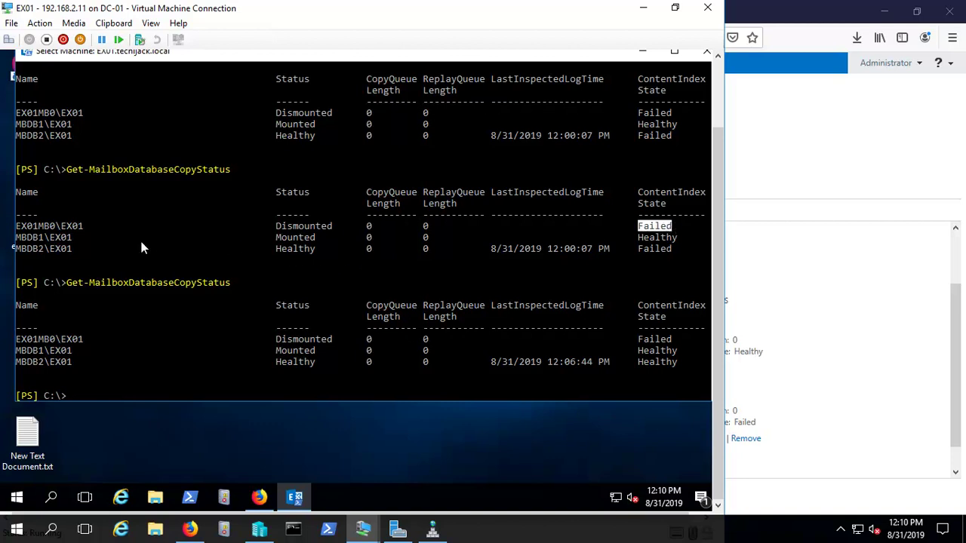
left_click_drag(277, 224, 330, 224)
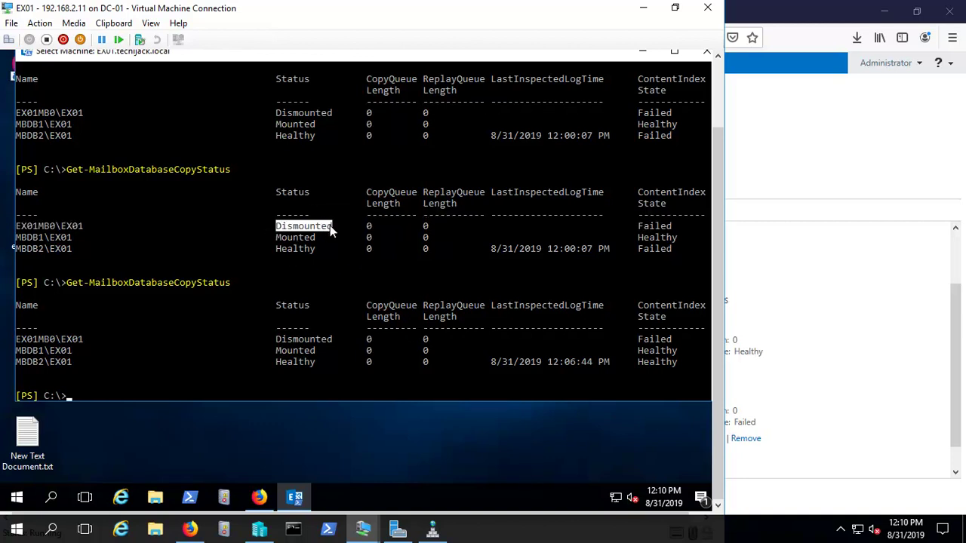
Step: Compare the last inspected log time, status and content index state of MBDB2 between the two latest Get-MailboxDatabaseCopyStatus outputs on EX01
left_click(646, 249)
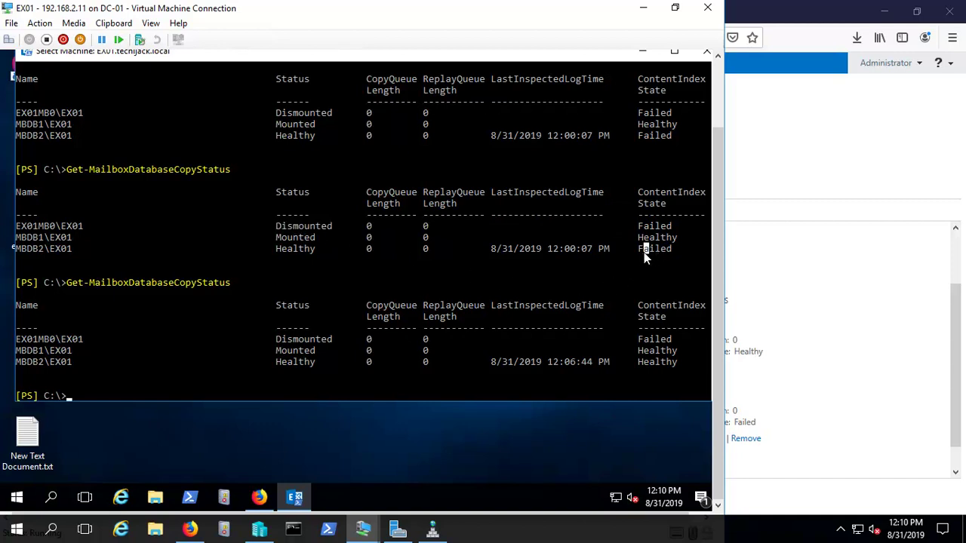
left_click_drag(640, 250, 685, 251)
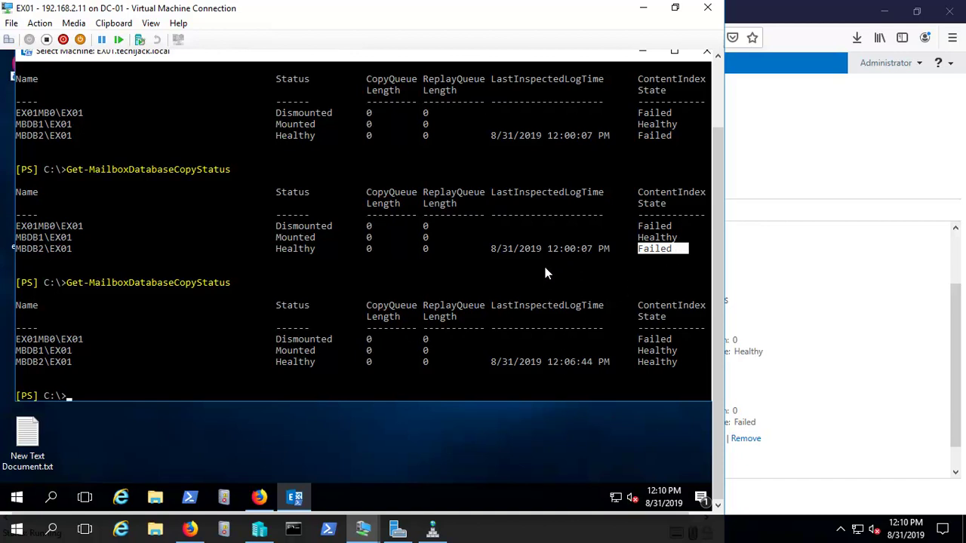
left_click_drag(551, 248, 589, 252)
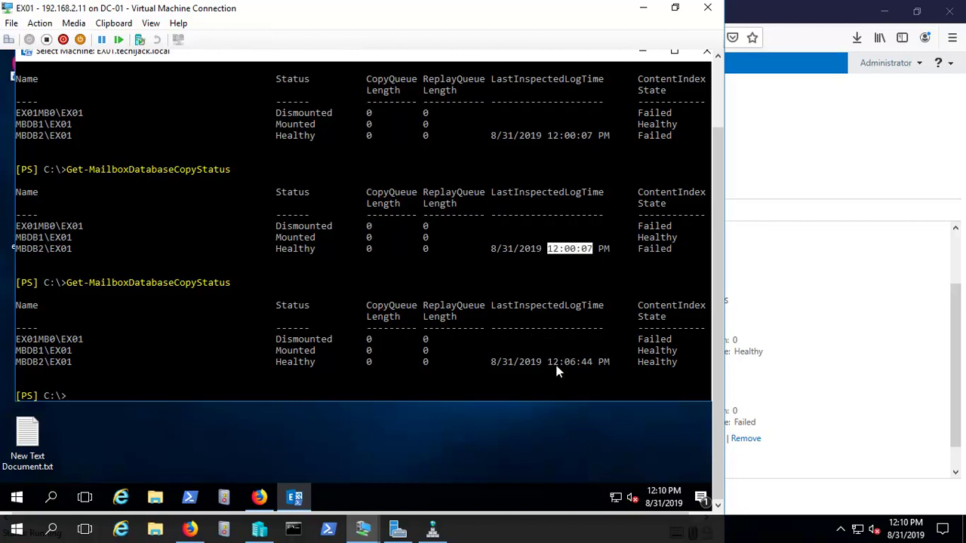
left_click_drag(547, 362, 593, 363)
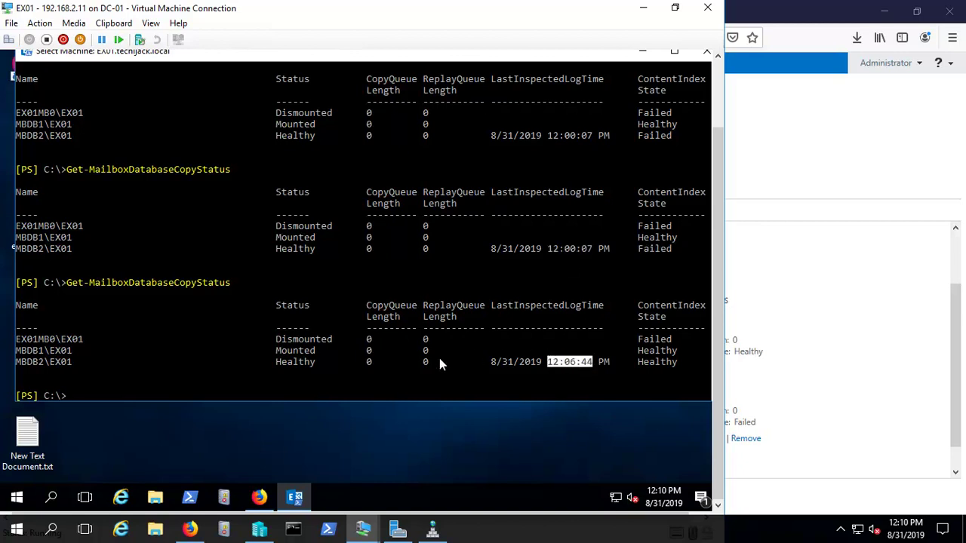
left_click(640, 364)
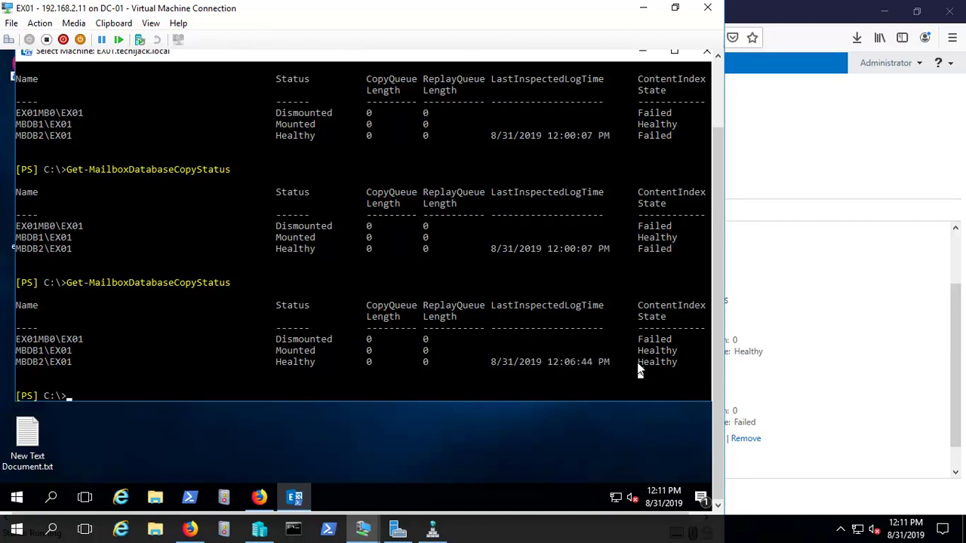
left_click_drag(639, 367, 653, 360)
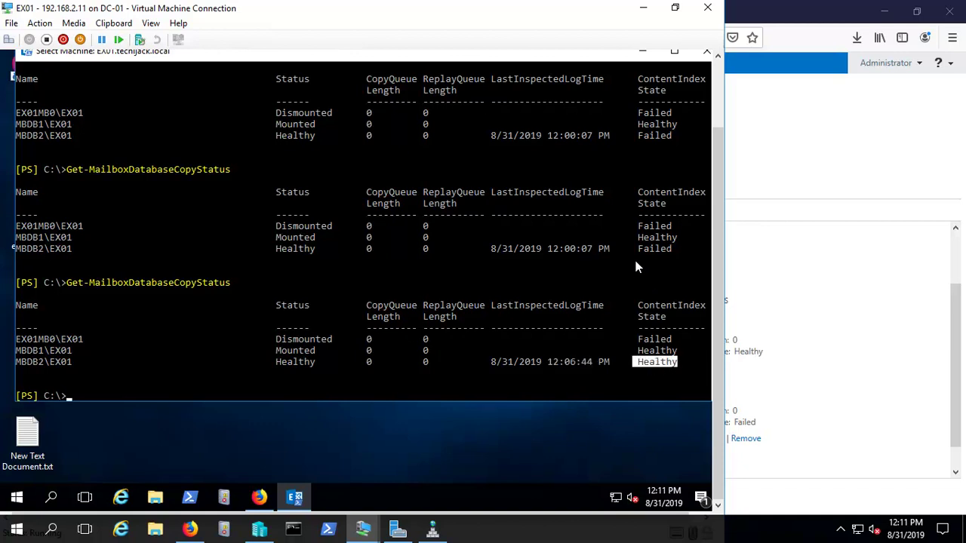
mouse_move(634, 248)
left_mouse_down()
mouse_move(656, 255)
mouse_move(626, 268)
left_mouse_up()
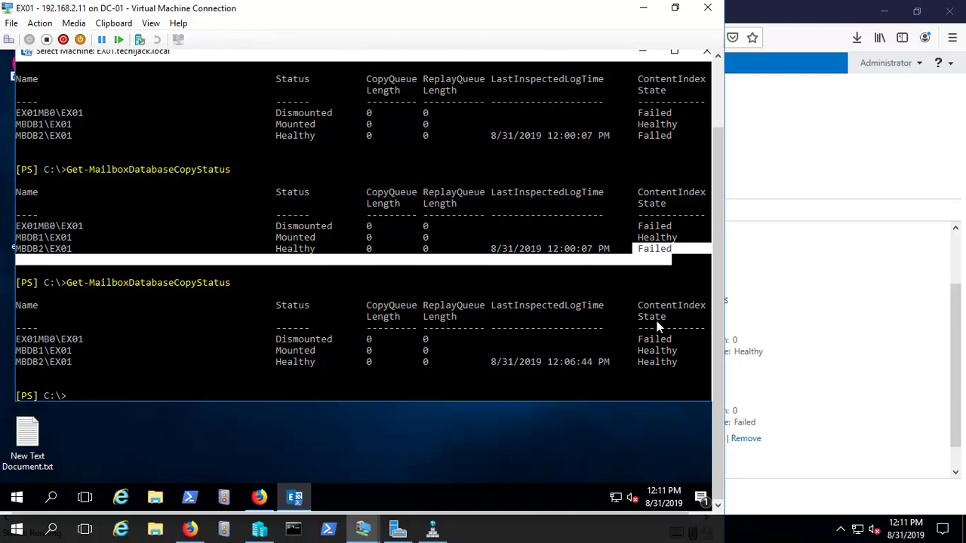
left_click_drag(643, 350, 660, 350)
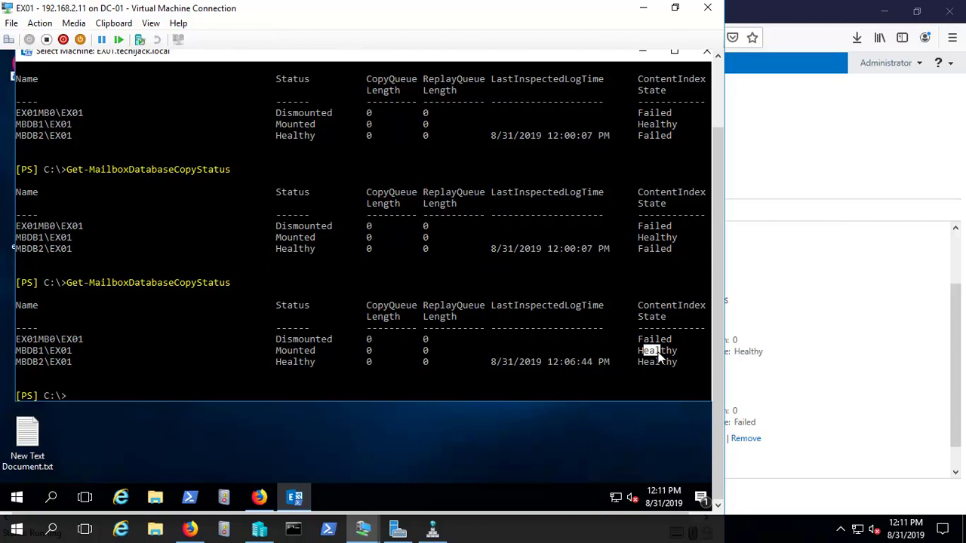
right_click(37, 370)
left_click_drag(273, 362, 312, 364)
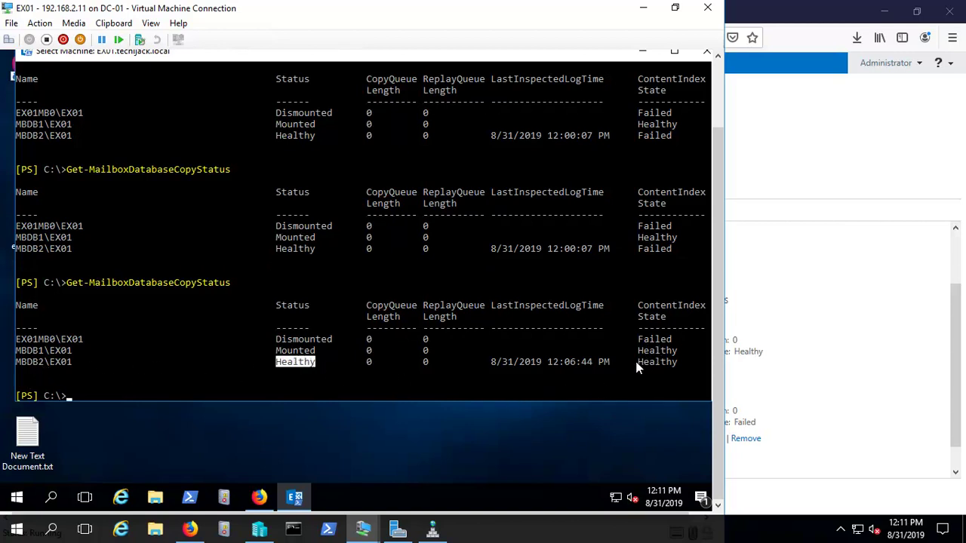
left_click_drag(636, 362, 675, 360)
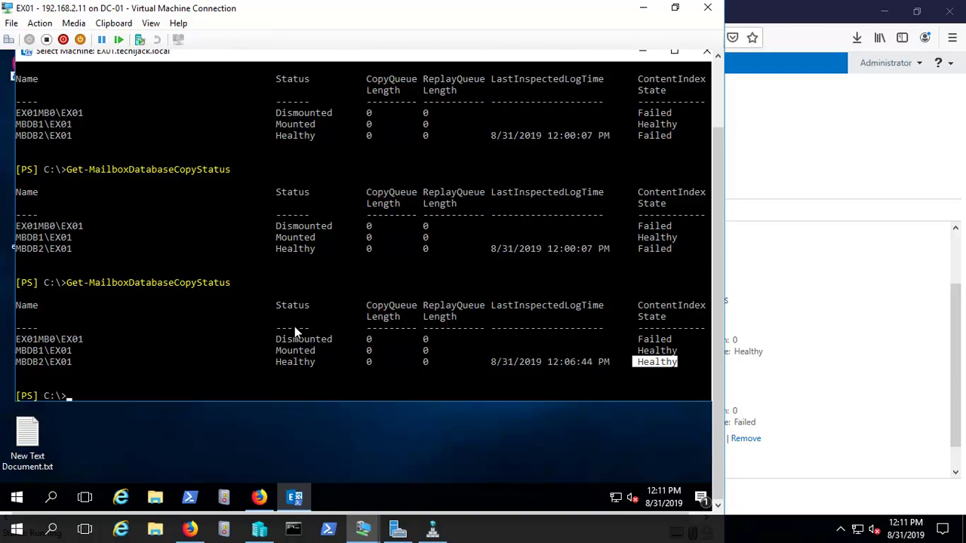
Step: Switch to the EX02 virtual machine and bring up its Administrator sign-in screen
left_click(643, 8)
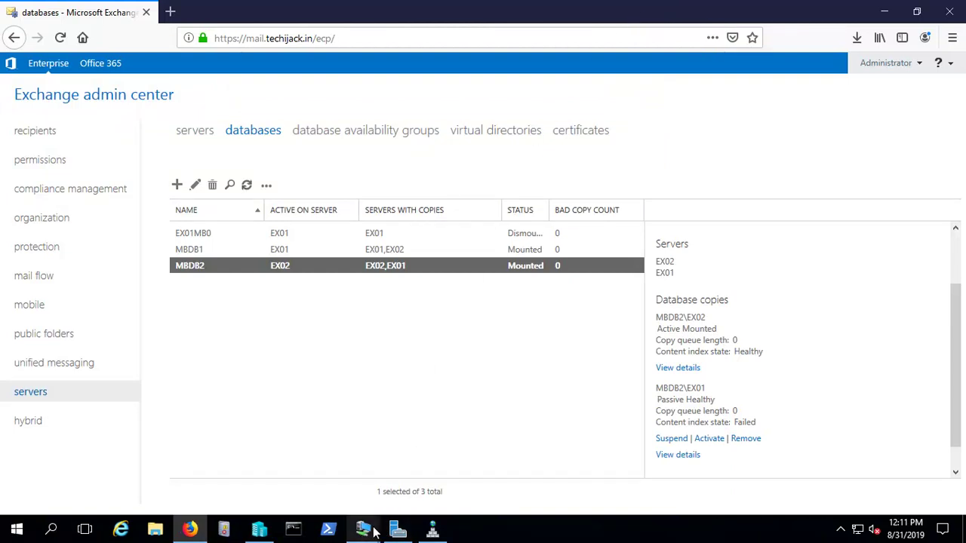
mouse_move(366, 528)
left_click(388, 471)
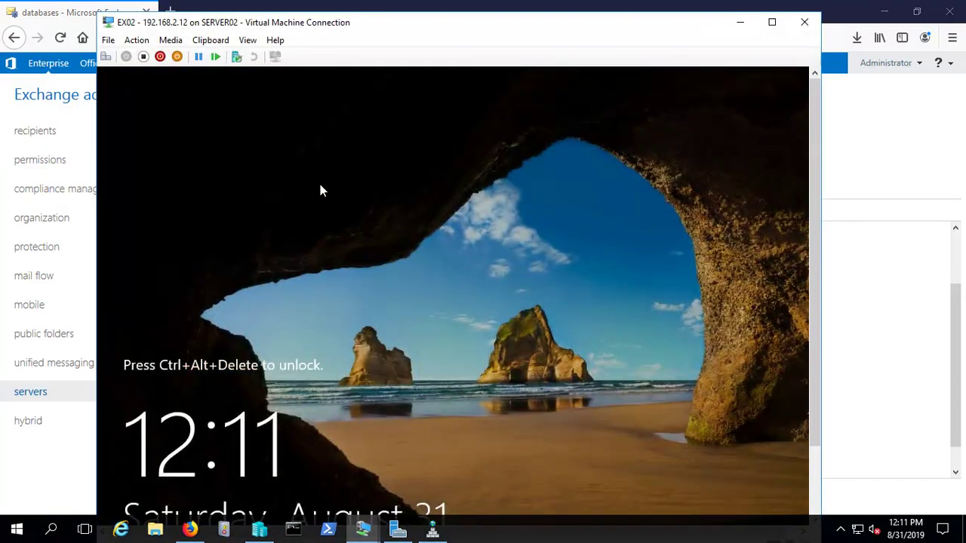
left_click(105, 58)
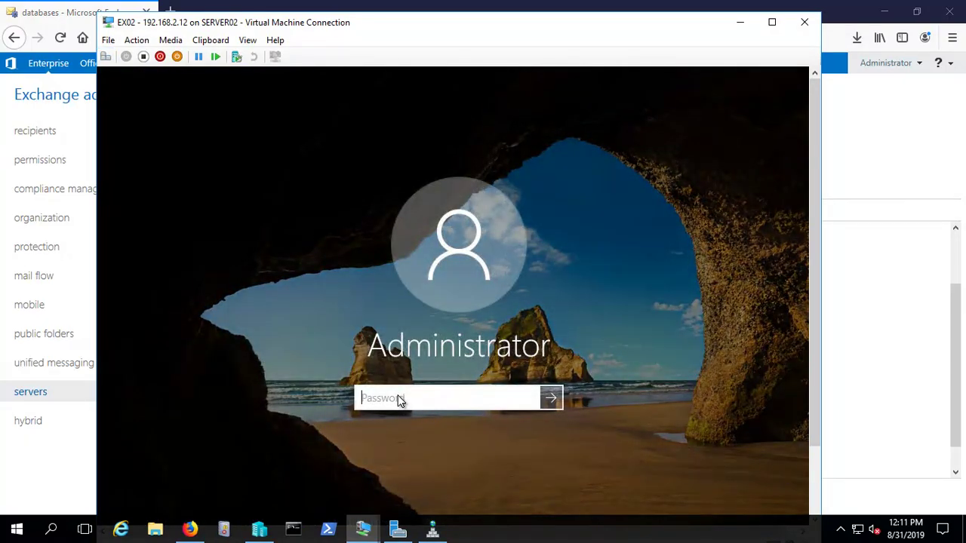
Step: Try to query the database copy status on EX02 with Get-MailboxDatabseCopyStatus in the Exchange Management Shell
type("Get")
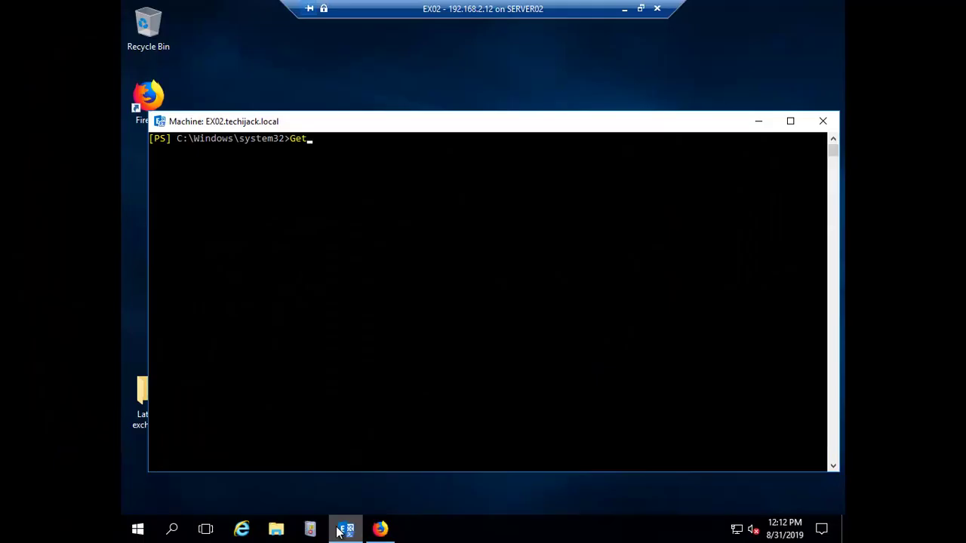
type("-Mailbox")
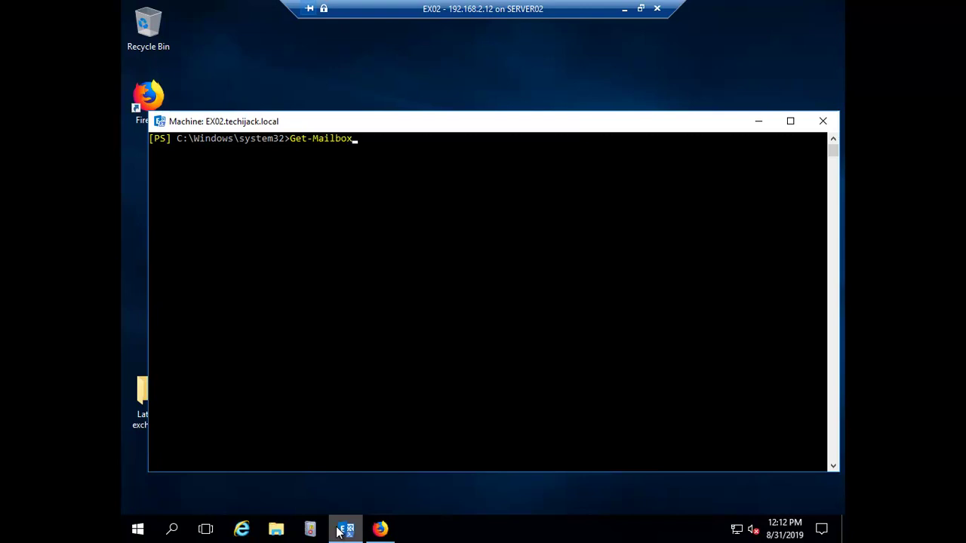
type("data")
key("BackSpace")
key("BackSpace")
key("BackSpace")
key("BackSpace")
type("DatabseCopyStatus")
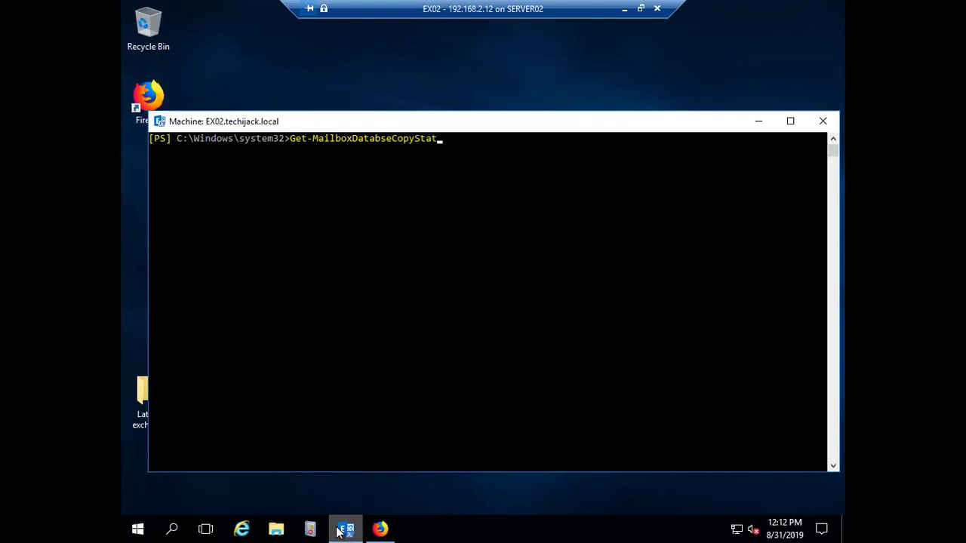
key("Return")
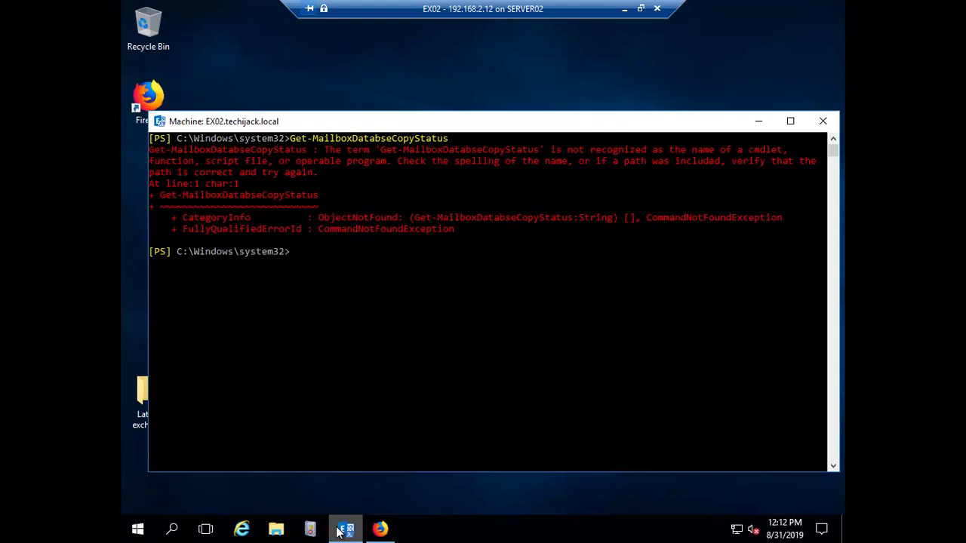
Step: Correct the misspelled cmdlet to Get-MailboxDatabaseCopyStatus and run it again on EX02
key("Up")
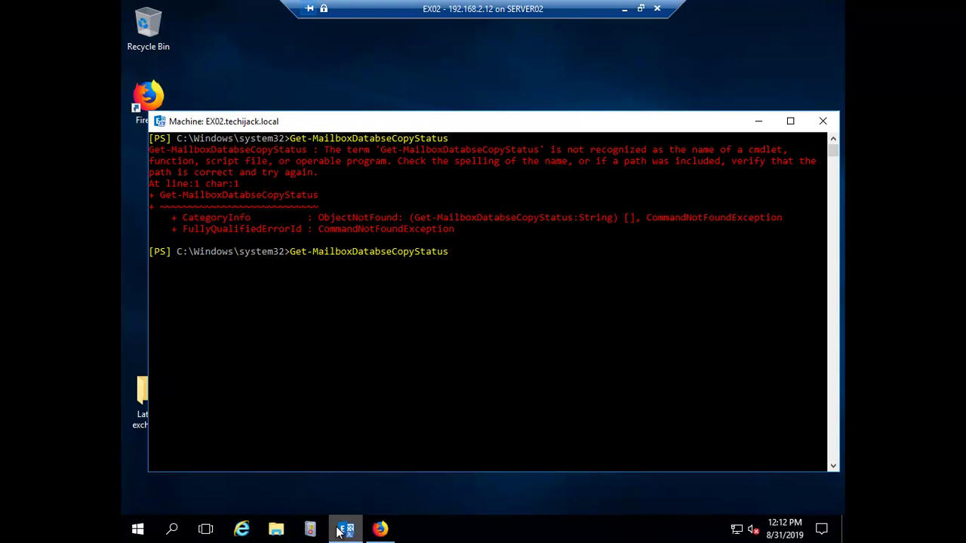
key("Left")
key("Left")
key("Left")
key("Left")
key("Left")
key("Left")
key("Left")
key("Left")
key("Left")
key("Left")
key("Left")
type("a")
key("Return")
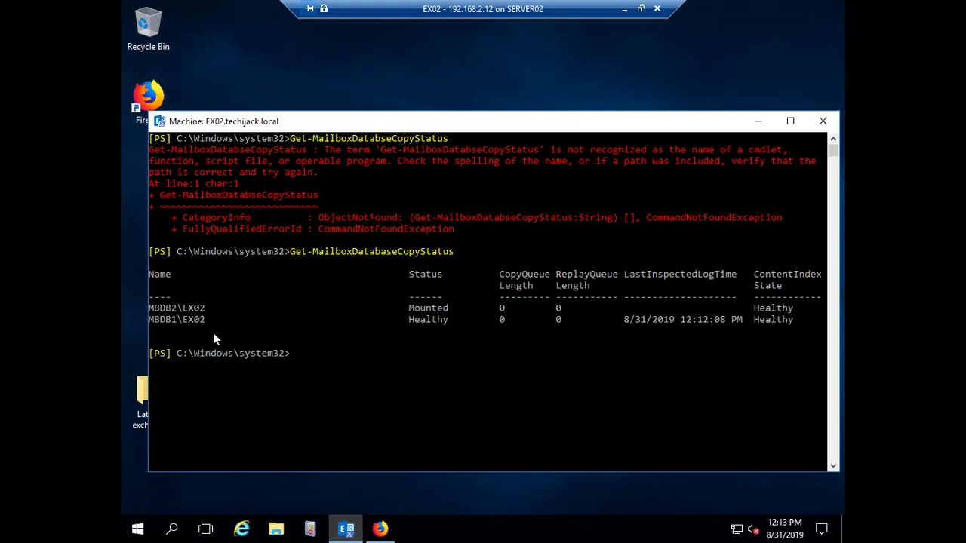
Step: Examine the status and content index state of the MBDB2 and MBDB1 copies on EX02
left_click_drag(175, 311, 204, 309)
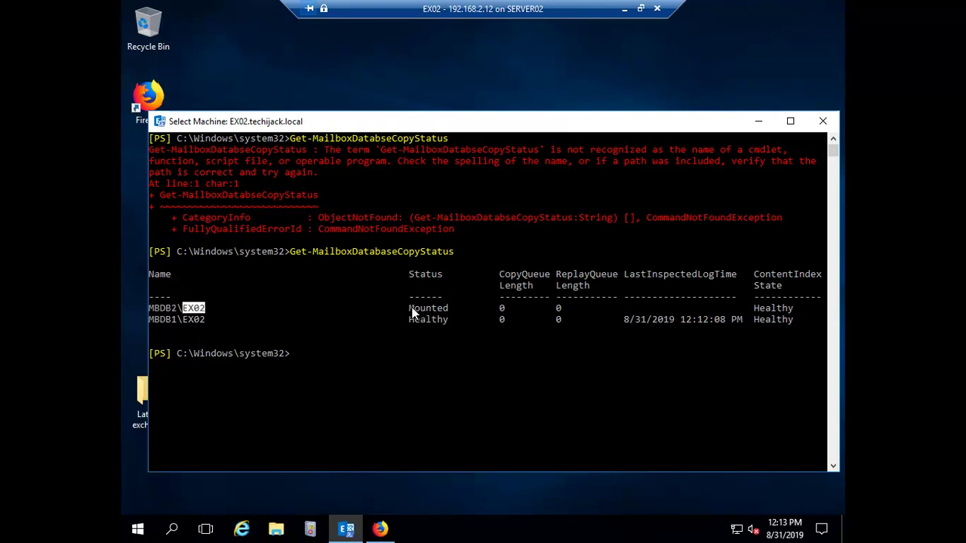
left_click_drag(409, 307, 448, 310)
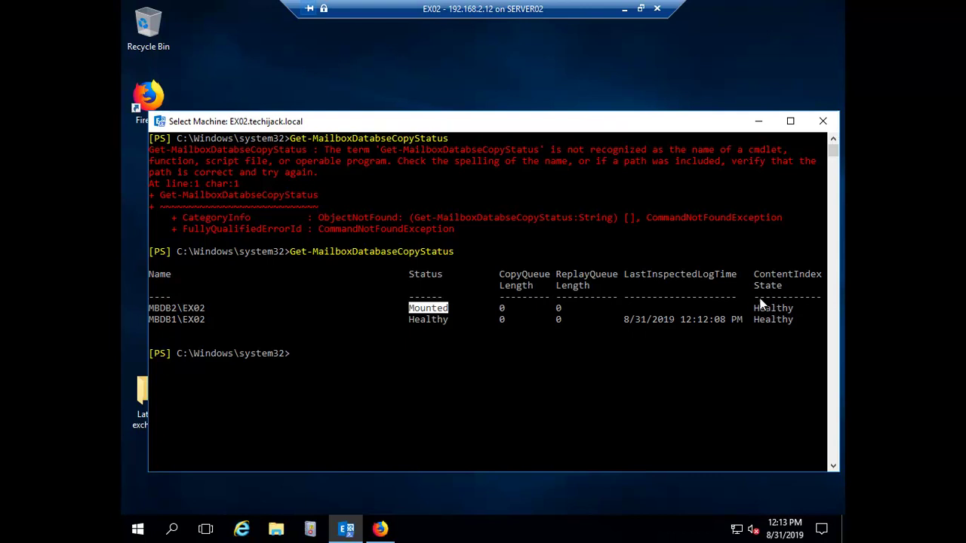
mouse_move(754, 307)
left_mouse_down()
mouse_move(781, 298)
mouse_move(789, 309)
left_mouse_up()
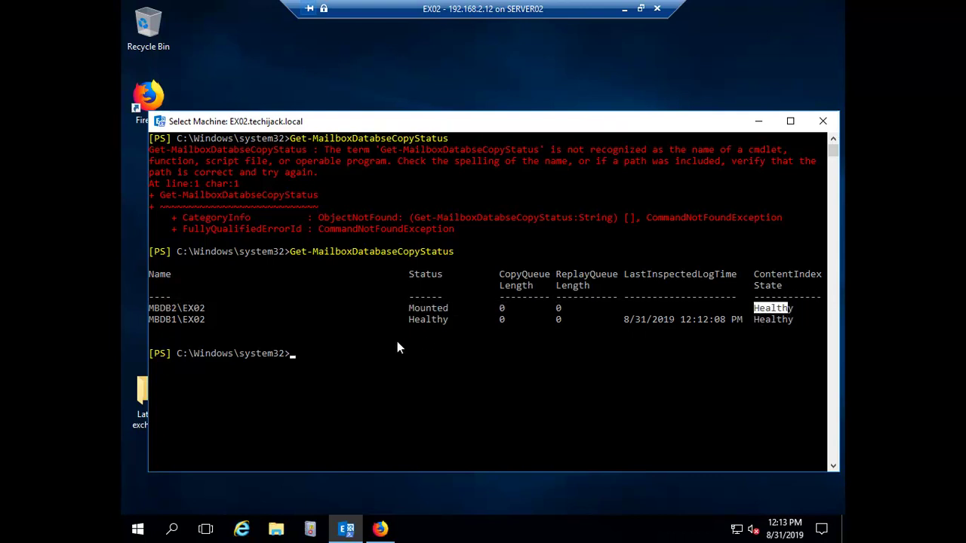
mouse_move(149, 321)
left_mouse_down()
mouse_move(187, 330)
mouse_move(210, 320)
left_mouse_up()
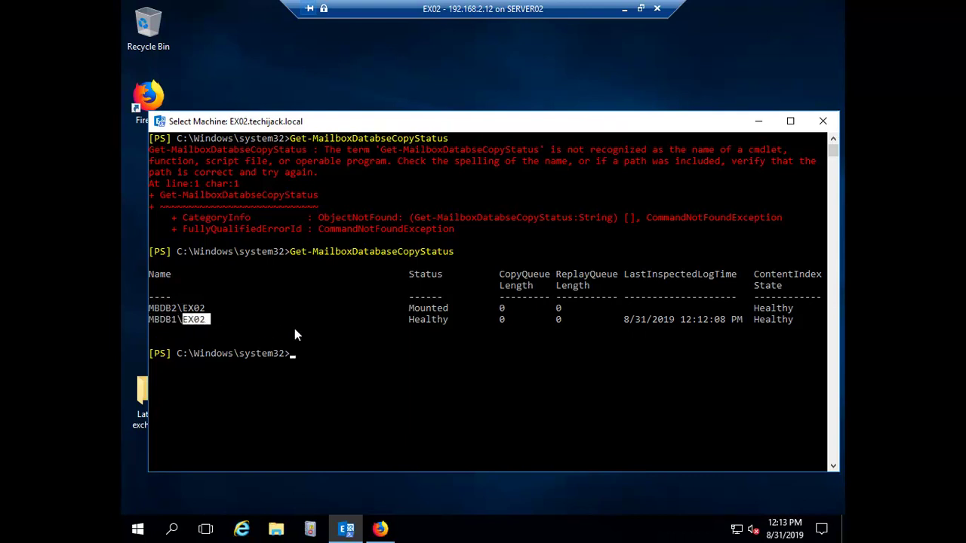
left_click_drag(409, 320, 420, 319)
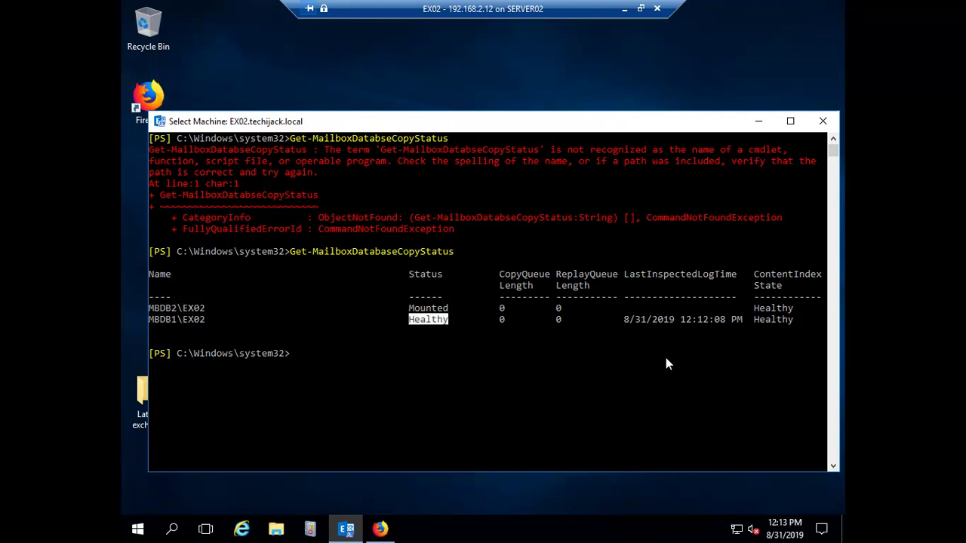
left_click_drag(756, 318, 780, 318)
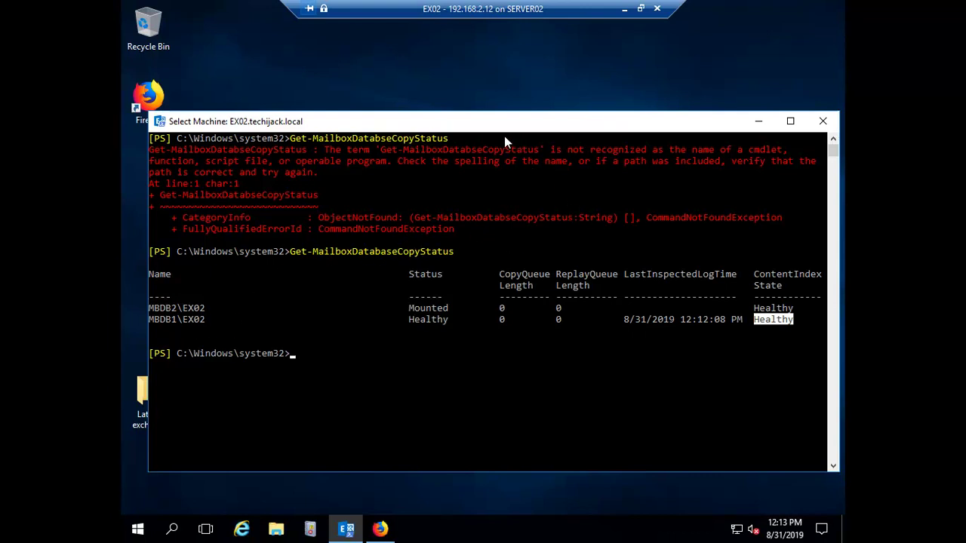
Step: Leave the EX02 session and display the virtual machines of host DC-01 in Hyper-V Manager
mouse_move(495, 6)
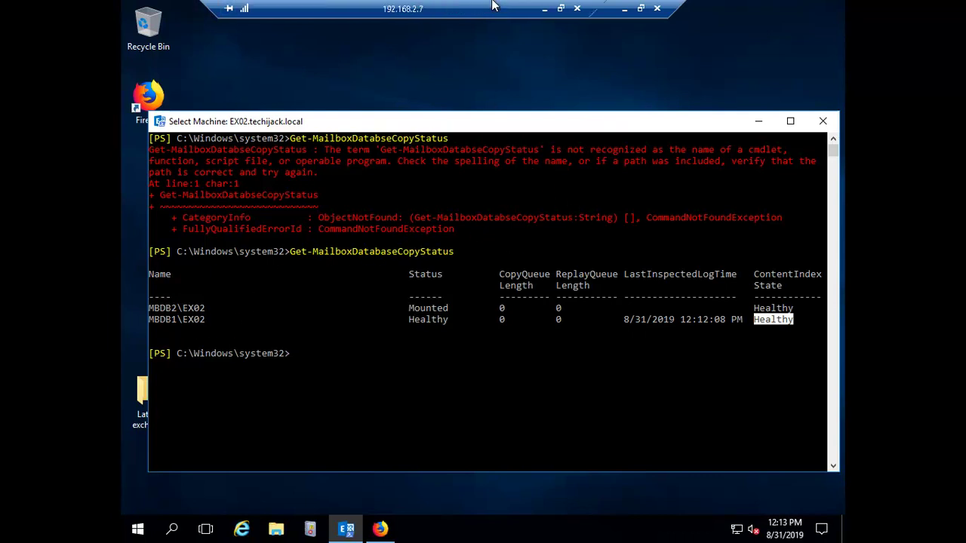
left_click(545, 14)
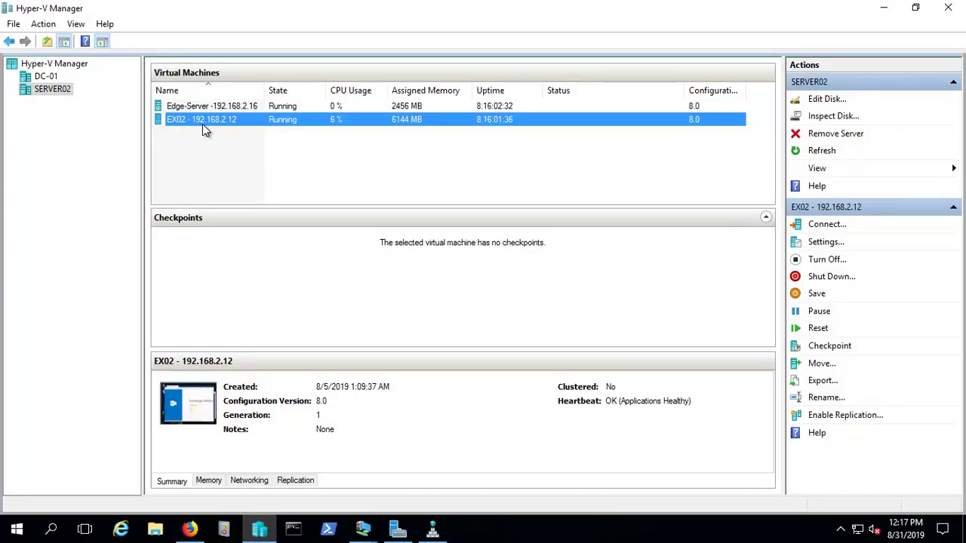
left_click(46, 76)
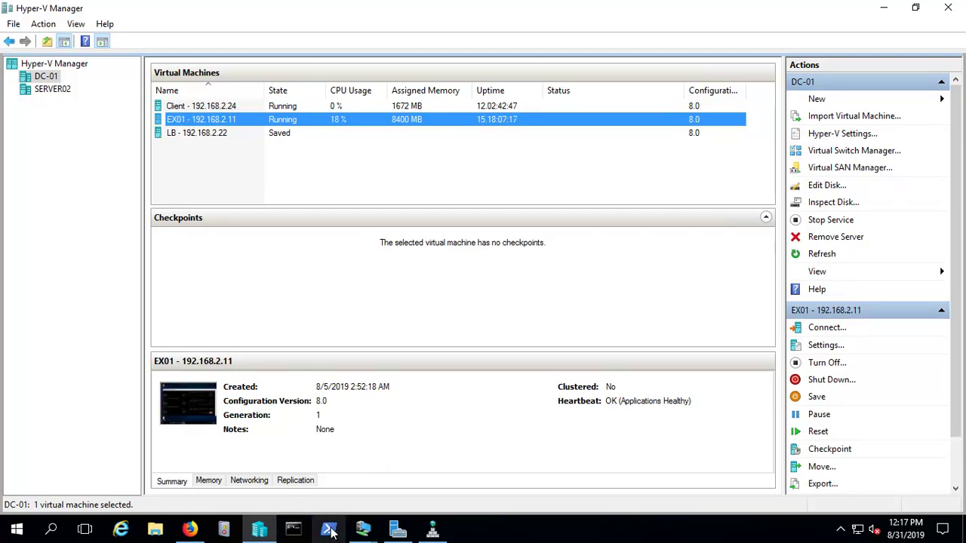
Step: Switch to Firefox, sign in to Outlook on the web with a different techijack account's user name, and save the login in the browser
left_click(190, 529)
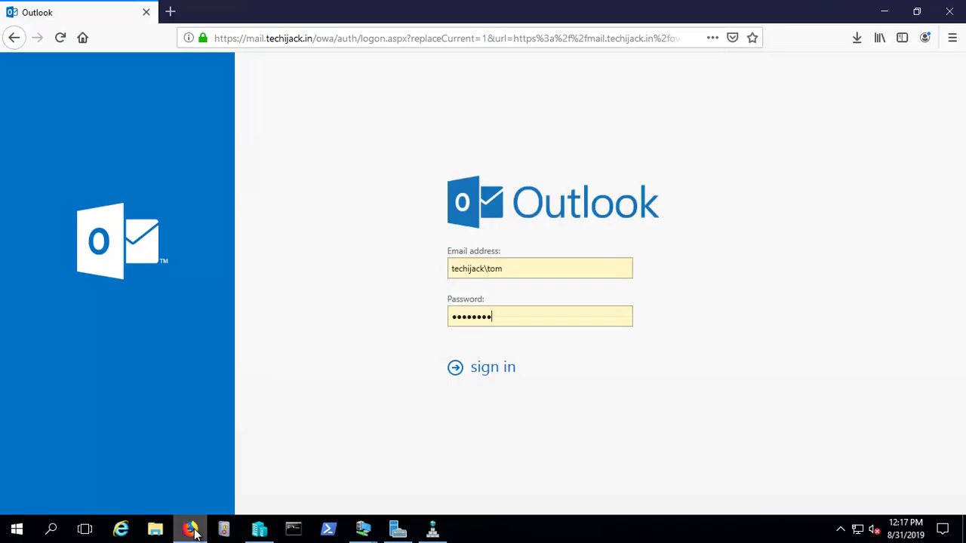
left_click(462, 381)
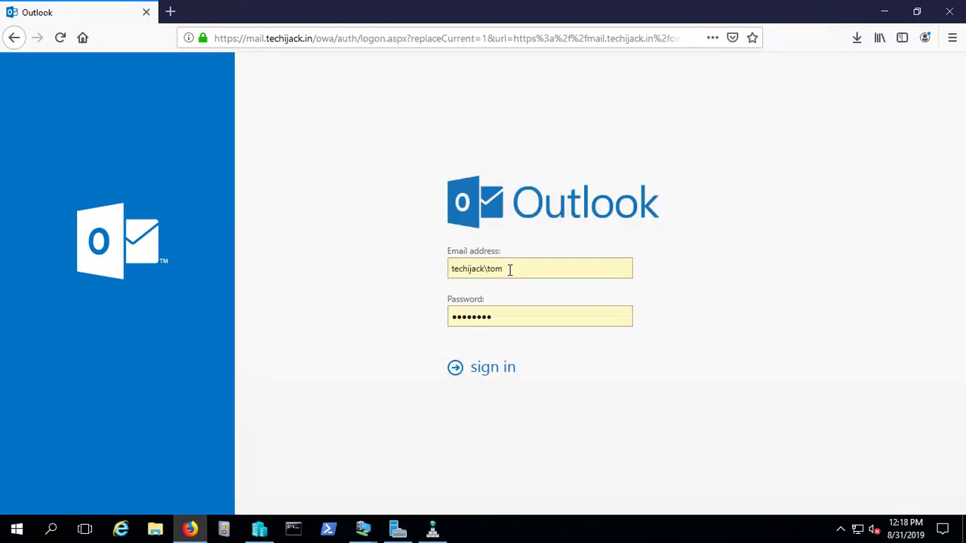
key("BackSpace")
key("BackSpace")
key("BackSpace")
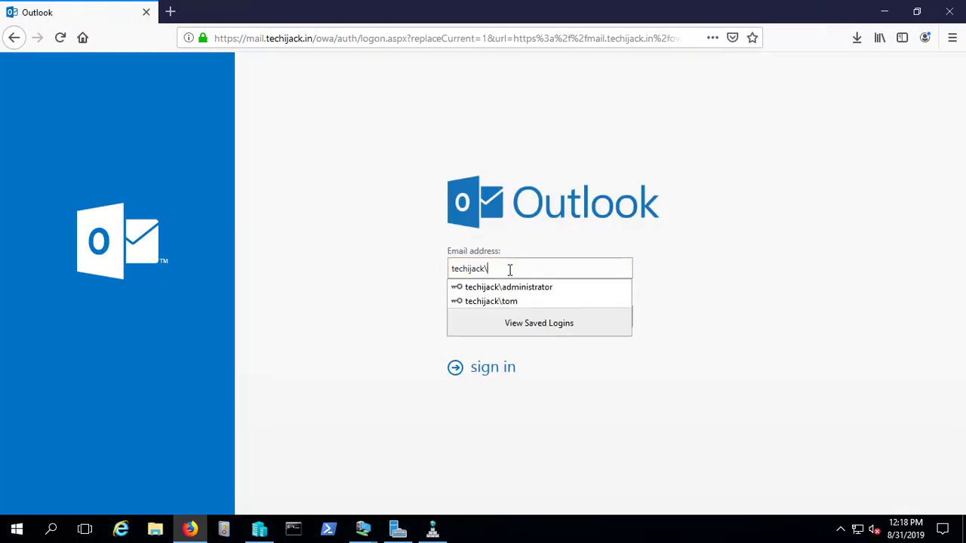
type("jack")
key("Return")
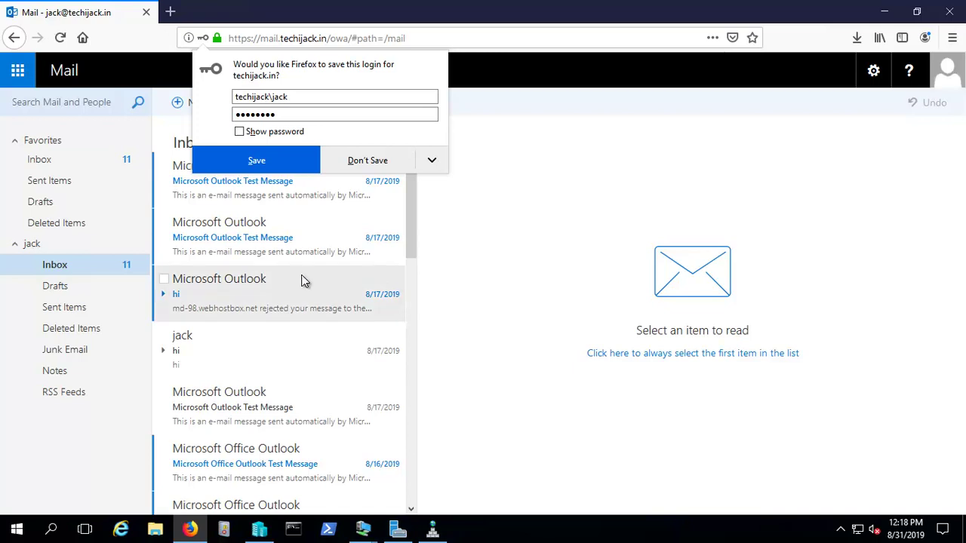
left_click(276, 166)
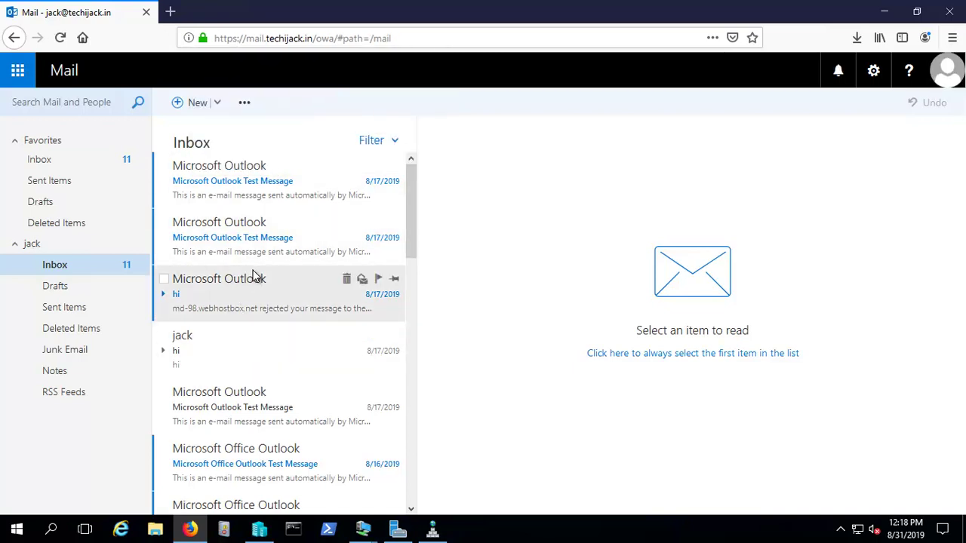
scroll(254, 276, "down", 2)
scroll(254, 276, "up", 2)
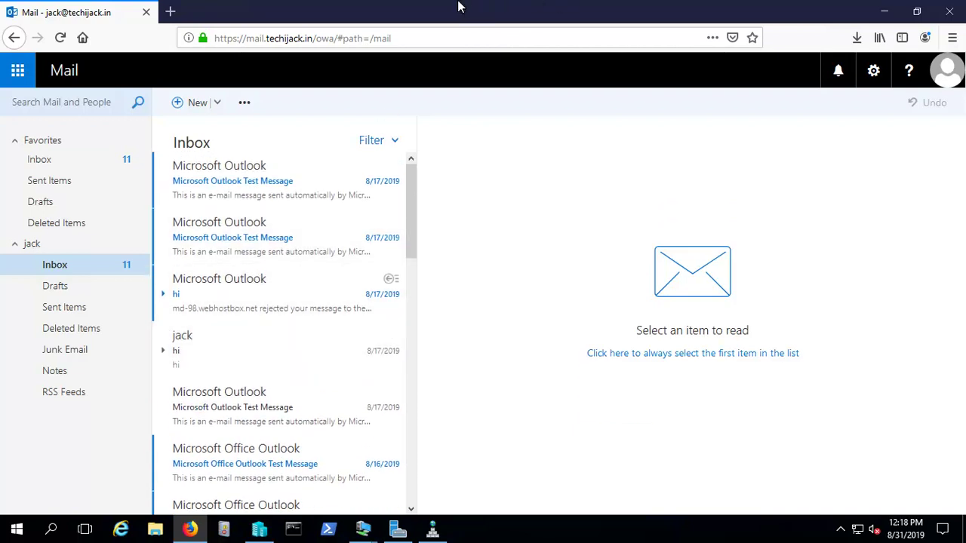
mouse_move(457, 6)
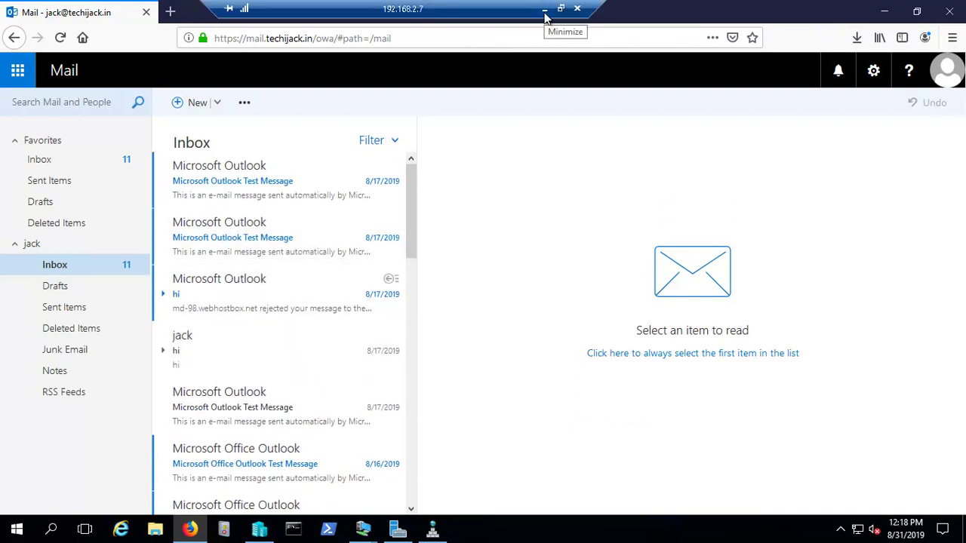
Step: Switch to Hyper-V Manager, pause the EX01 virtual machine on host DC-01, and display the SERVER02 host
scroll(289, 275, "down", 4)
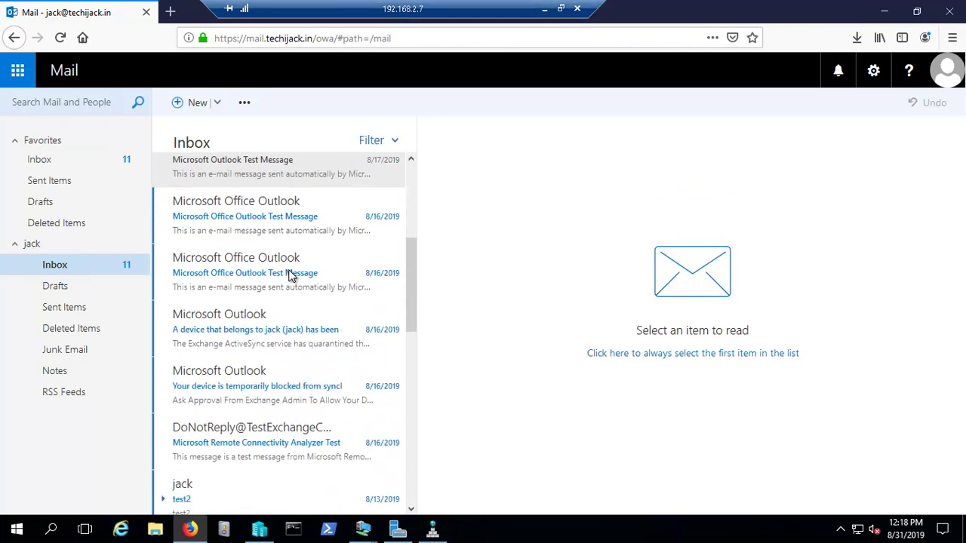
scroll(291, 275, "up", 3)
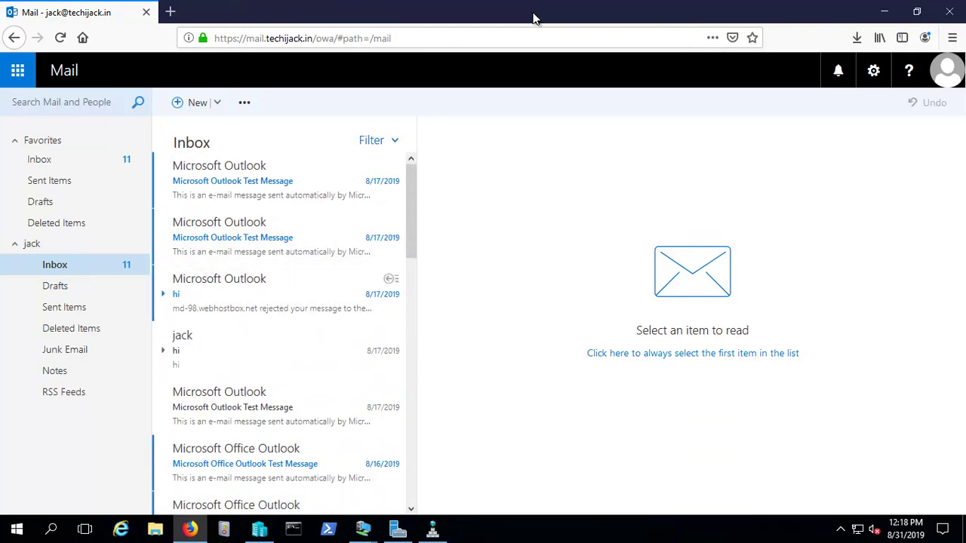
left_click(543, 8)
right_click(191, 120)
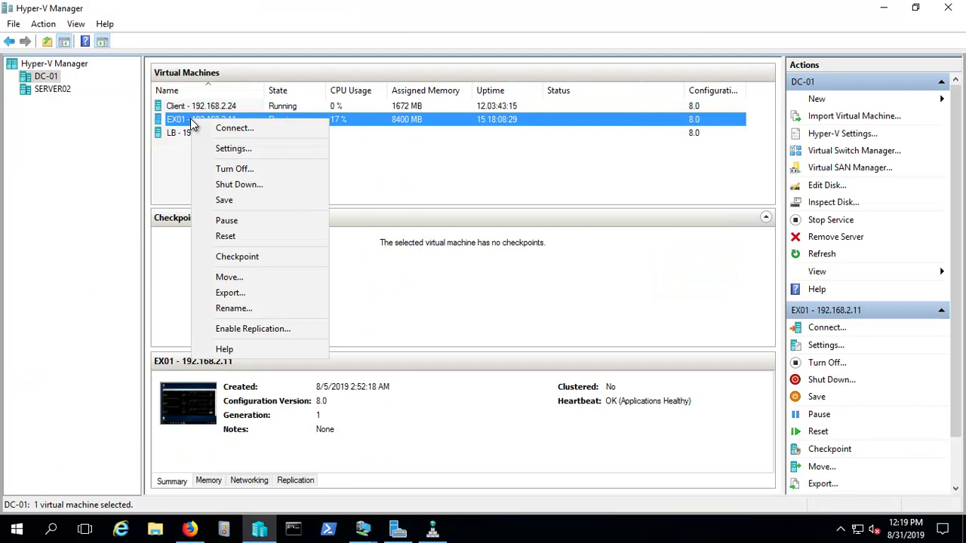
left_click(224, 221)
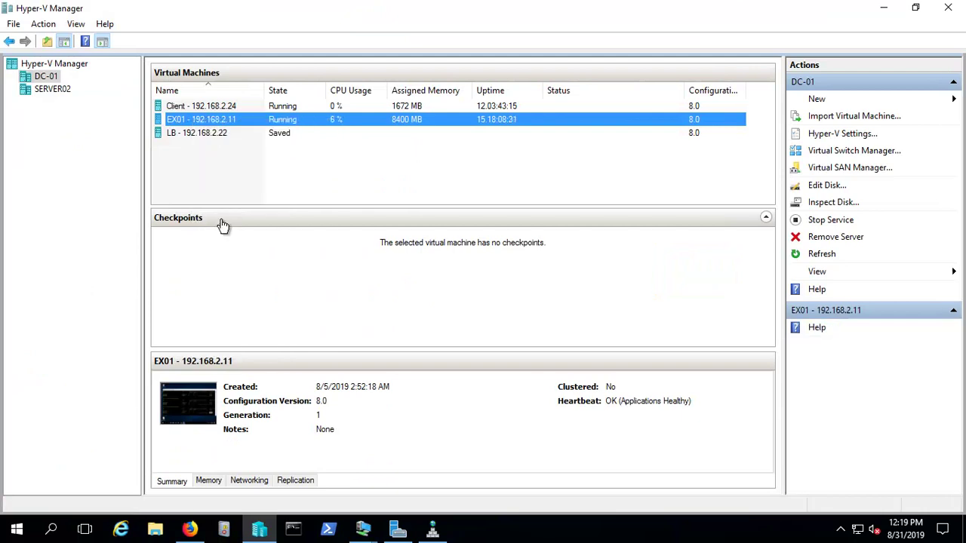
left_click(46, 90)
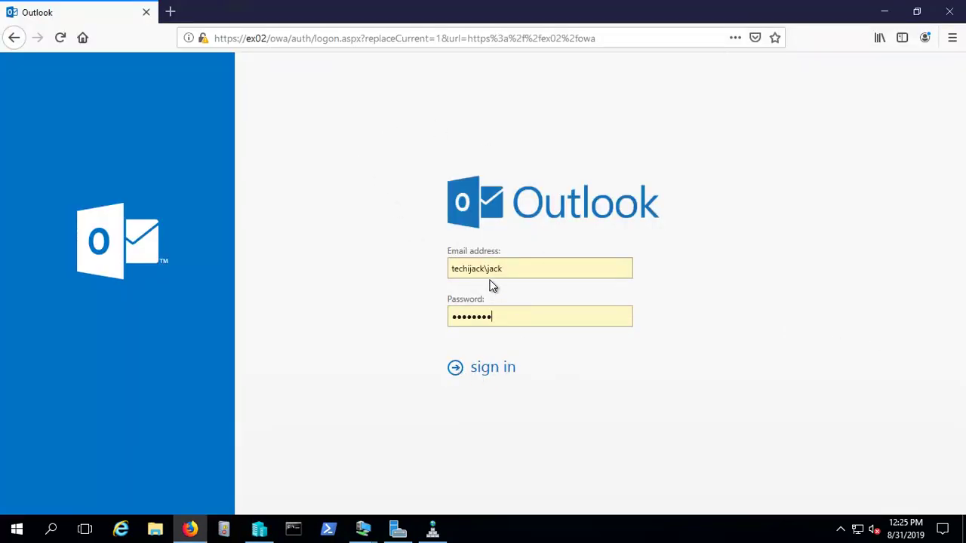
Step: Sign in to Outlook on the web through ex02 in Firefox and check EX01's state in Hyper-V Manager
left_click(454, 369)
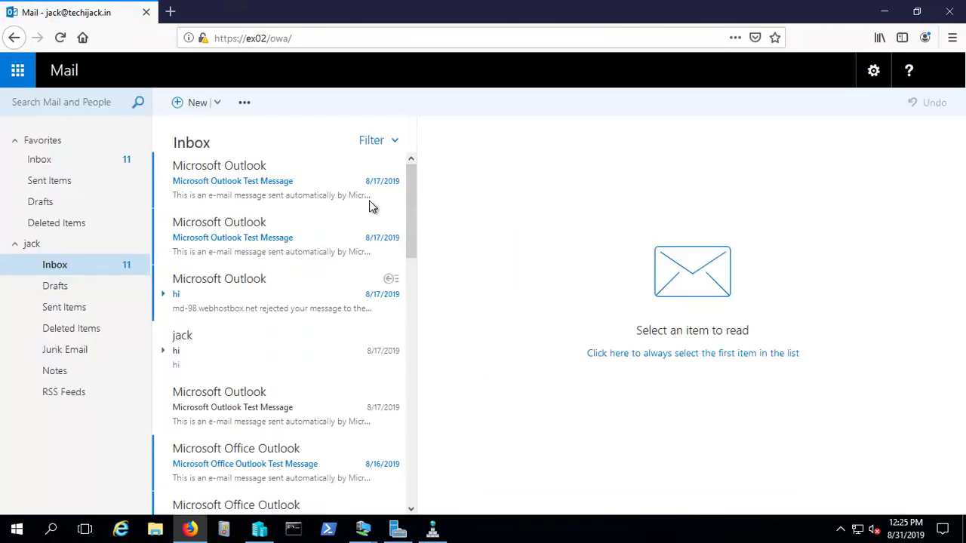
double_click(249, 37)
left_click_drag(270, 38, 335, 38)
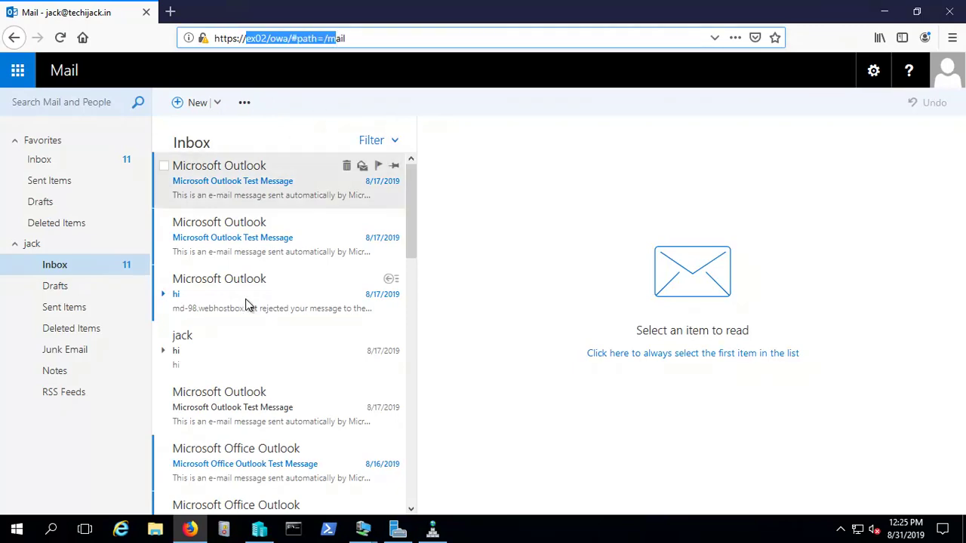
scroll(254, 315, "down", 5)
scroll(254, 317, "up", 5)
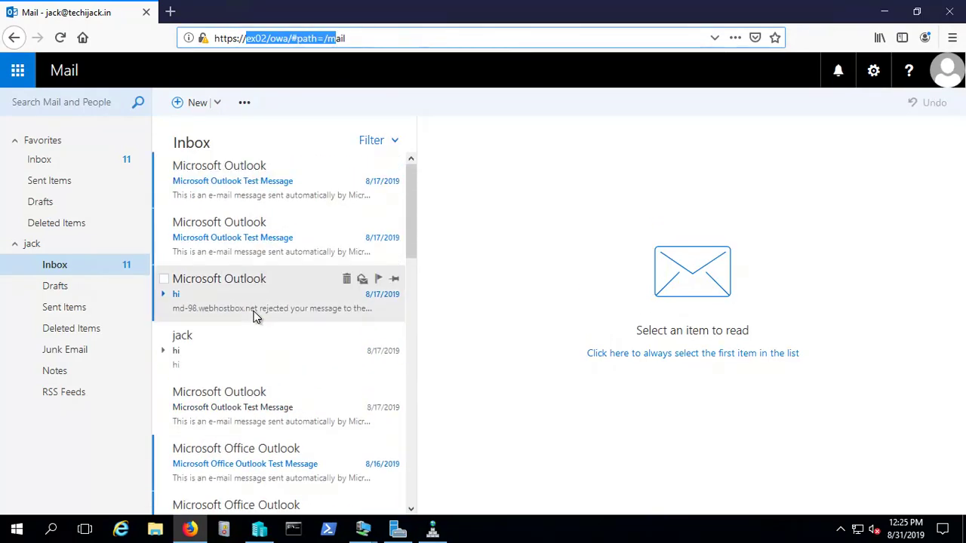
left_click(259, 530)
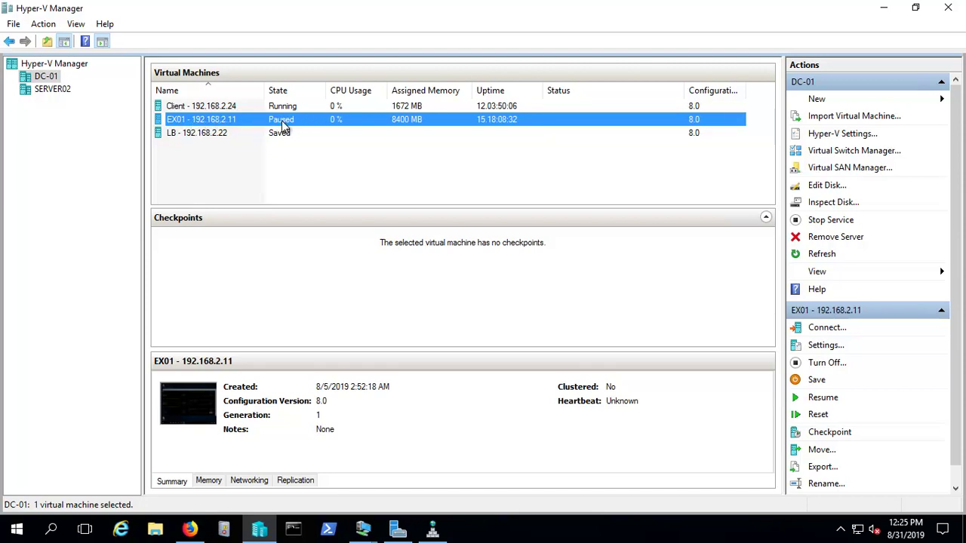
left_click(261, 532)
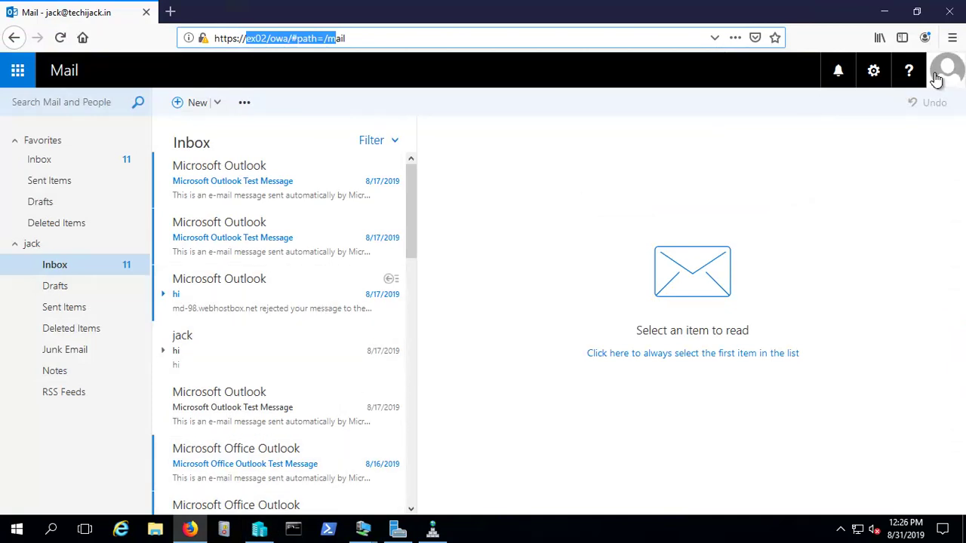
Step: Sign out of the ex02 mailbox and sign in with the other techijack account's user name, without saving the login
left_click(935, 79)
left_click(865, 217)
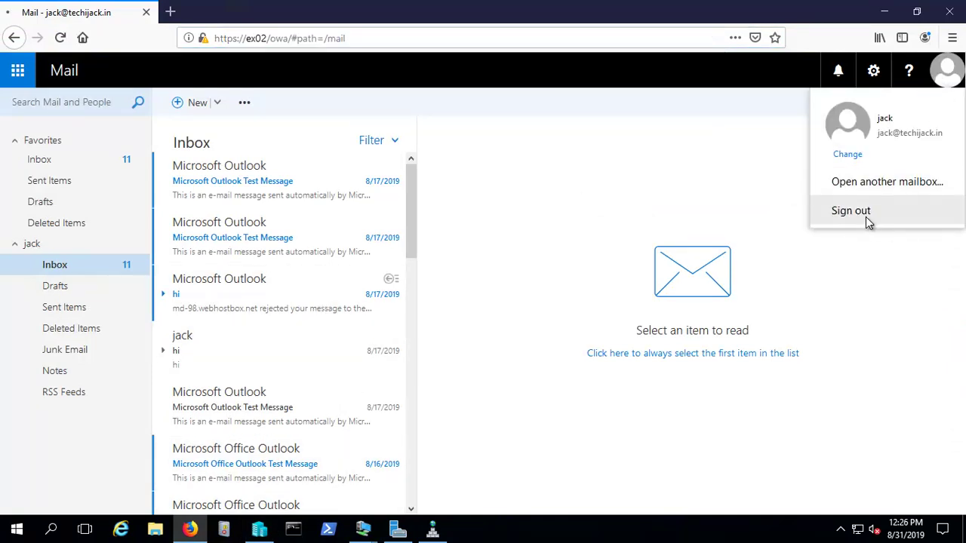
left_click(544, 268)
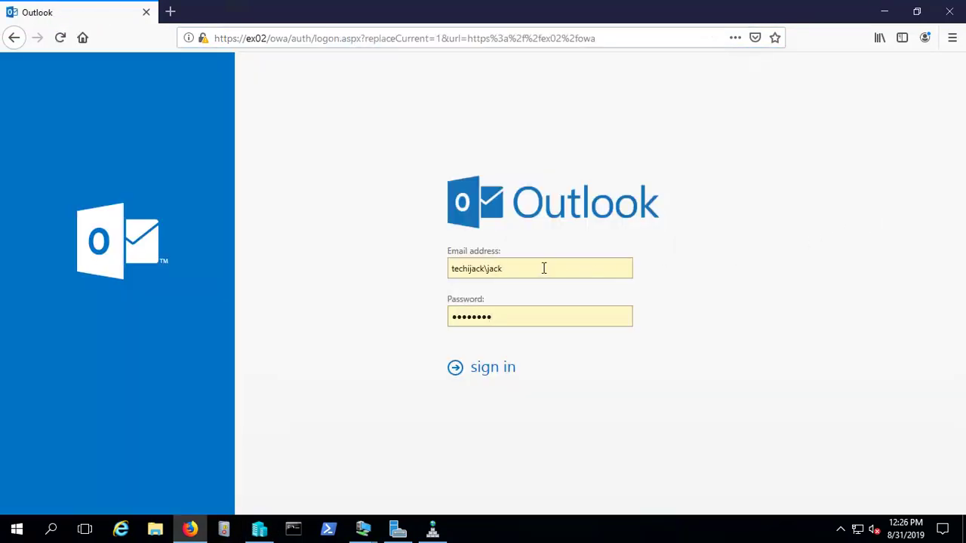
key("BackSpace")
key("BackSpace")
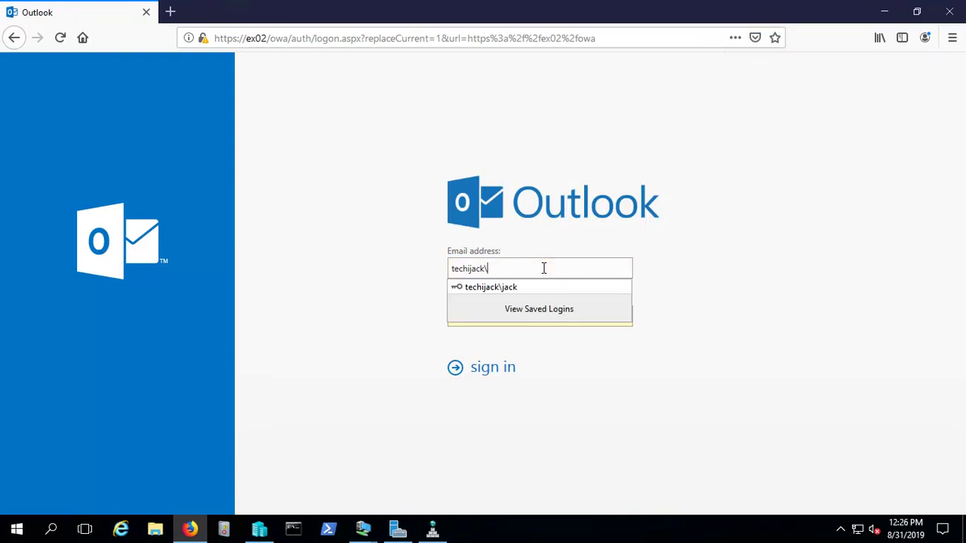
type("tom")
key("Return")
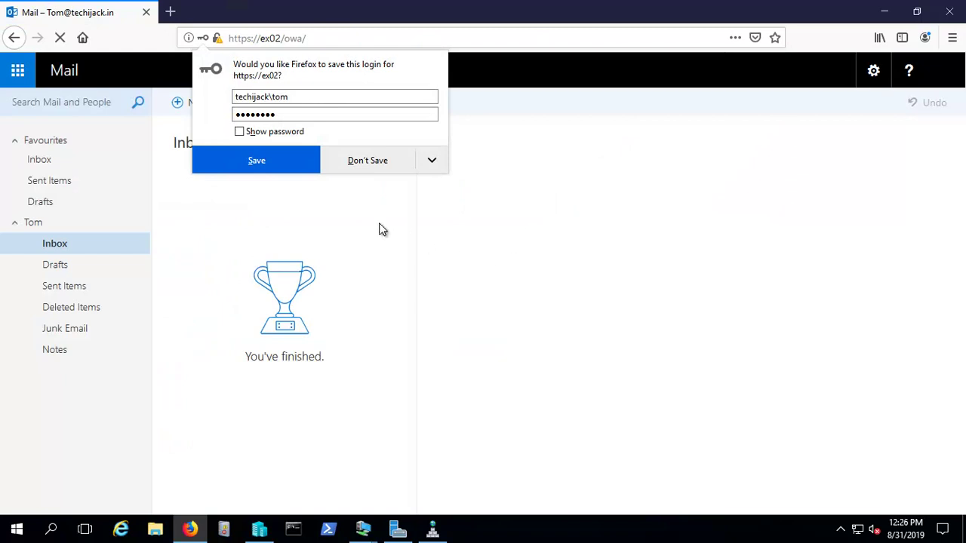
left_click(390, 167)
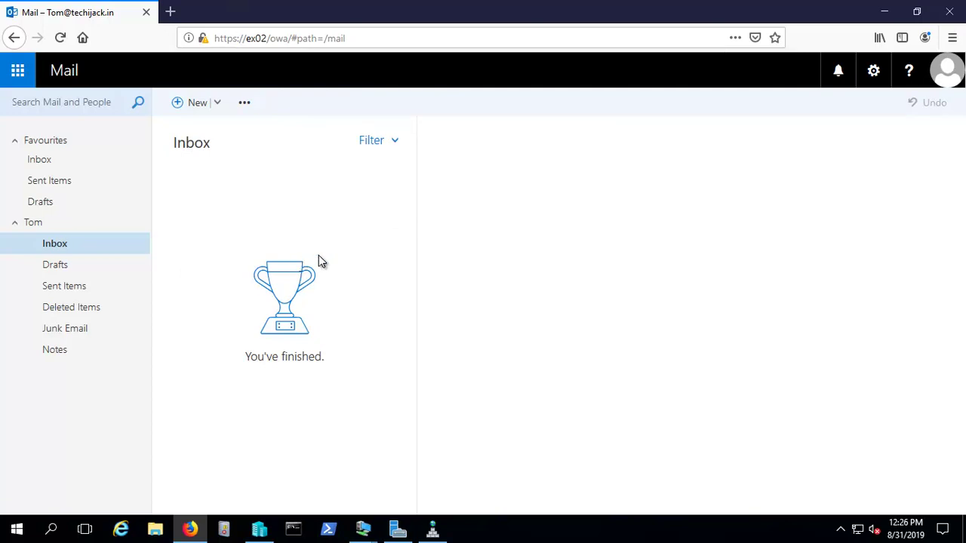
Step: Send the first mailbox user a new message with subject "hi" and body "hi", and check it in Sent Items
left_click(188, 102)
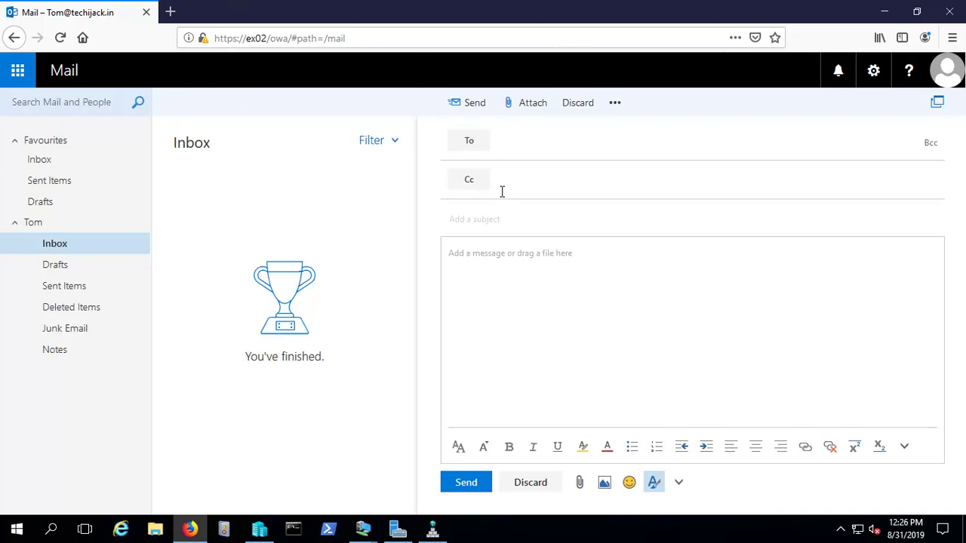
type("jack")
key("Tab")
key("Tab")
type("hi")
key("Tab")
type("hi")
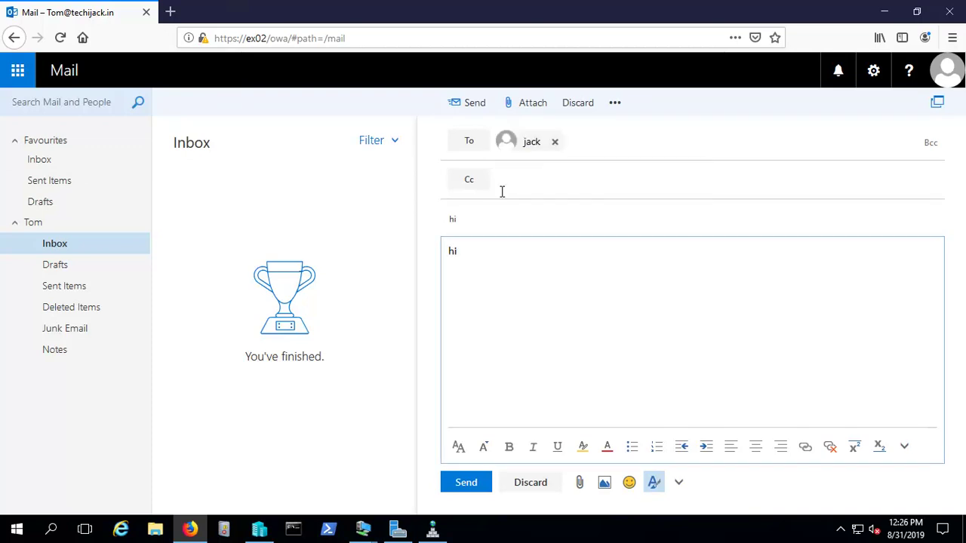
left_click(463, 489)
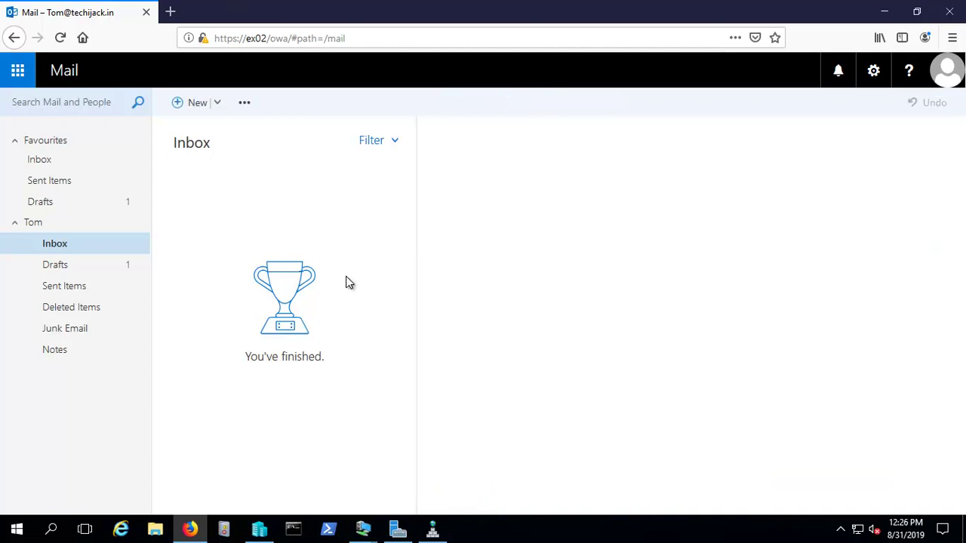
left_click(60, 289)
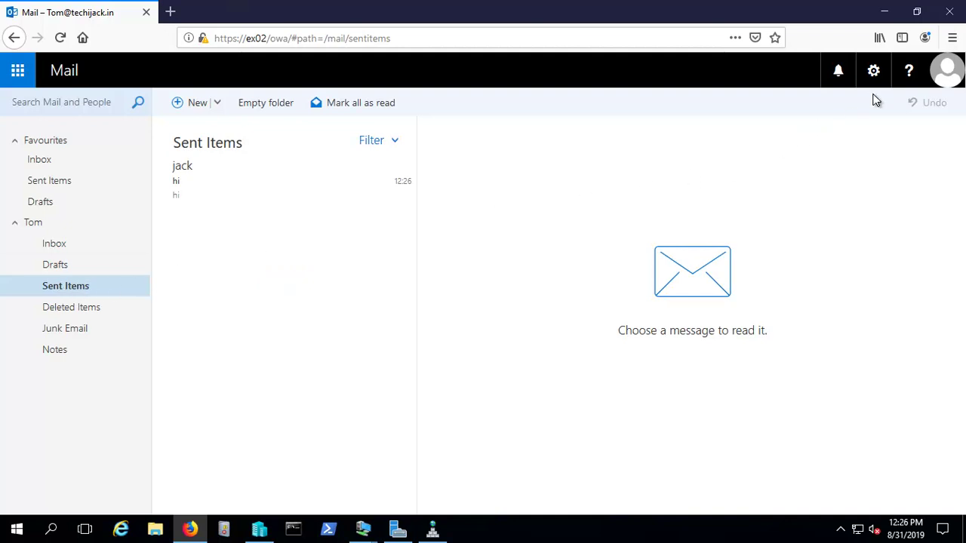
Step: Sign back in to the first account using its saved login and open the newly received "hi" message
left_click(946, 71)
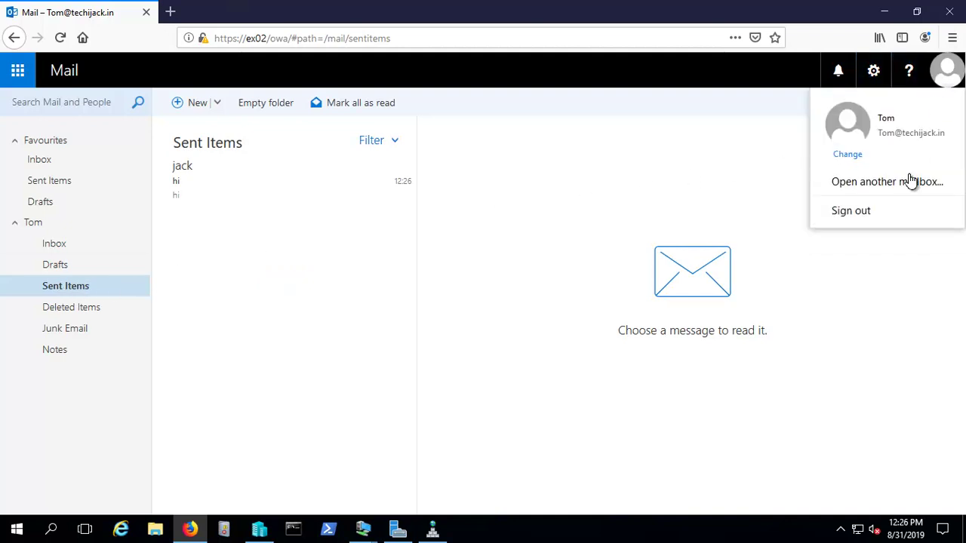
left_click(851, 215)
left_click(527, 272)
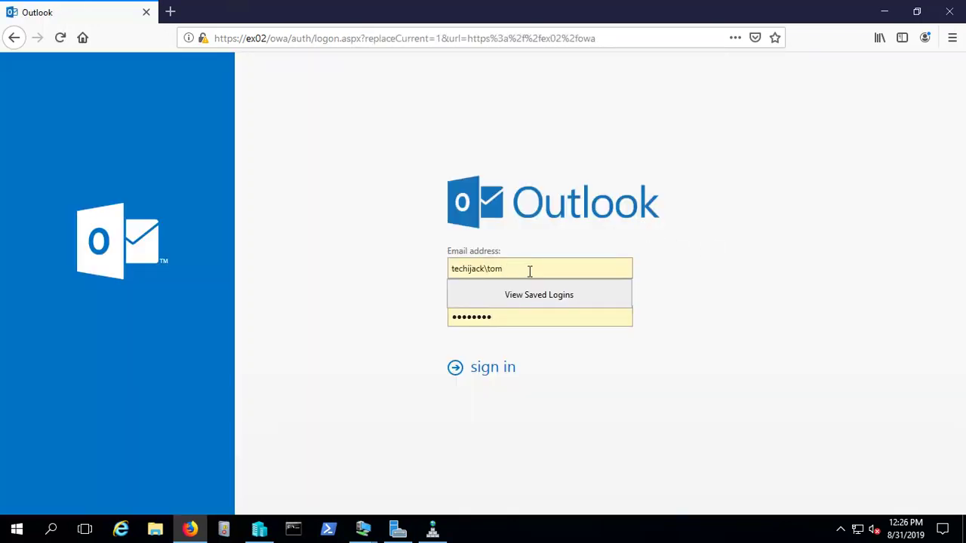
key("BackSpace")
key("BackSpace")
key("BackSpace")
key("Down")
key("Return")
key("Return")
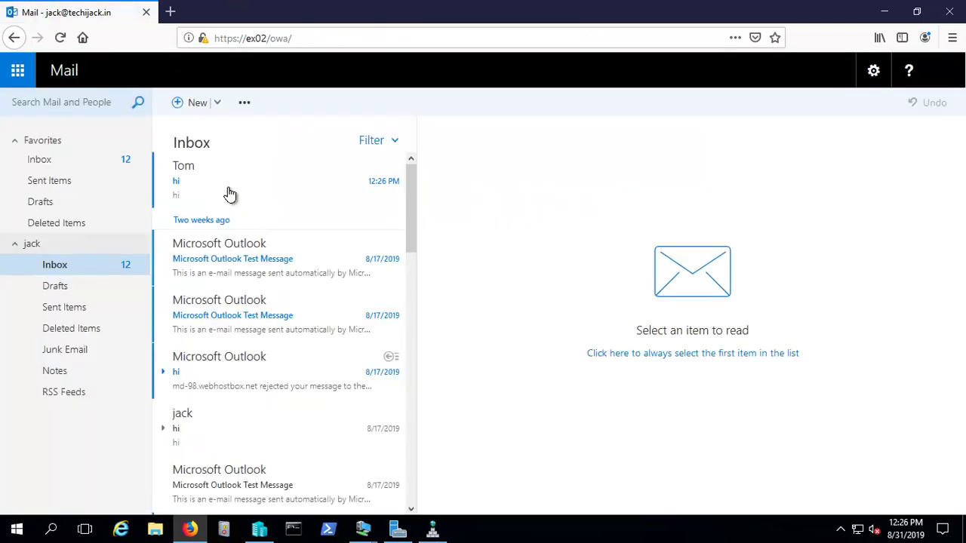
left_click(217, 188)
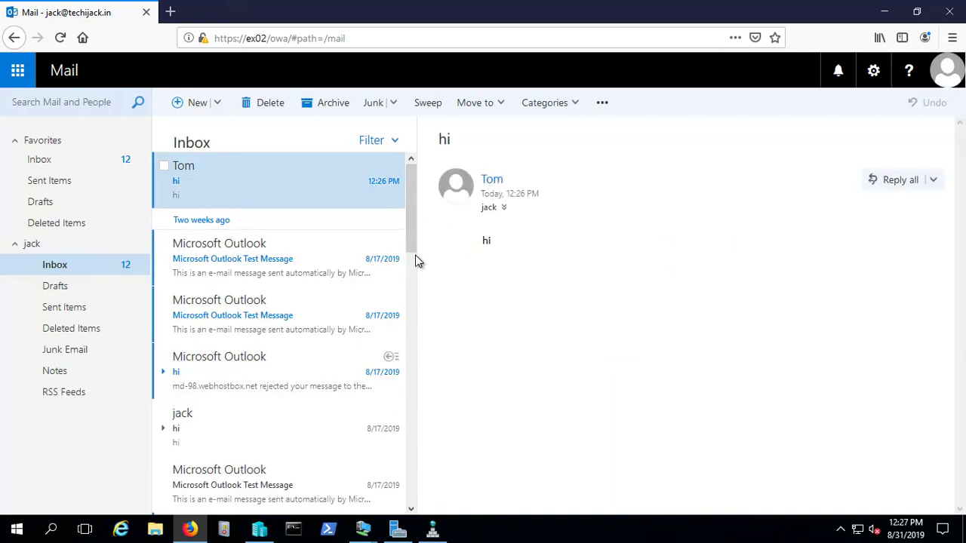
Step: Switch to Hyper-V Manager with the paused EX01 virtual machine on host DC-01
left_click(269, 532)
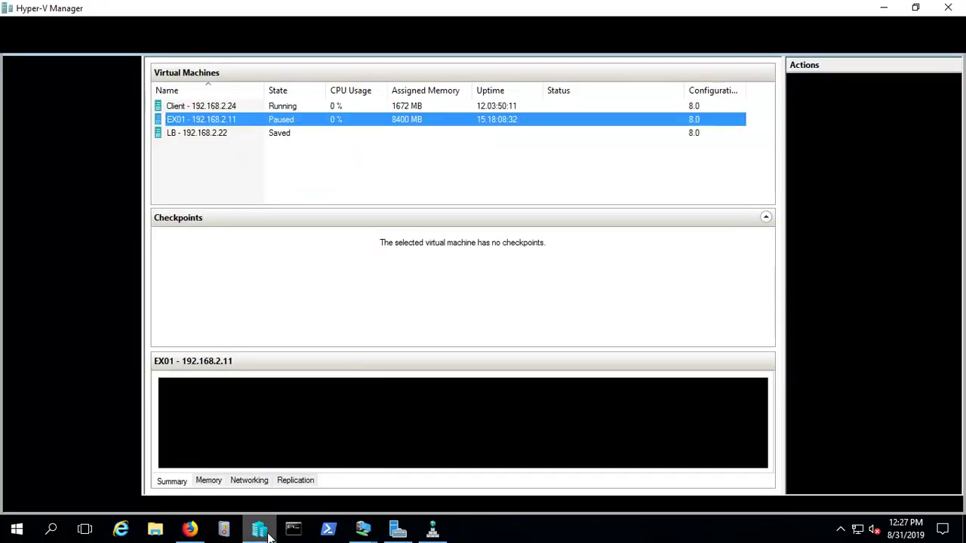